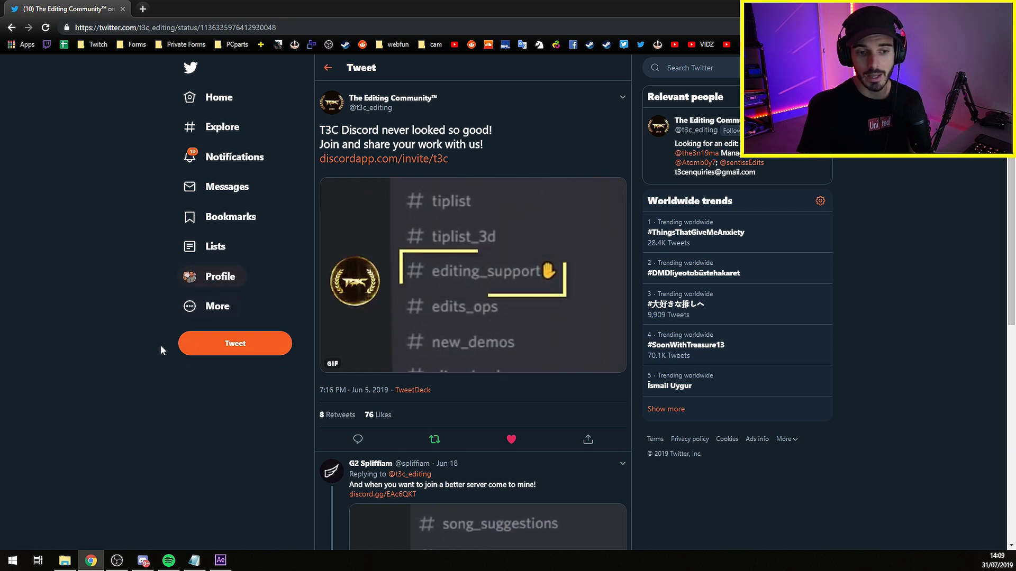
Step: Scroll the Enigma contest thread and play its promo video, pausing on EXCLUSIVE CLIPS and near the end
{"action": "scroll", "coordinate": [331, 239], "scroll_direction": "down", "scroll_amount": 4}
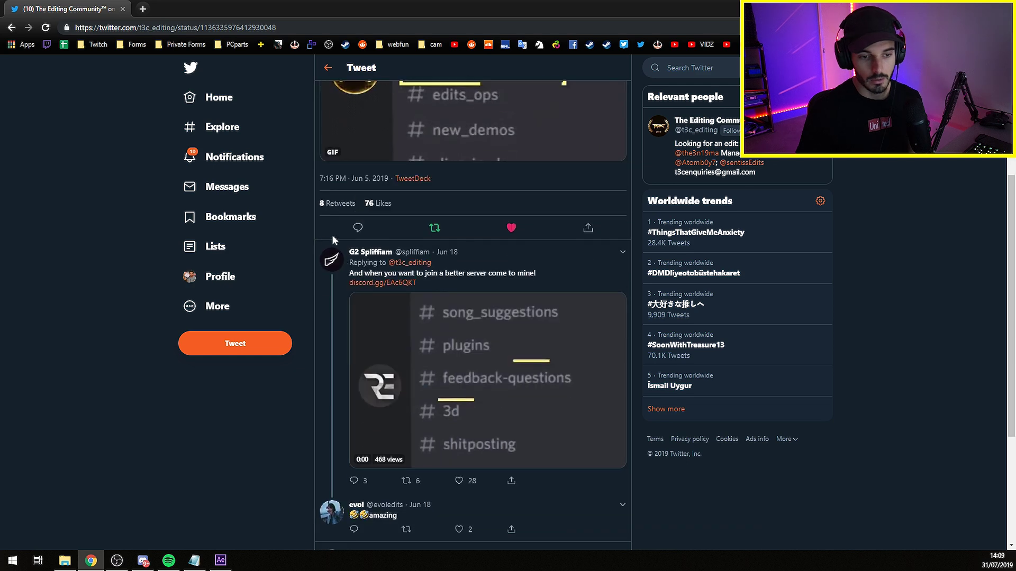
{"action": "scroll", "coordinate": [333, 239], "scroll_direction": "down", "scroll_amount": 2}
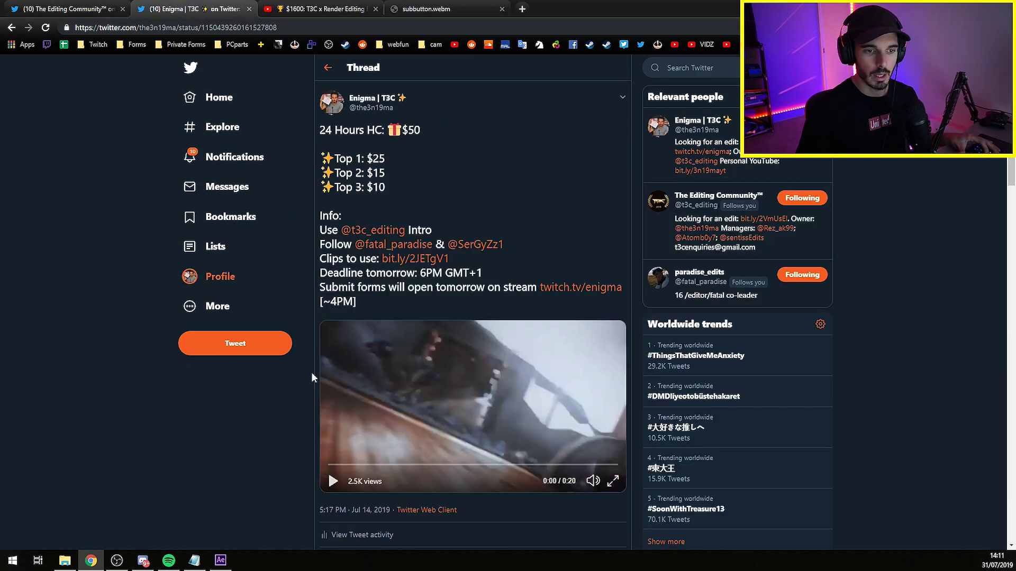
{"action": "scroll", "coordinate": [311, 372], "scroll_direction": "down", "scroll_amount": 1}
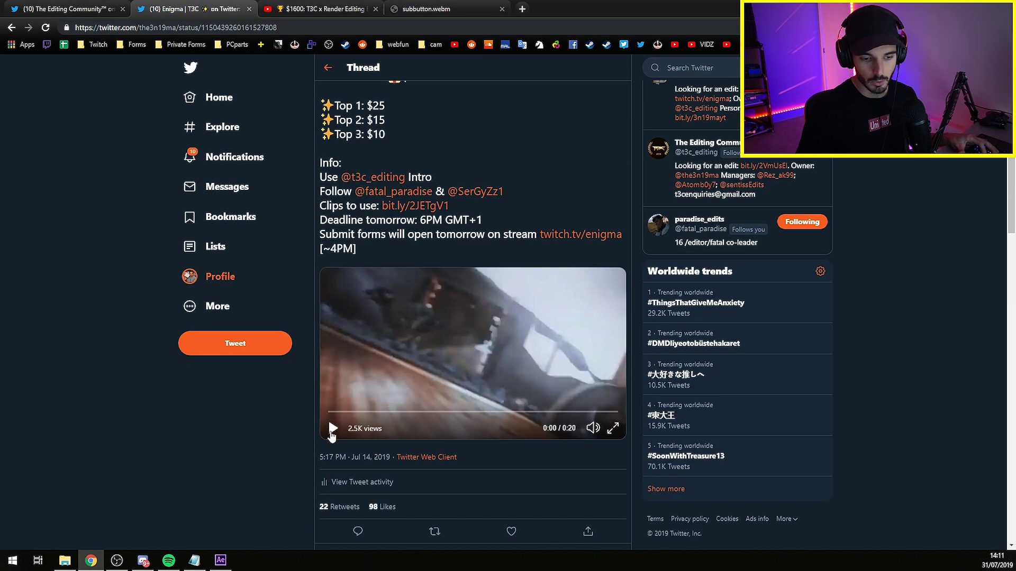
{"action": "left_click", "coordinate": [335, 429]}
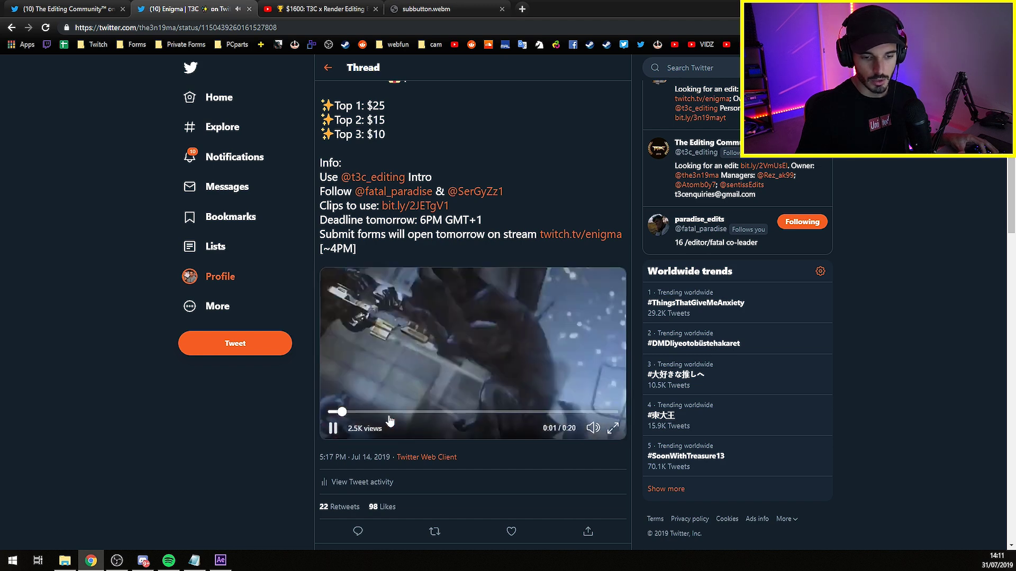
{"action": "mouse_move", "coordinate": [596, 429]}
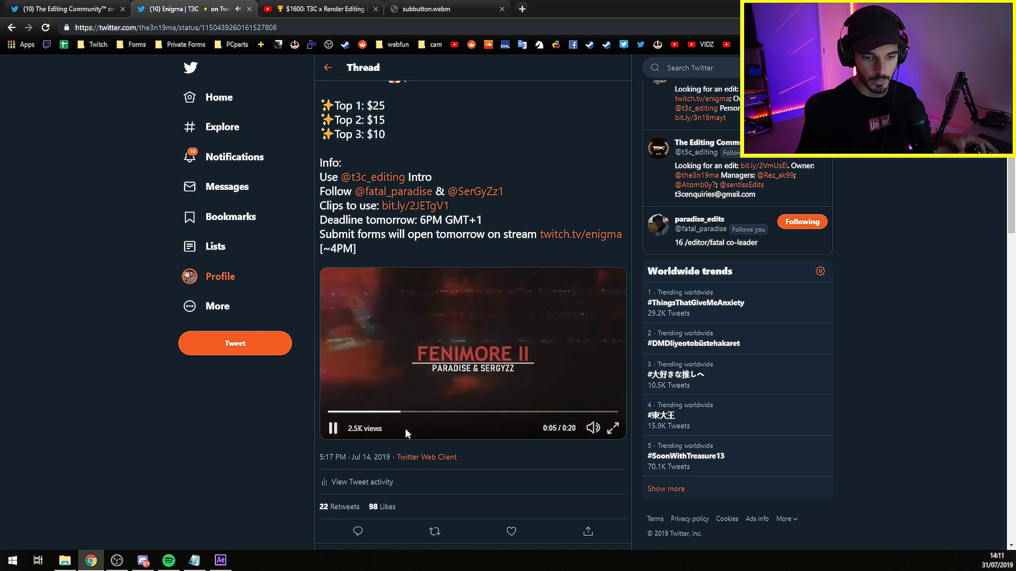
{"action": "left_click", "coordinate": [466, 332]}
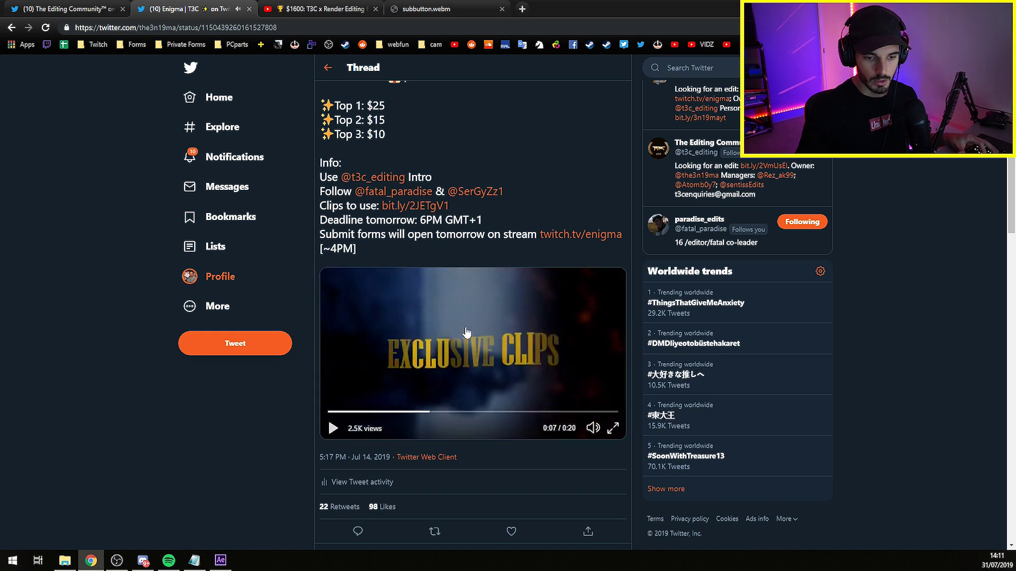
{"action": "left_click", "coordinate": [332, 431]}
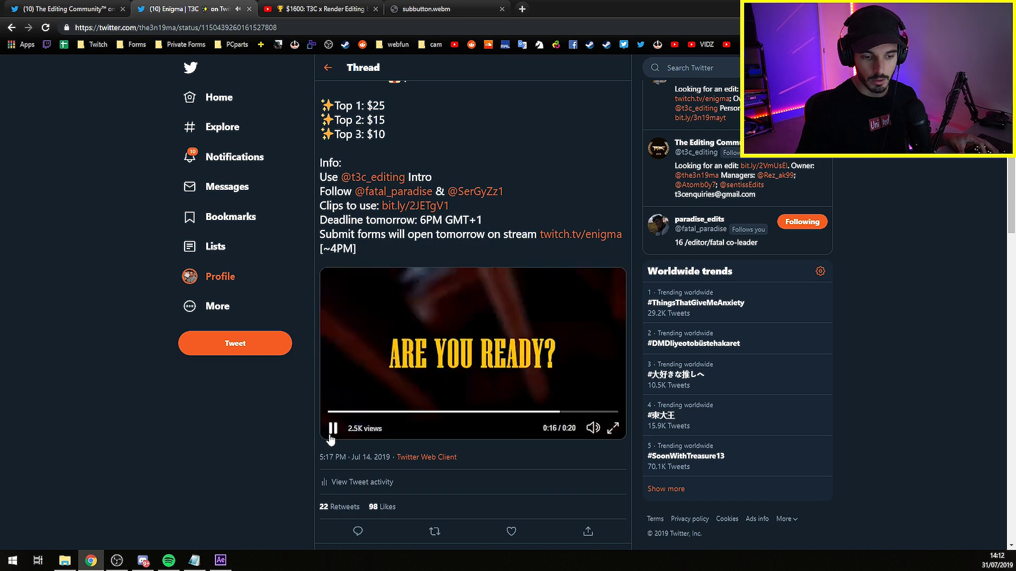
{"action": "left_click", "coordinate": [499, 356]}
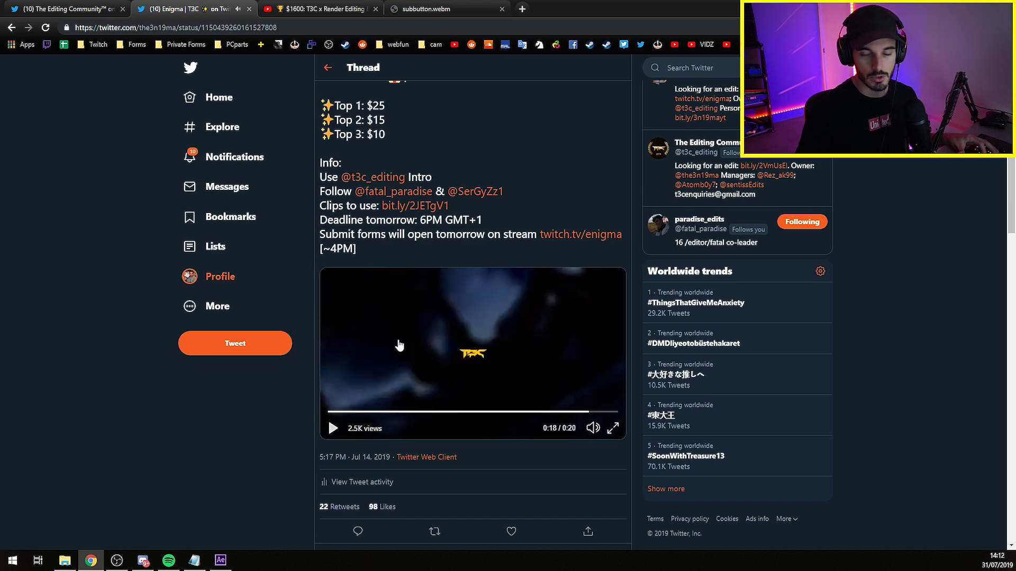
{"action": "scroll", "coordinate": [399, 346], "scroll_direction": "up", "scroll_amount": 1}
Step: Play the T3C x Render Battle Royale video, pausing on the Render title, then show subbutton.webm
{"action": "left_click", "coordinate": [307, 10]}
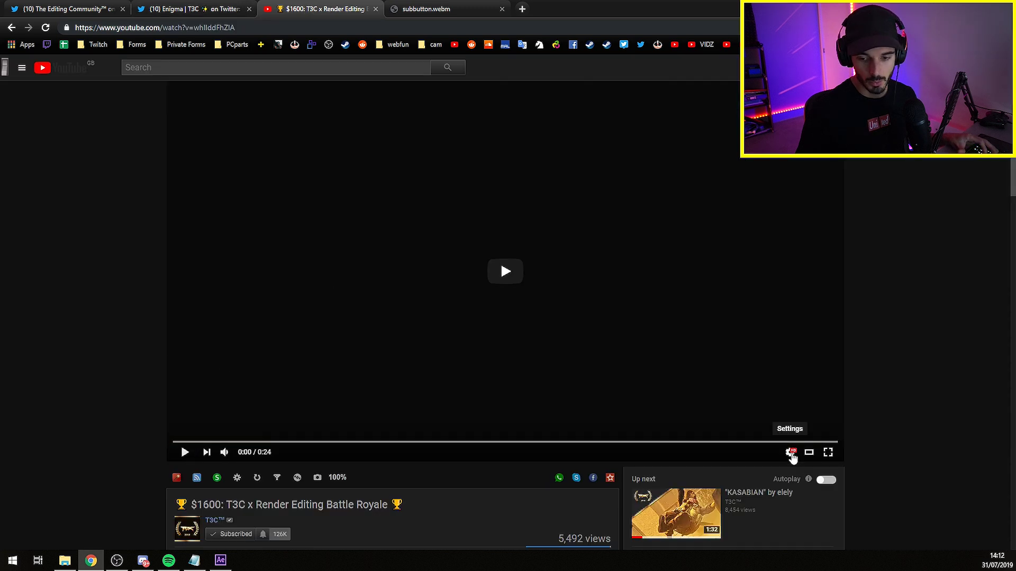
{"action": "left_click", "coordinate": [790, 454]}
{"action": "left_click", "coordinate": [485, 351]}
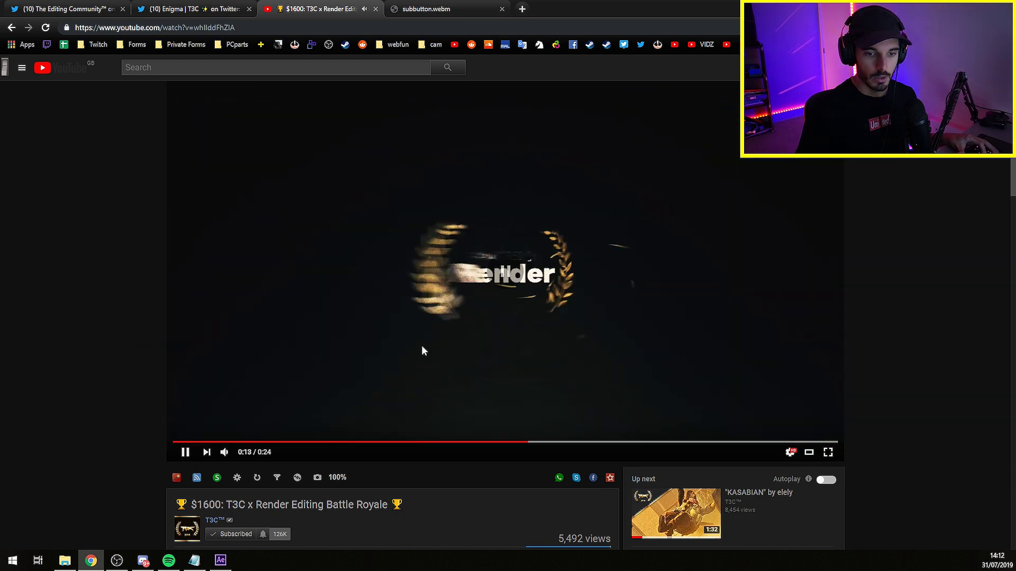
{"action": "left_click", "coordinate": [565, 255]}
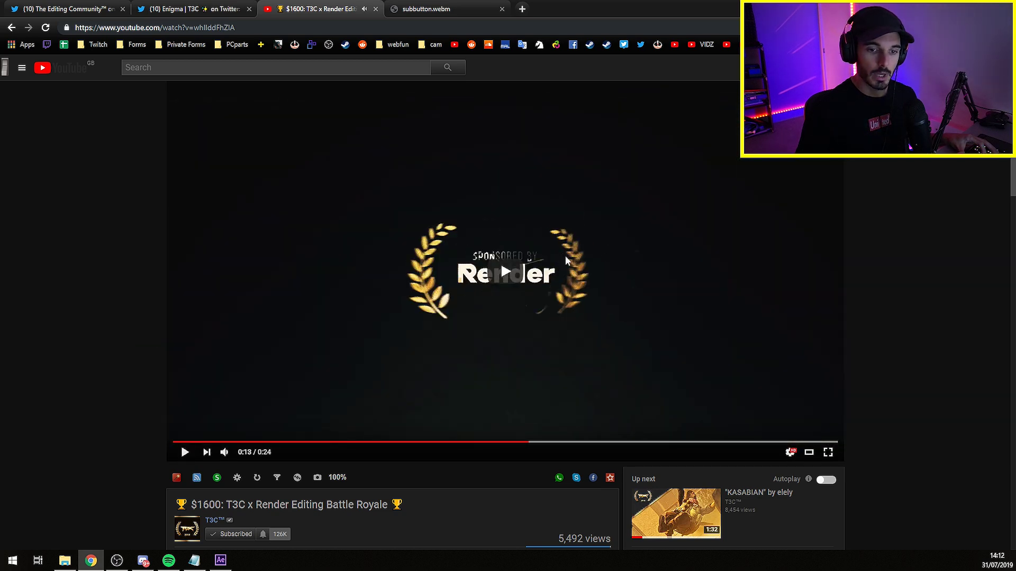
{"action": "left_click", "coordinate": [595, 287]}
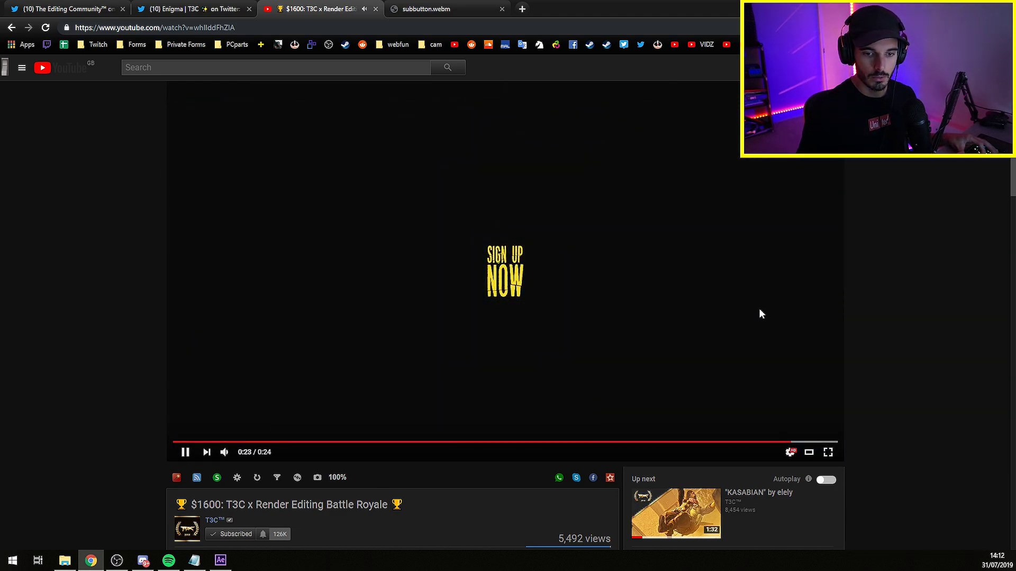
{"action": "left_click", "coordinate": [426, 10]}
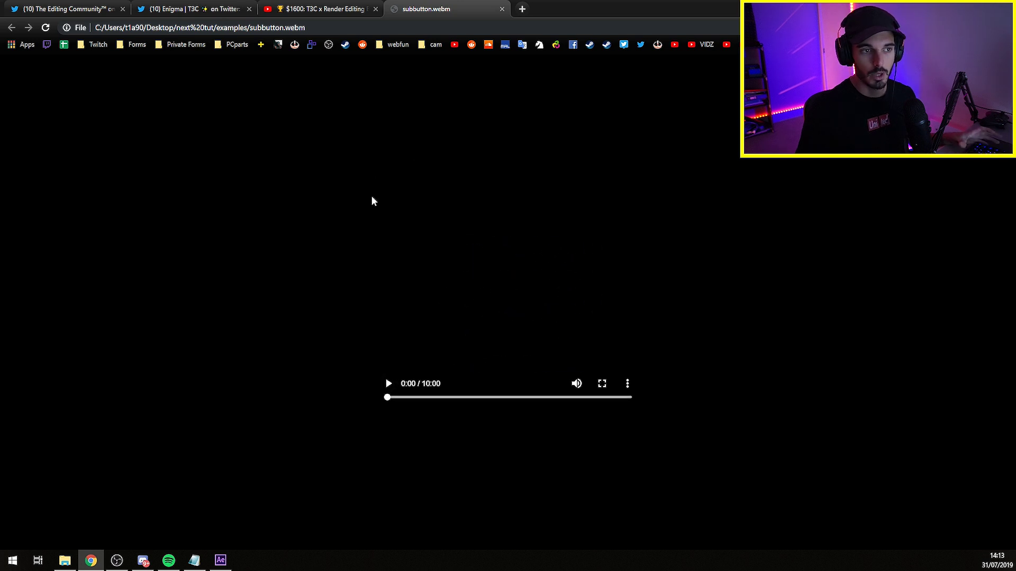
Step: Revisit the Enigma thread, Discord tweet and Battle Royale video at 0:08, then return to After Effects with File Explorer
{"action": "left_click", "coordinate": [192, 13]}
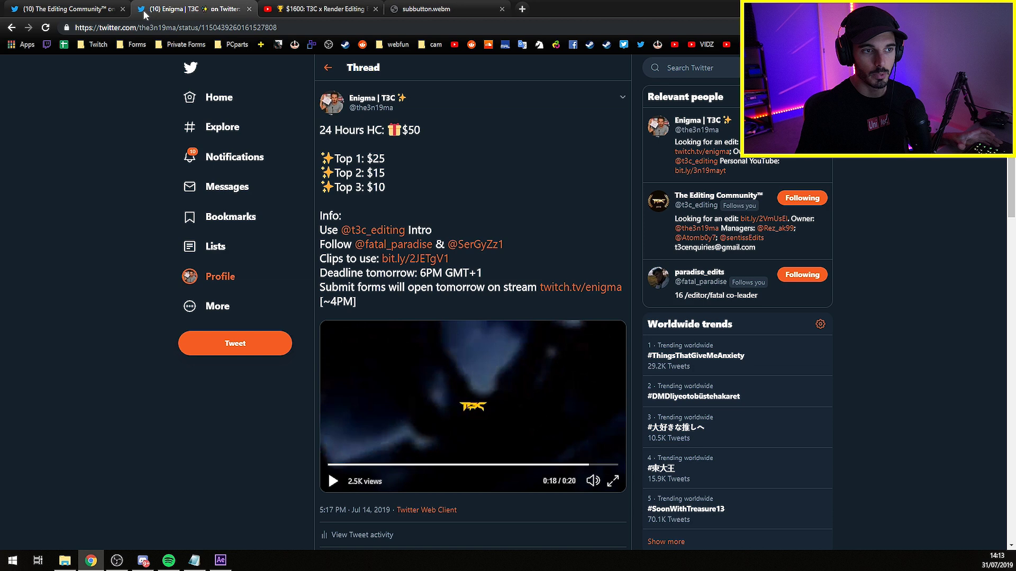
{"action": "left_click", "coordinate": [89, 12]}
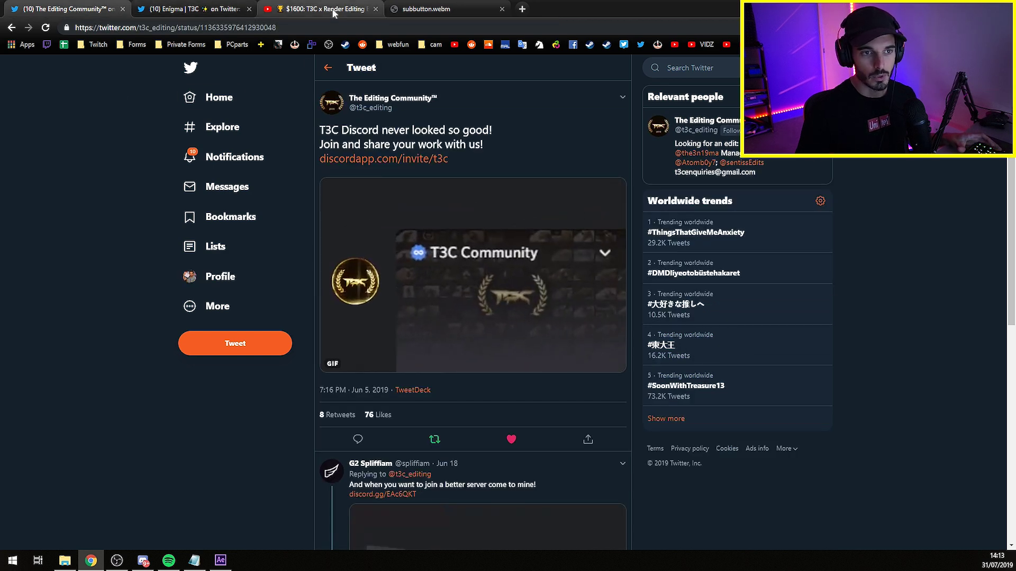
{"action": "left_click", "coordinate": [297, 9]}
{"action": "left_click", "coordinate": [390, 447]}
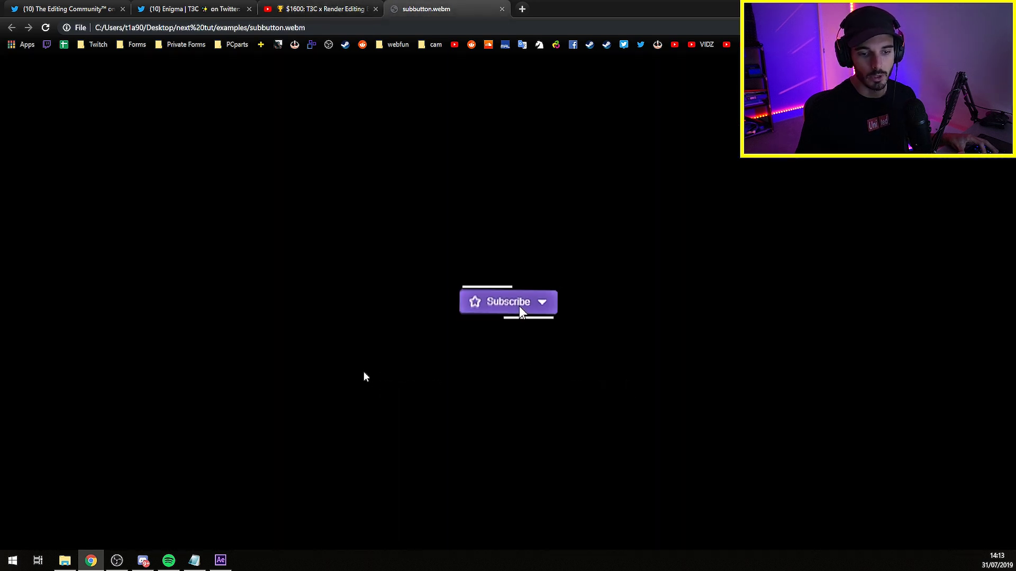
{"action": "key", "text": "alt+Tab"}
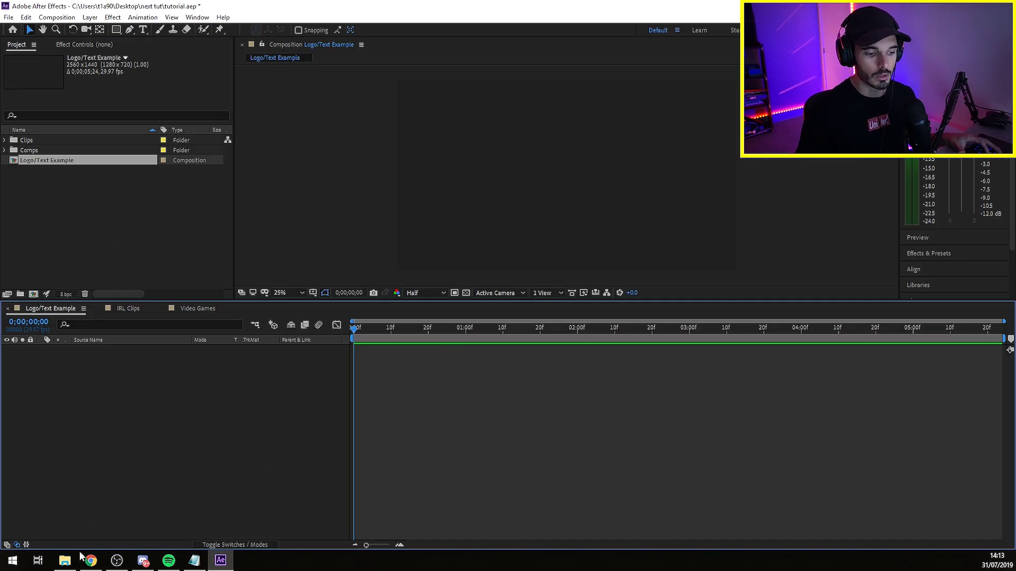
{"action": "left_click", "coordinate": [64, 560]}
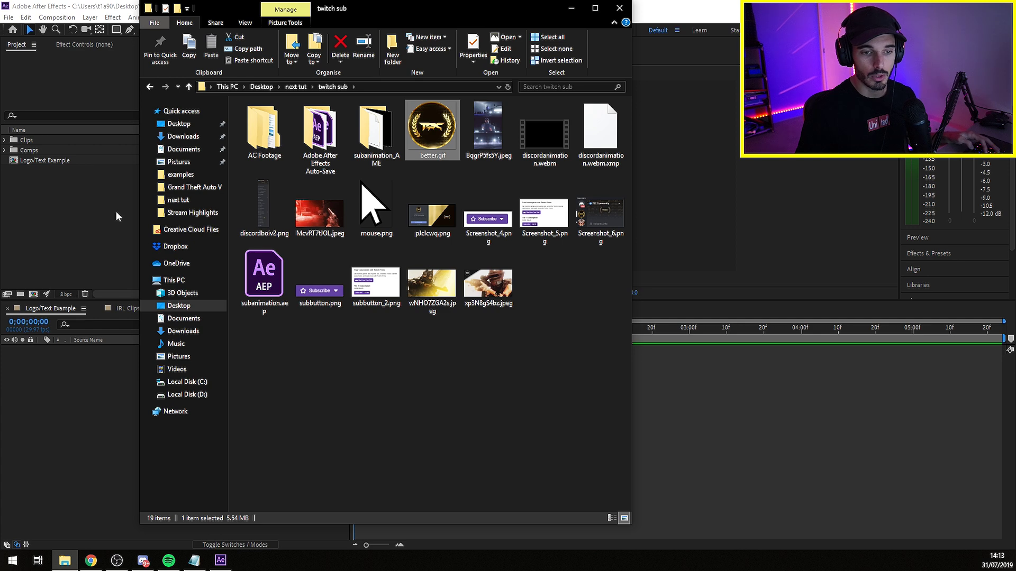
Step: Import better.gif, create a composition named Discord, and place better.gif in it as the first layer
{"action": "left_click_drag", "start_coordinate": [378, 139], "coordinate": [80, 154]}
{"action": "left_click", "coordinate": [57, 17]}
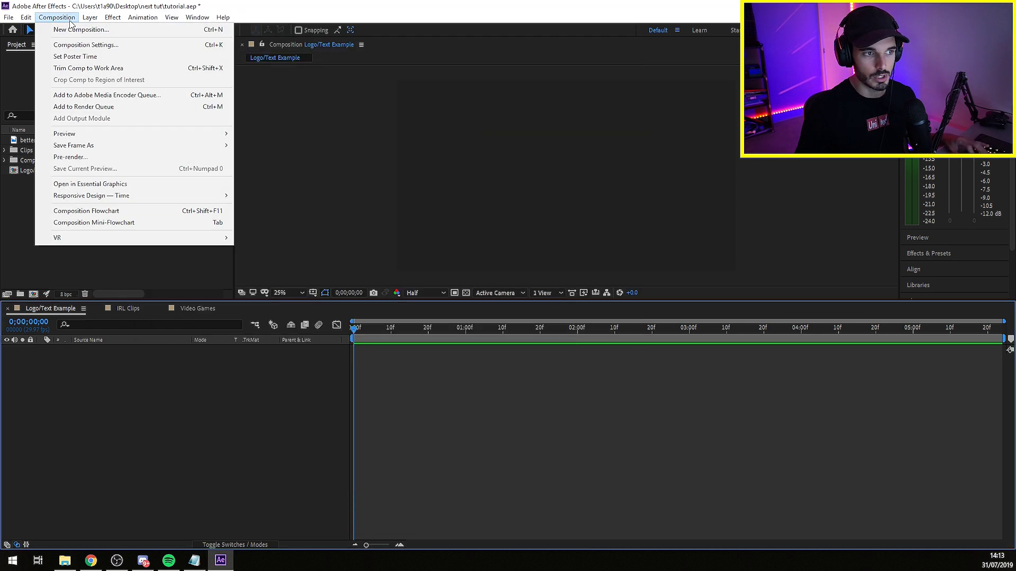
{"action": "left_click", "coordinate": [79, 30]}
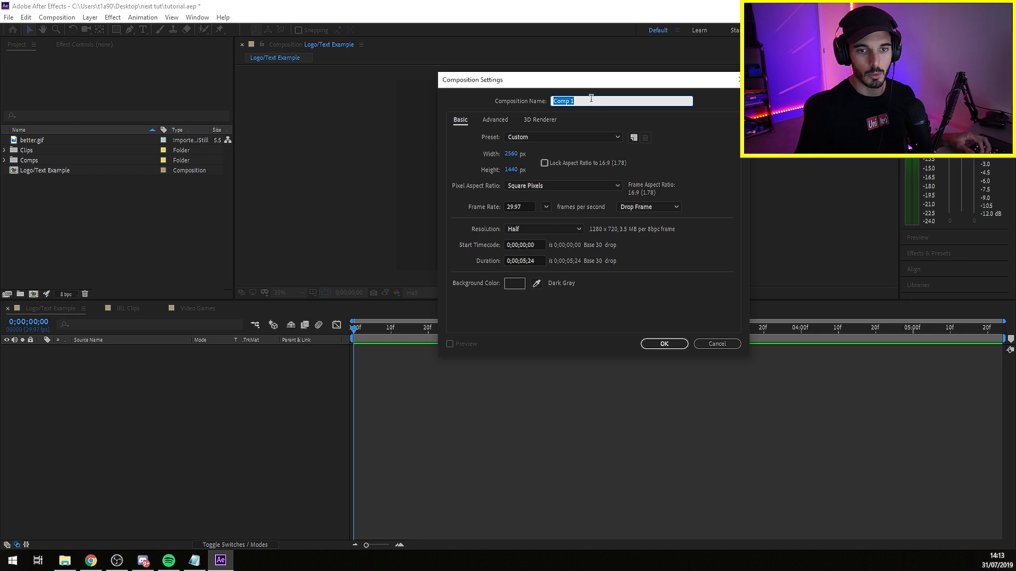
{"action": "type", "text": "Disc"}
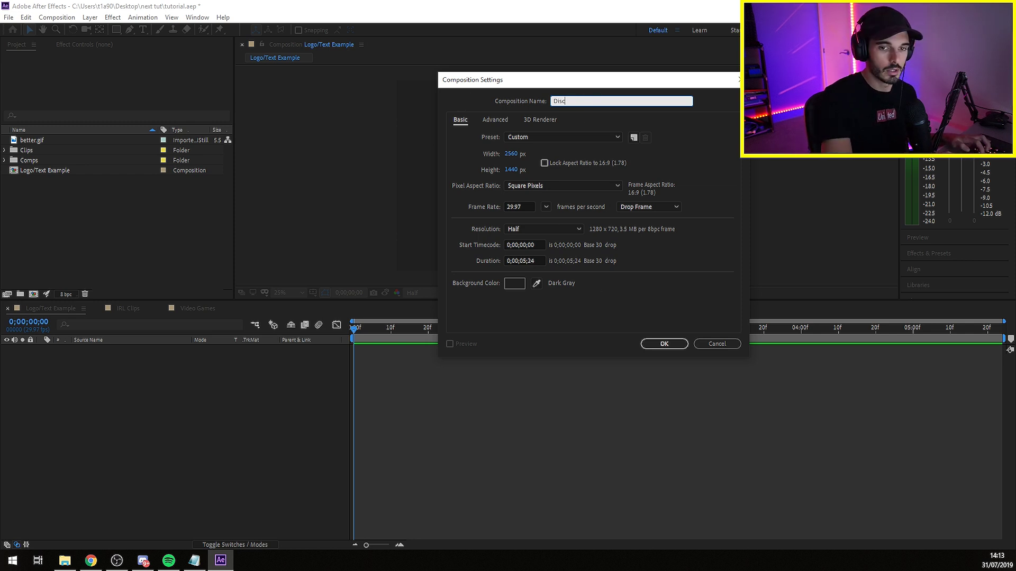
{"action": "type", "text": "ord"}
{"action": "key", "text": "Return"}
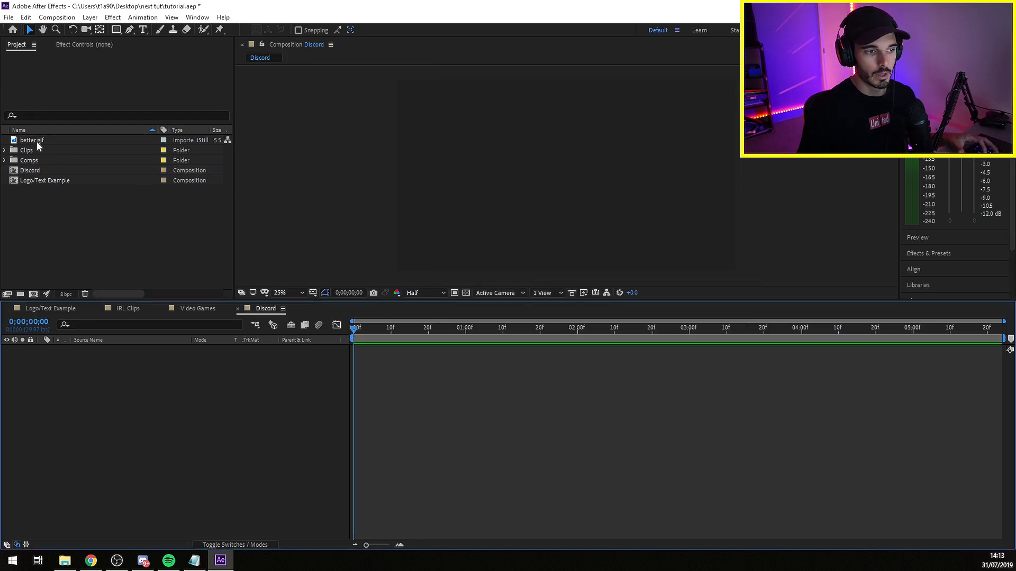
{"action": "left_click_drag", "start_coordinate": [37, 141], "coordinate": [361, 328]}
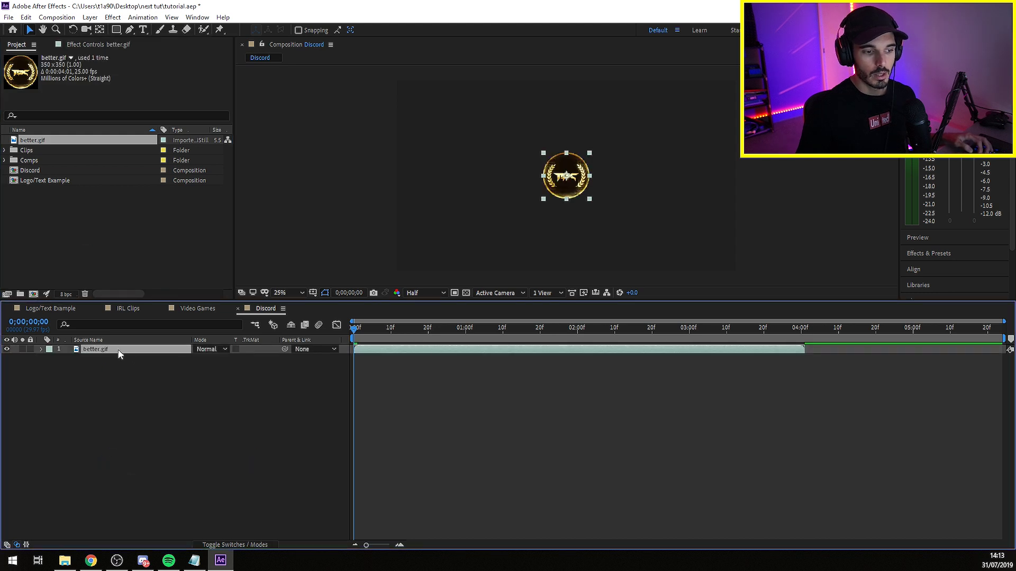
{"action": "left_click", "coordinate": [142, 17]}
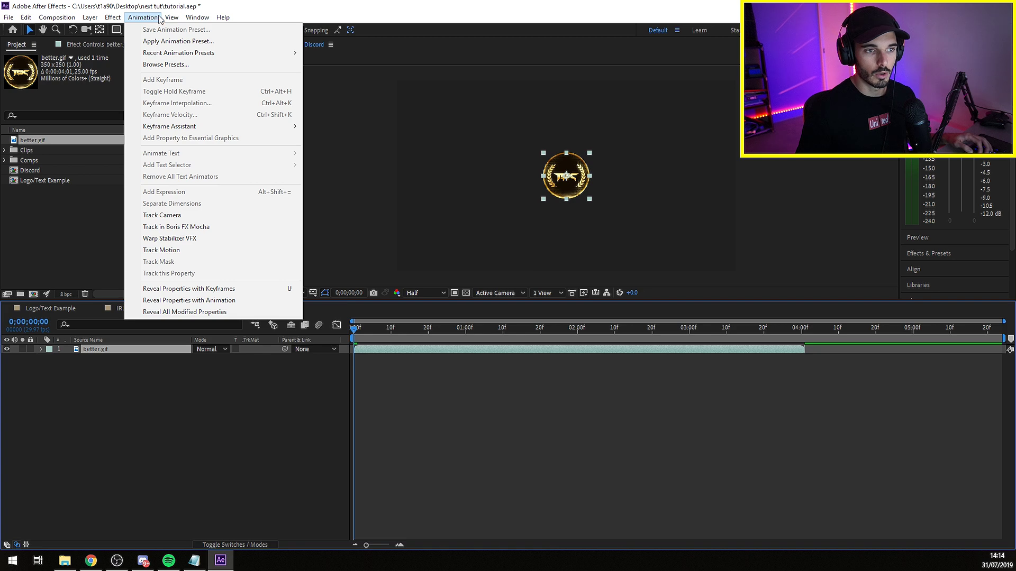
Step: Open Animation Composer and dock its Transition Presets Preview Grid beside it
{"action": "mouse_move", "coordinate": [197, 18]}
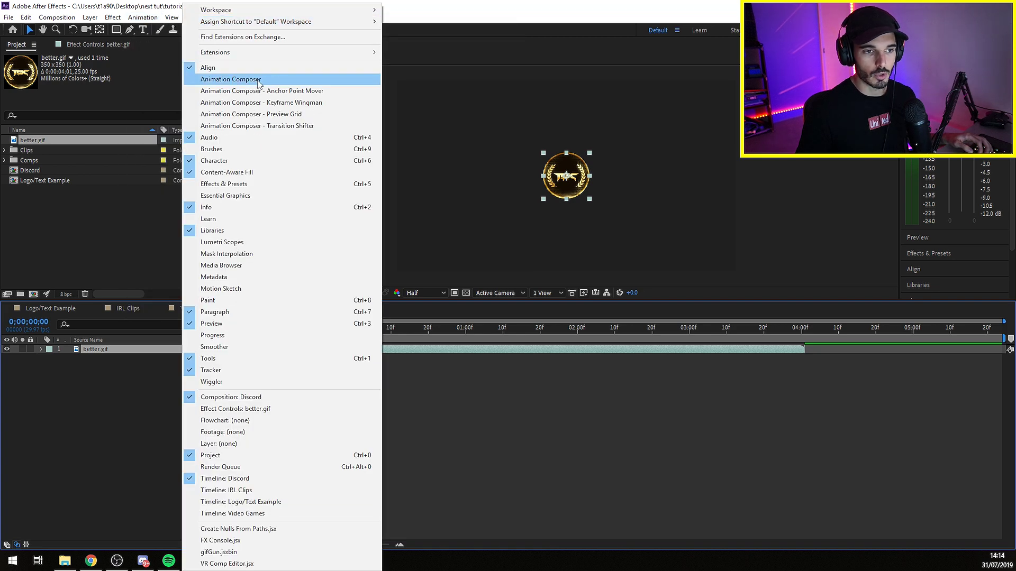
{"action": "left_click", "coordinate": [257, 79]}
{"action": "left_click_drag", "start_coordinate": [348, 49], "coordinate": [310, 59]}
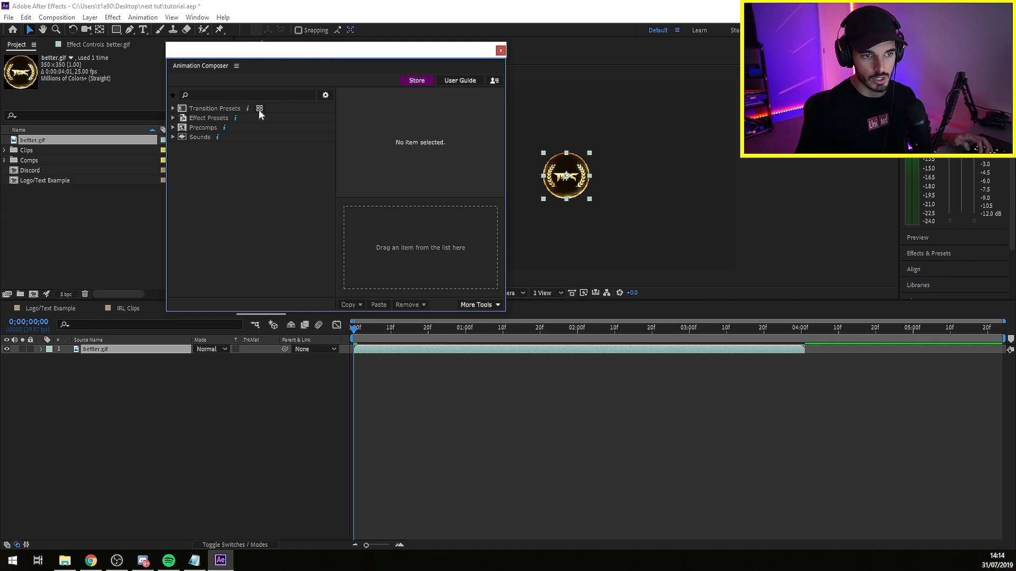
{"action": "left_click", "coordinate": [259, 108]}
{"action": "left_click_drag", "start_coordinate": [318, 124], "coordinate": [458, 86]}
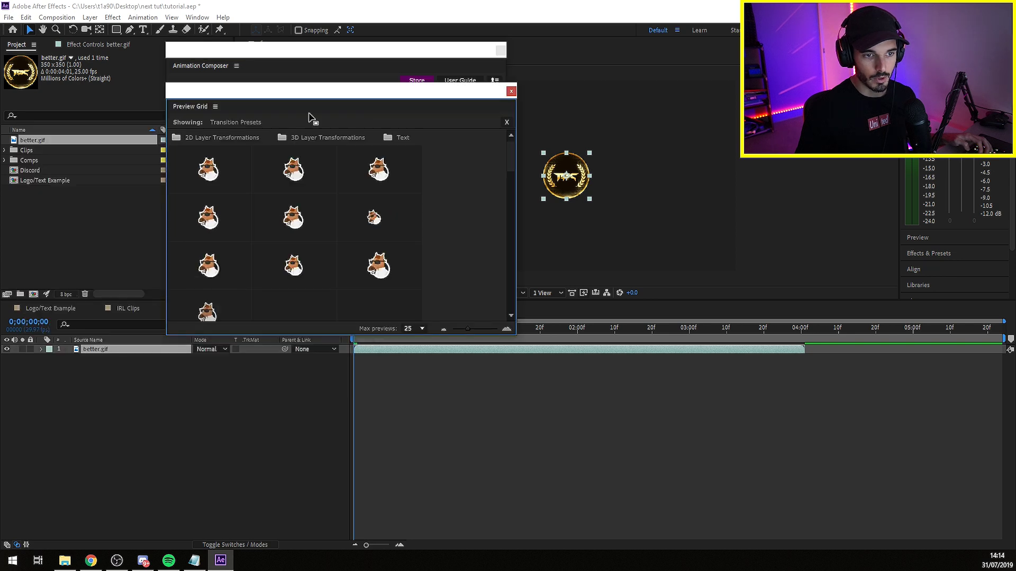
{"action": "left_click_drag", "start_coordinate": [335, 102], "coordinate": [327, 79]}
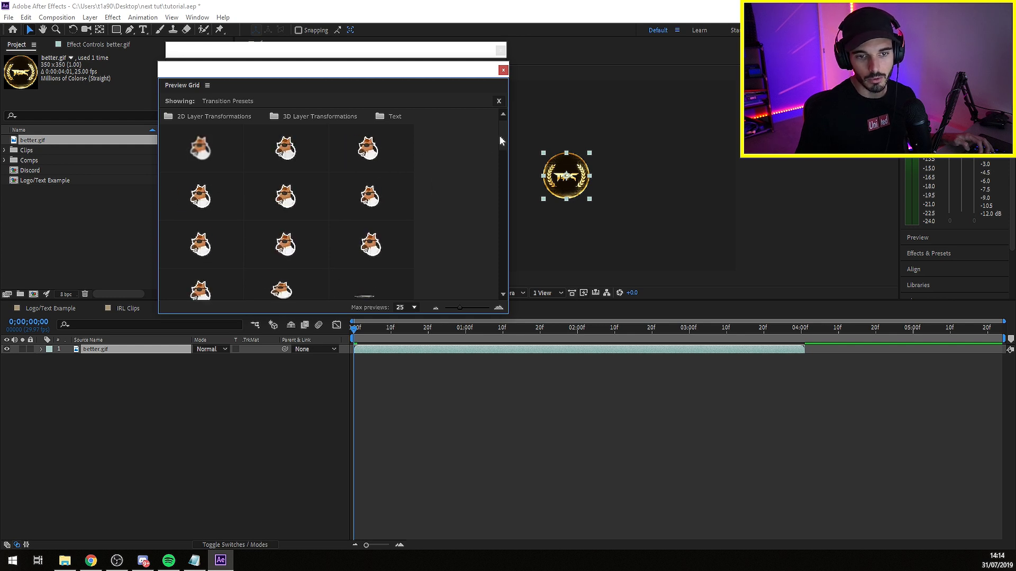
{"action": "left_click_drag", "start_coordinate": [501, 141], "coordinate": [505, 176]}
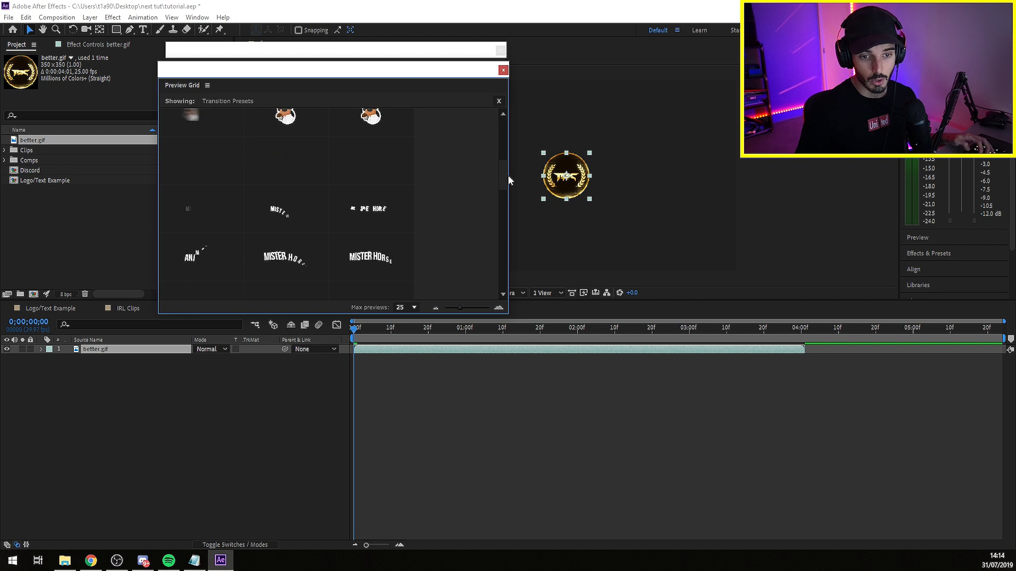
{"action": "left_click_drag", "start_coordinate": [498, 185], "coordinate": [499, 129]}
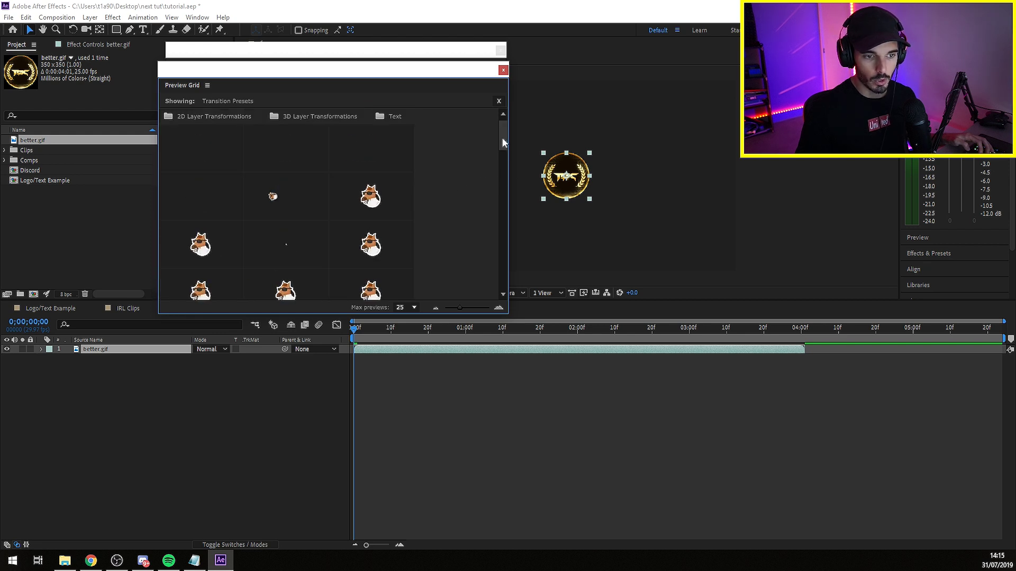
{"action": "scroll", "coordinate": [502, 141], "scroll_direction": "down", "scroll_amount": 1}
Step: Apply Overshoot Position & Rotate 1 from the Top, animating Both in and out, to the logo
{"action": "left_click", "coordinate": [201, 167]}
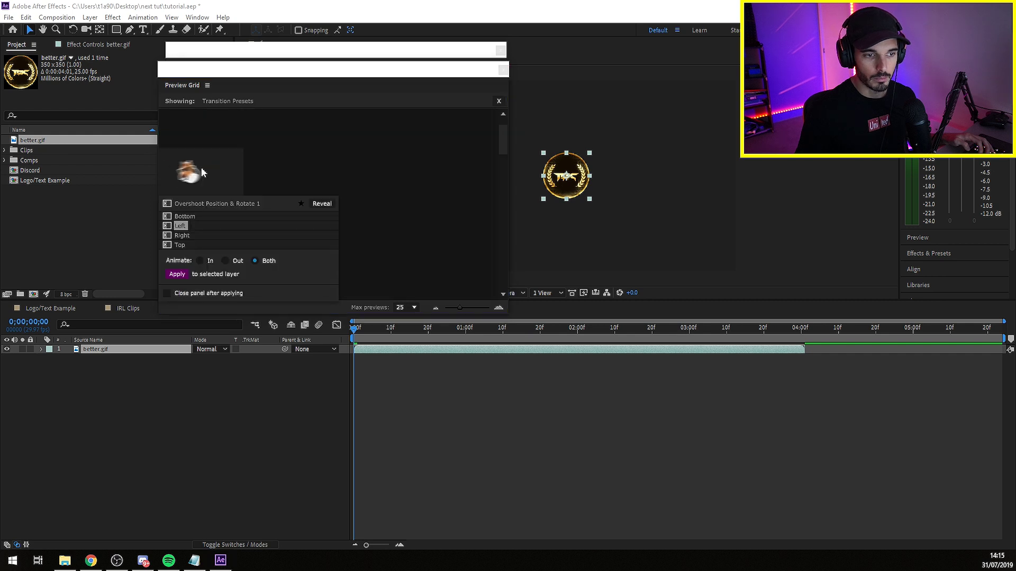
{"action": "left_click", "coordinate": [183, 242]}
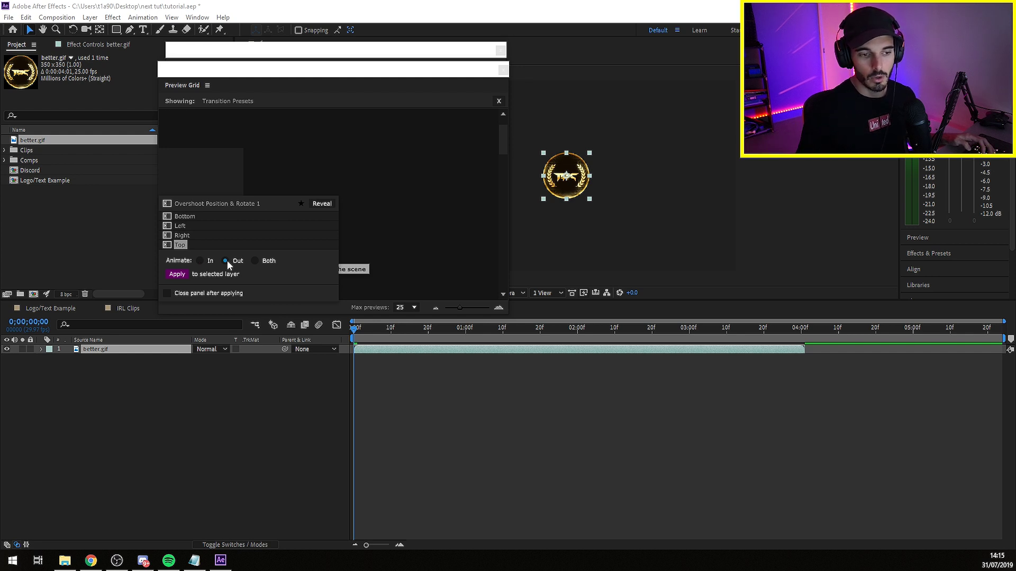
{"action": "left_click", "coordinate": [254, 262]}
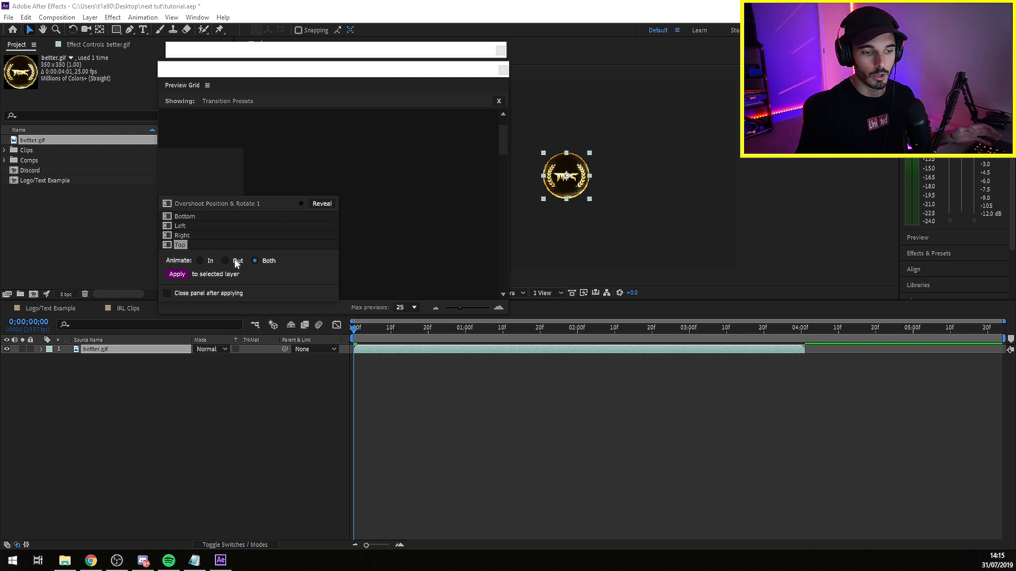
{"action": "left_click", "coordinate": [176, 273]}
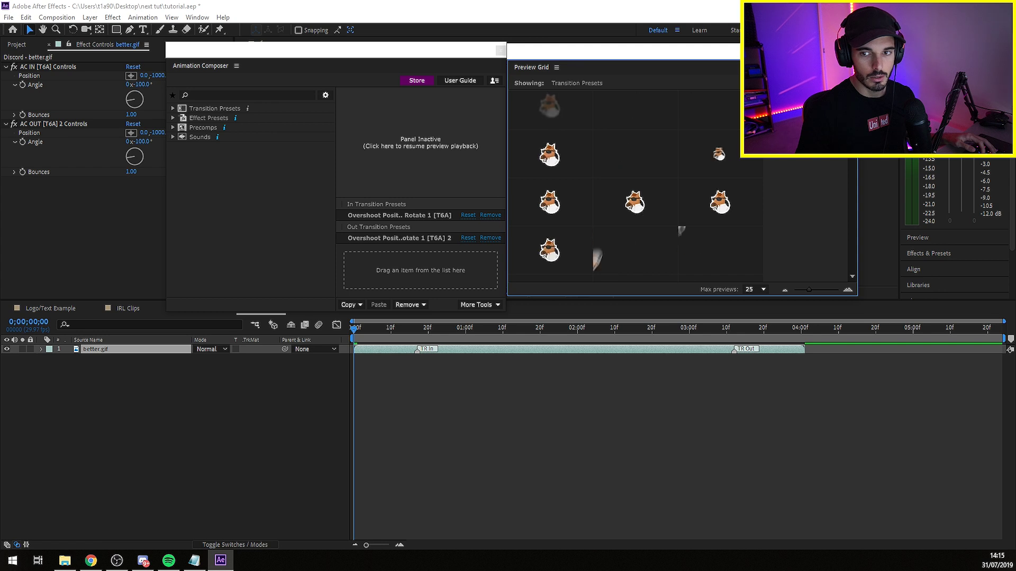
Step: Close the preset panels and preview the logo with composition motion blur, then disable the logo's motion blur
{"action": "left_click", "coordinate": [500, 51]}
{"action": "left_click", "coordinate": [351, 360]}
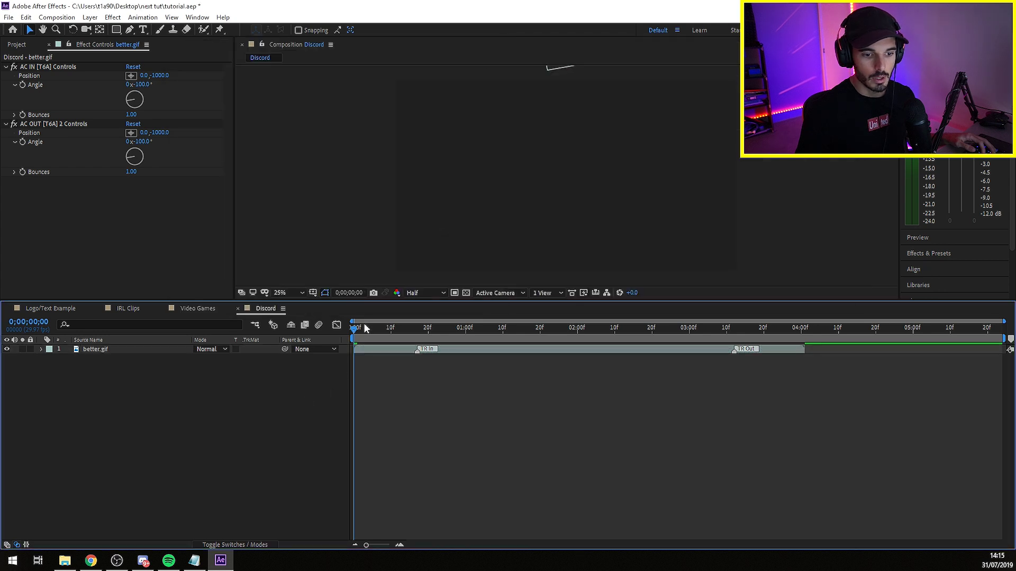
{"action": "key", "text": "space"}
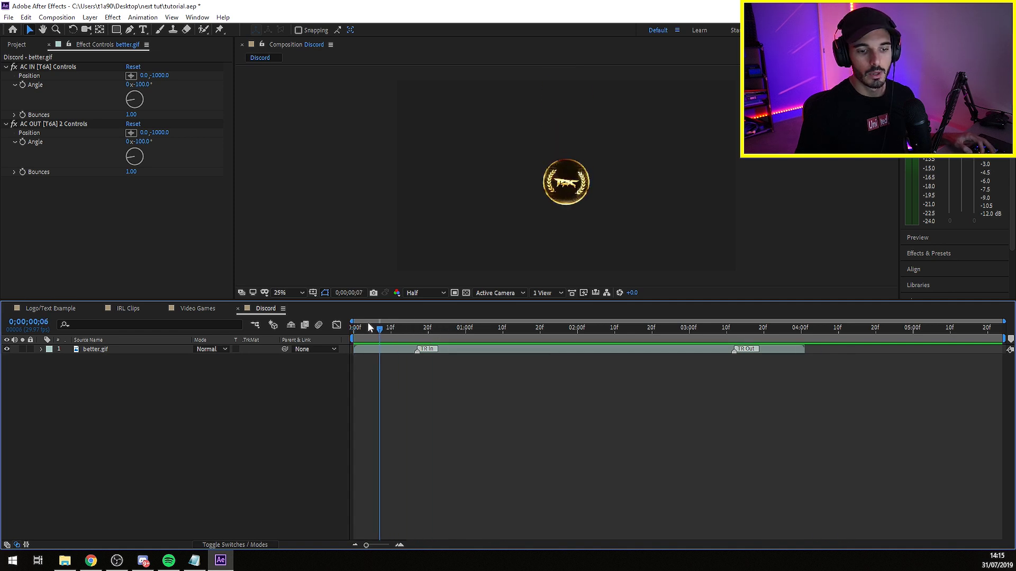
{"action": "key", "text": "space"}
{"action": "left_click", "coordinate": [319, 325]}
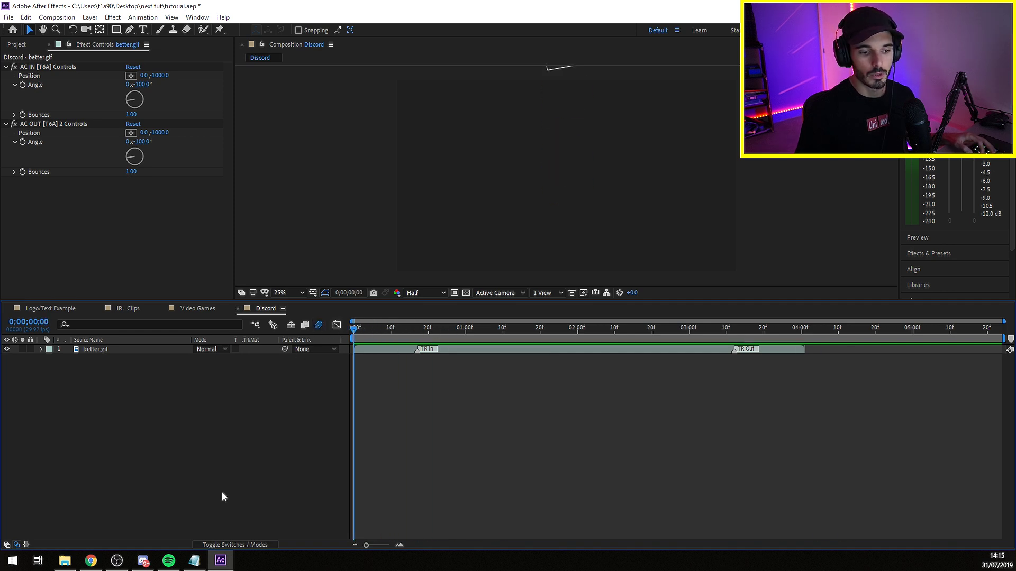
{"action": "left_click", "coordinate": [239, 545]}
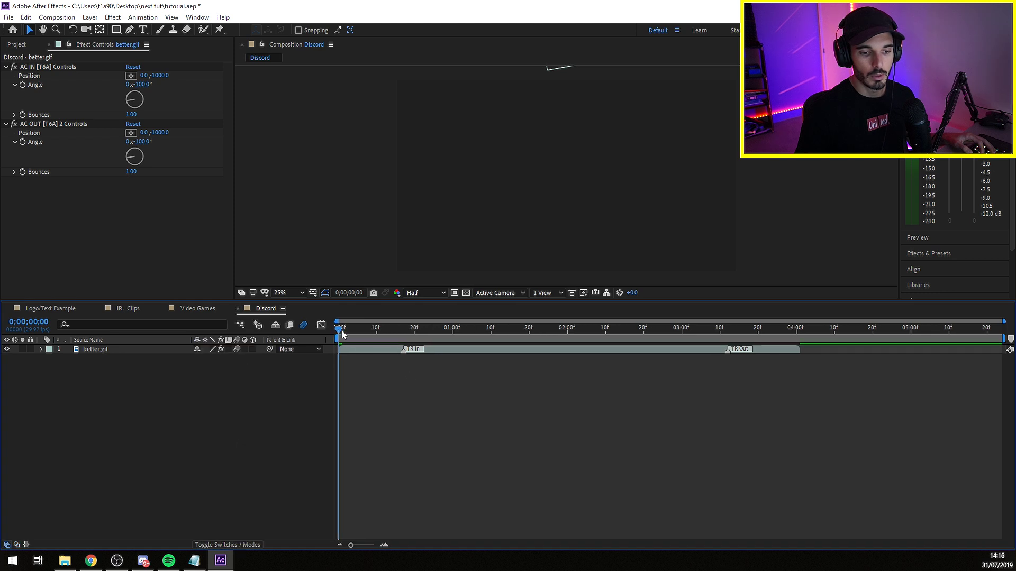
{"action": "key", "text": "space"}
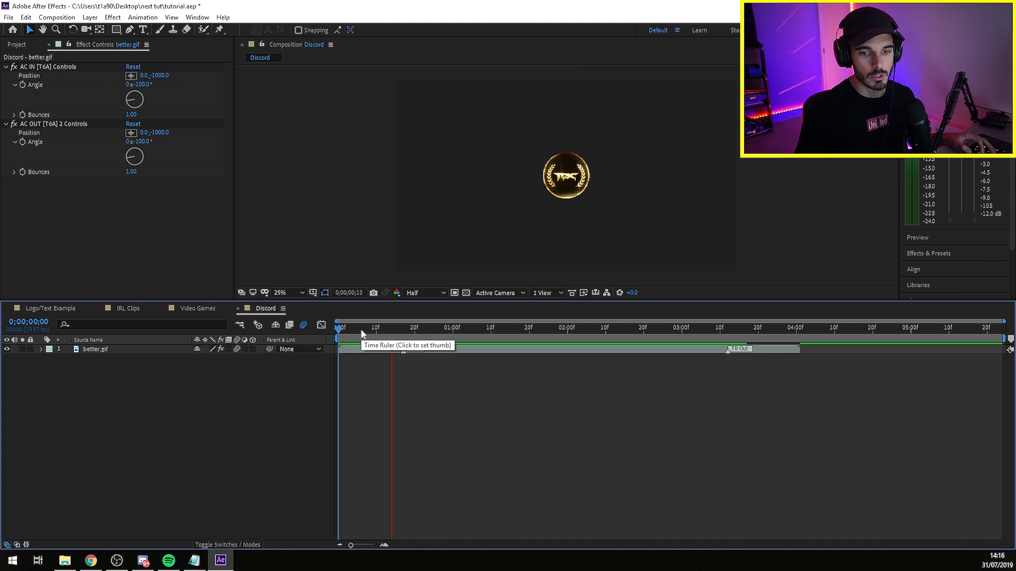
{"action": "key", "text": "space"}
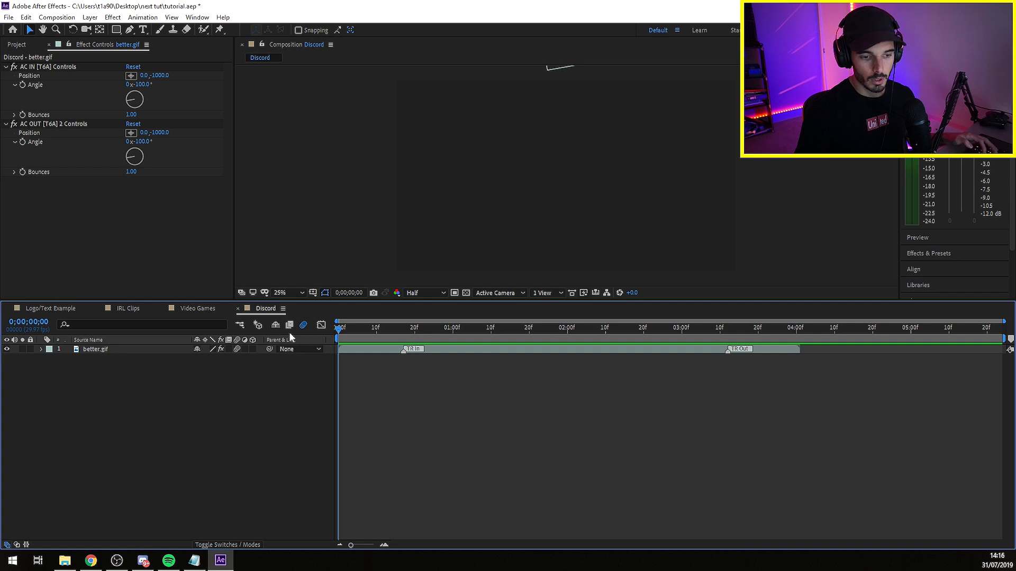
{"action": "left_click", "coordinate": [238, 350]}
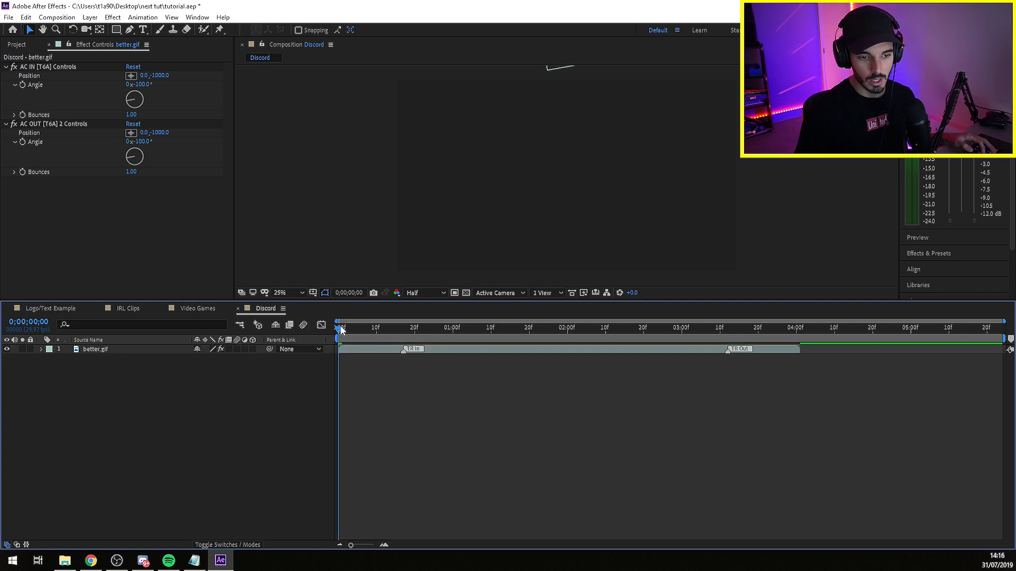
Step: Place TR In just before 20f, pull TR Out earlier, and trim the logo to end near 2 seconds
{"action": "left_click_drag", "start_coordinate": [340, 330], "coordinate": [364, 329]}
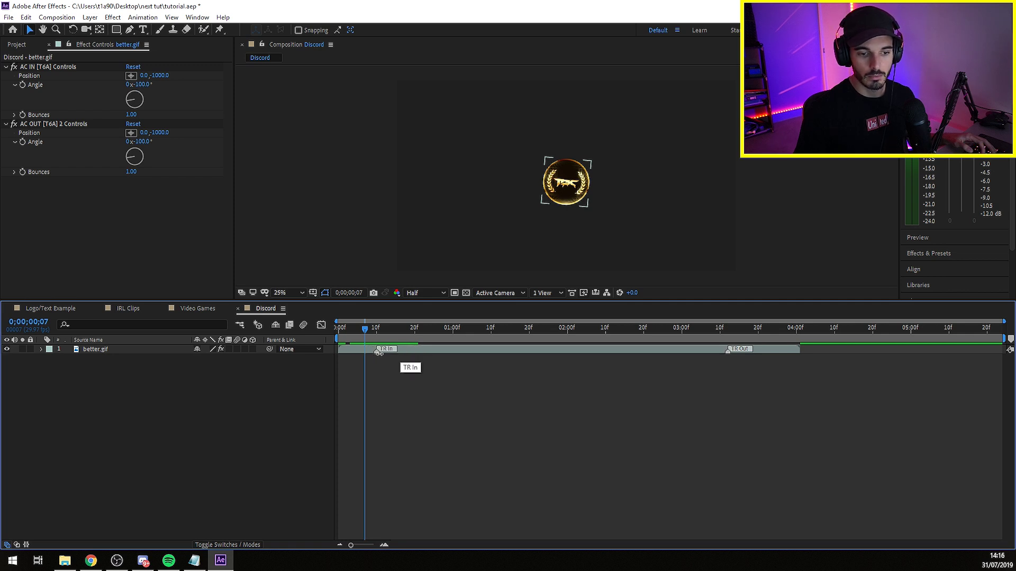
{"action": "mouse_move", "coordinate": [365, 339]}
{"action": "left_mouse_down"}
{"action": "mouse_move", "coordinate": [340, 338]}
{"action": "mouse_move", "coordinate": [375, 339]}
{"action": "mouse_move", "coordinate": [339, 339]}
{"action": "mouse_move", "coordinate": [358, 339]}
{"action": "mouse_move", "coordinate": [362, 350]}
{"action": "left_mouse_up"}
{"action": "mouse_move", "coordinate": [356, 331]}
{"action": "left_mouse_down"}
{"action": "mouse_move", "coordinate": [339, 332]}
{"action": "mouse_move", "coordinate": [361, 334]}
{"action": "left_mouse_up"}
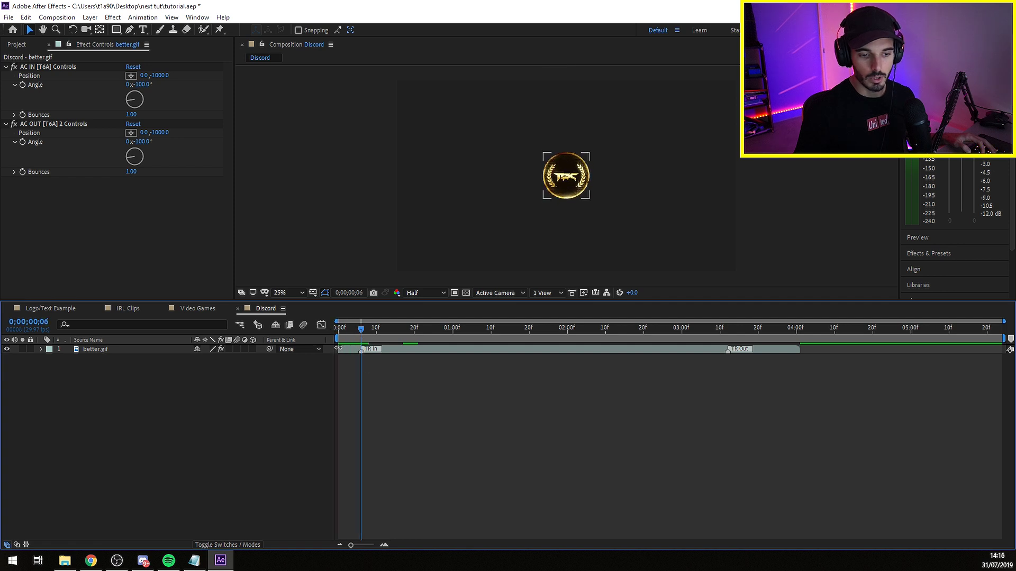
{"action": "left_click_drag", "start_coordinate": [376, 350], "coordinate": [535, 351]}
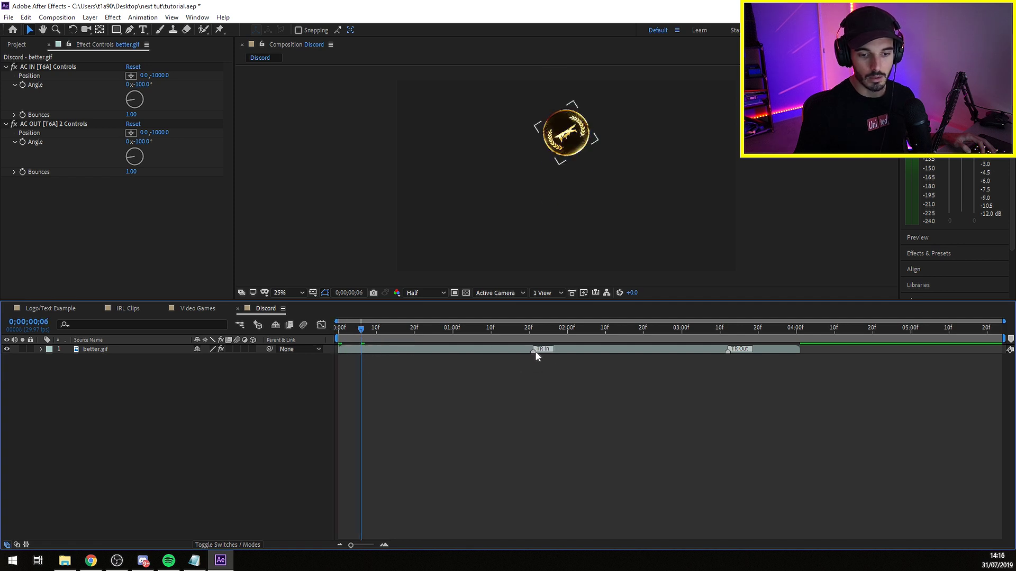
{"action": "key", "text": "space"}
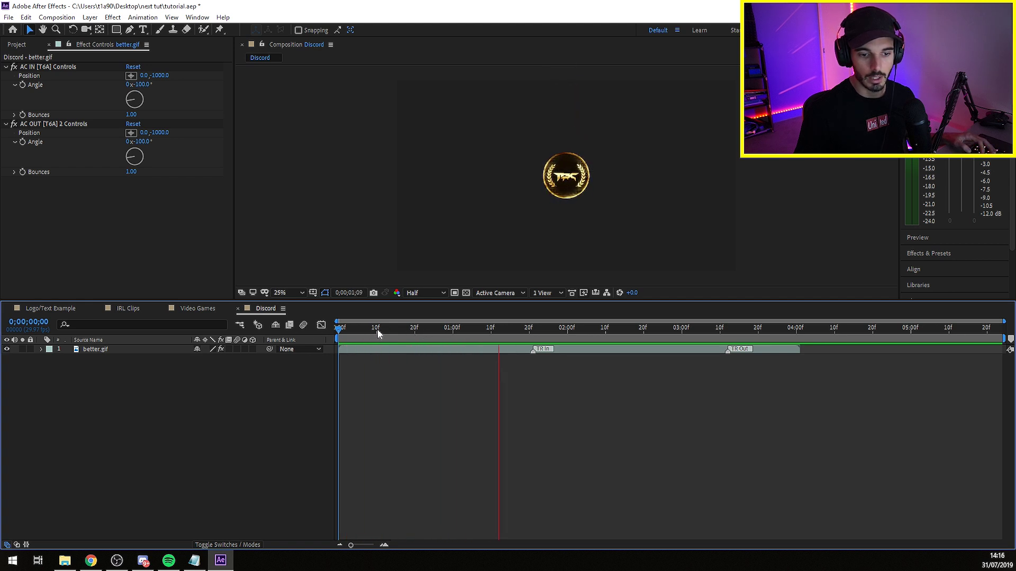
{"action": "key", "text": "space"}
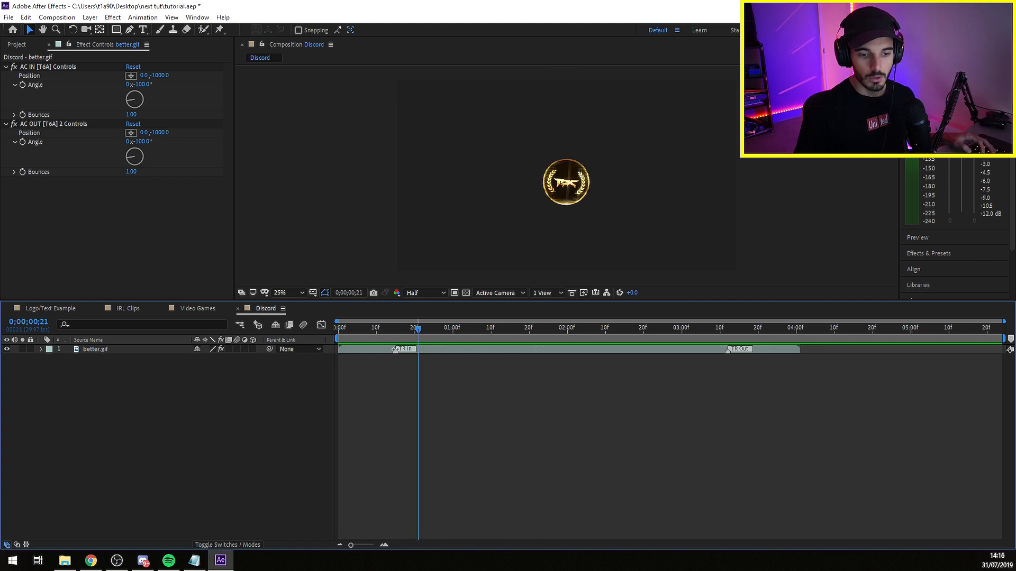
{"action": "left_click_drag", "start_coordinate": [395, 350], "coordinate": [396, 350]}
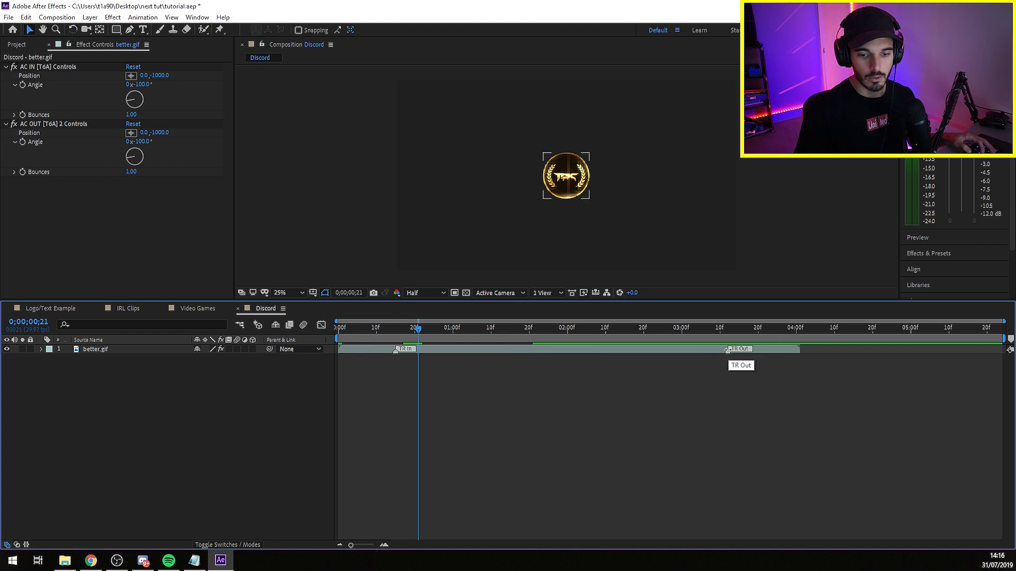
{"action": "left_click_drag", "start_coordinate": [728, 350], "coordinate": [482, 353]}
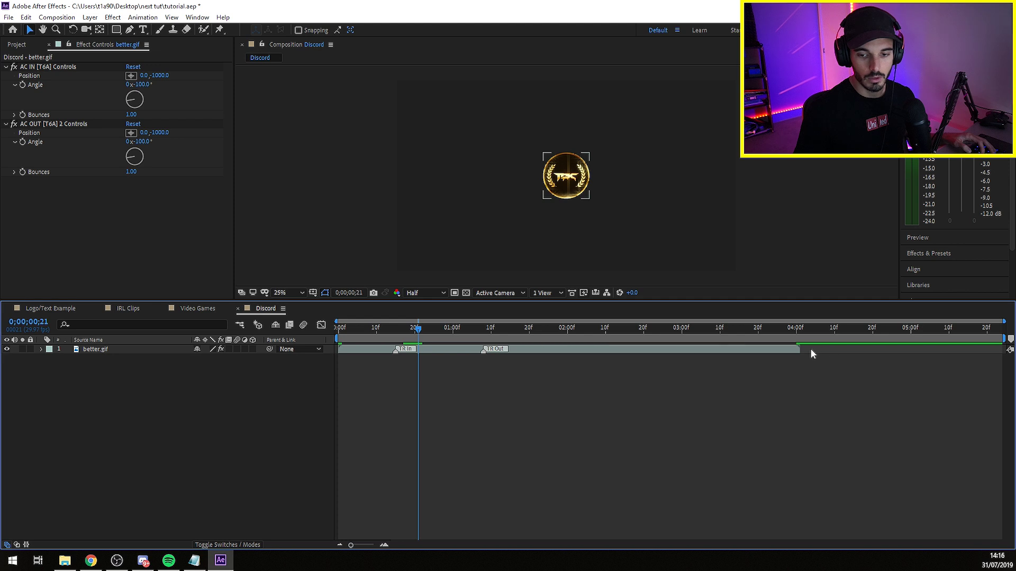
{"action": "left_click_drag", "start_coordinate": [798, 350], "coordinate": [502, 352]}
{"action": "key", "text": "space"}
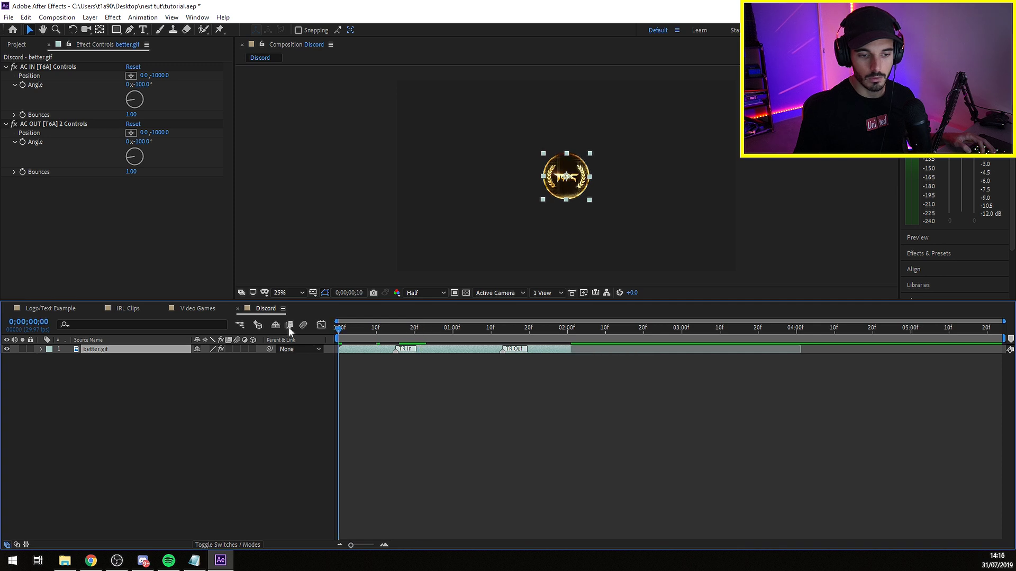
{"action": "left_click_drag", "start_coordinate": [415, 329], "coordinate": [395, 328]}
Step: Set the AC IN Angle to +221° and preview the new intro rotation
{"action": "left_click", "coordinate": [74, 68]}
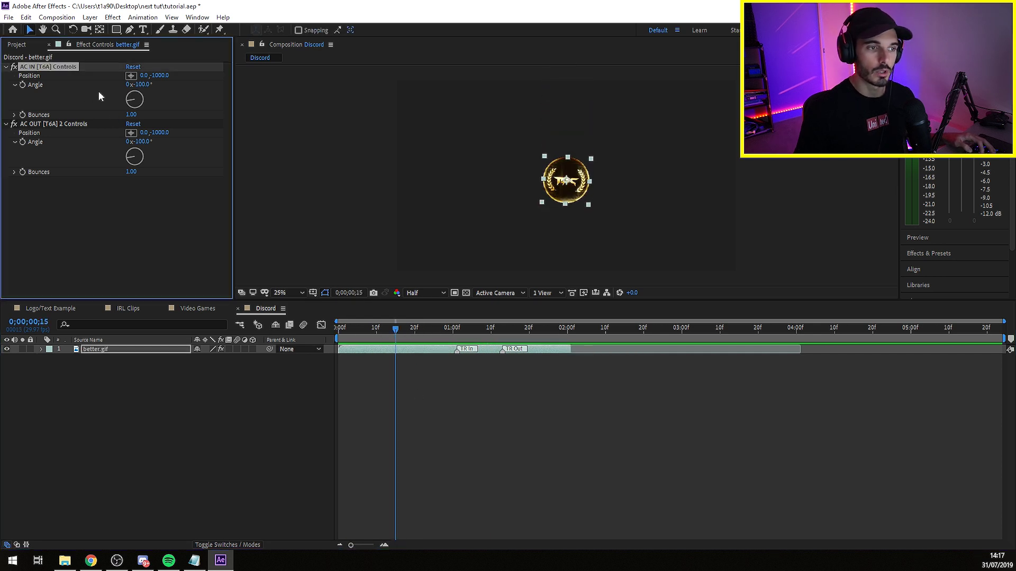
{"action": "left_click_drag", "start_coordinate": [127, 98], "coordinate": [101, 137]}
{"action": "left_click", "coordinate": [353, 328]}
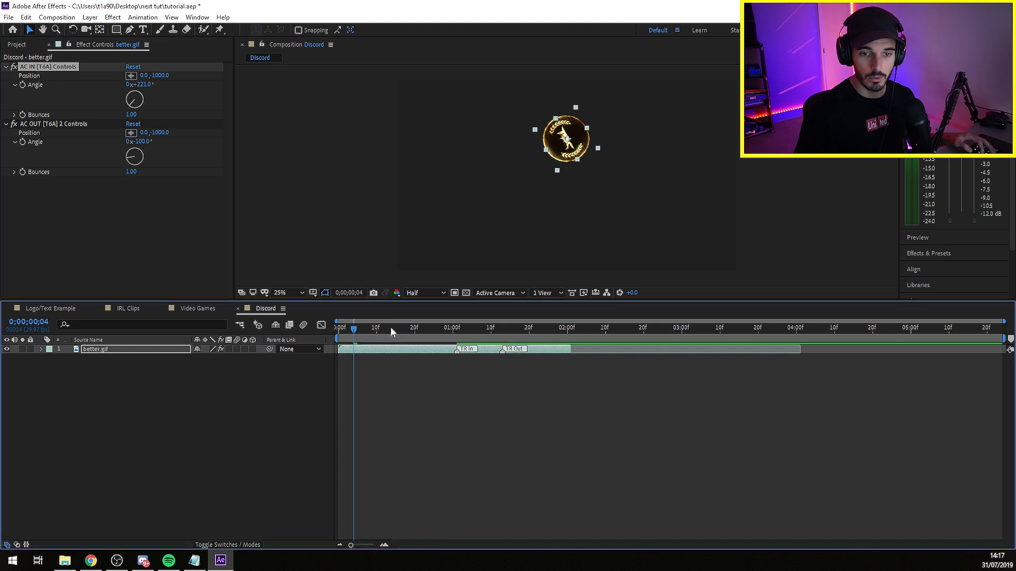
{"action": "key", "text": "space"}
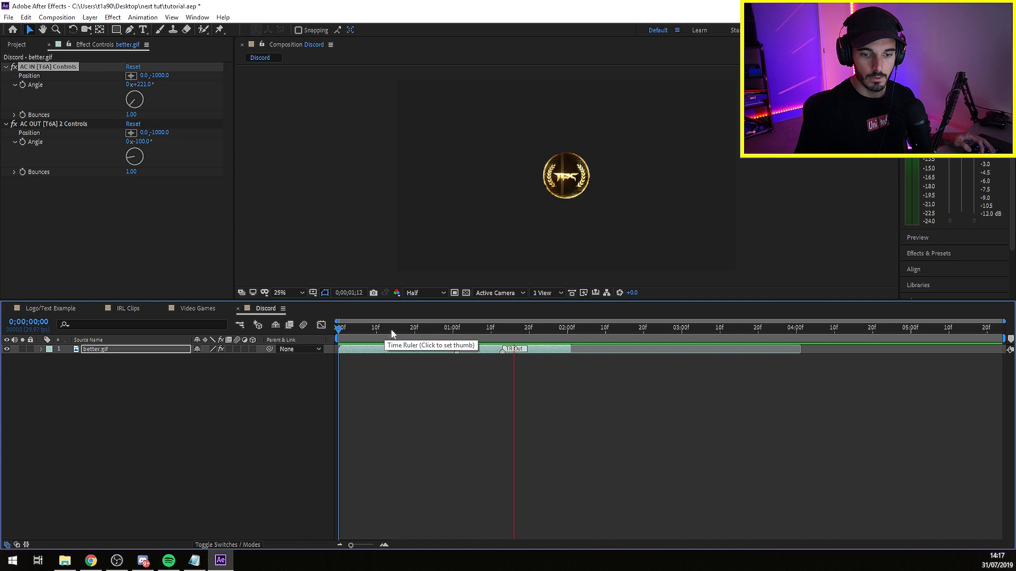
{"action": "key", "text": "space"}
Step: Create an enlarged JOIN text layer centred in the composition
{"action": "left_click", "coordinate": [129, 381]}
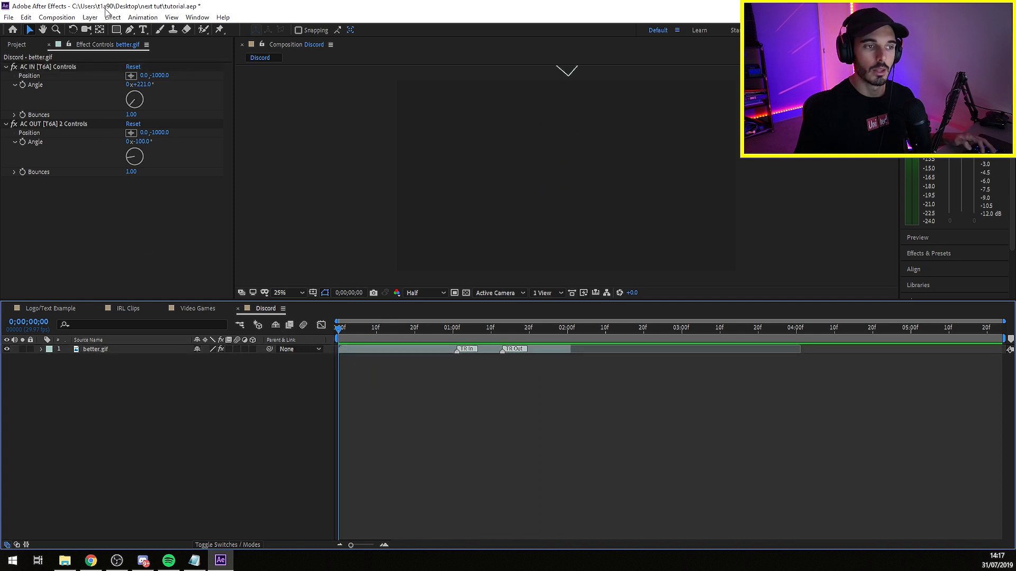
{"action": "left_click", "coordinate": [143, 30]}
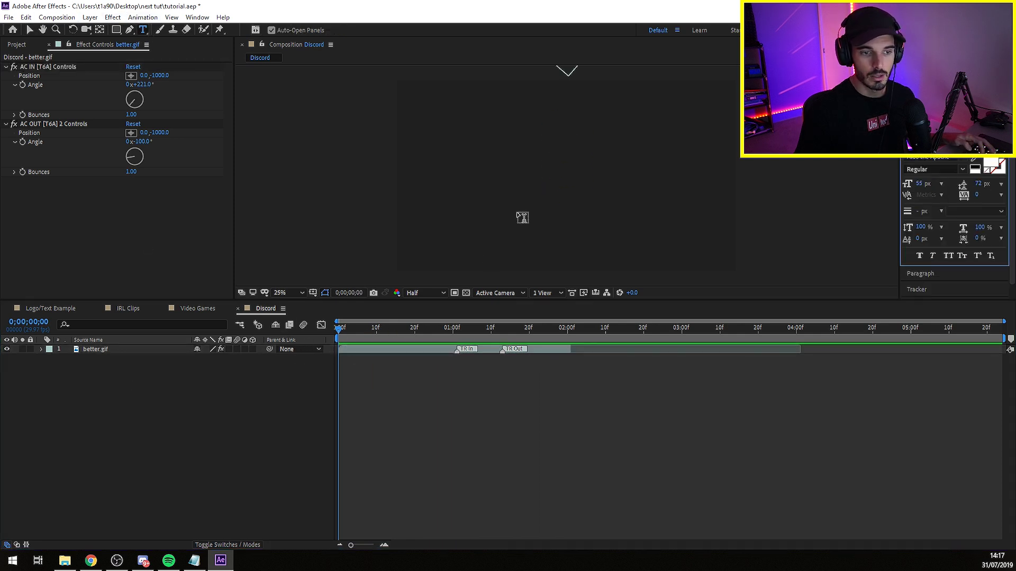
{"action": "left_click", "coordinate": [526, 171]}
{"action": "type", "text": "JO"}
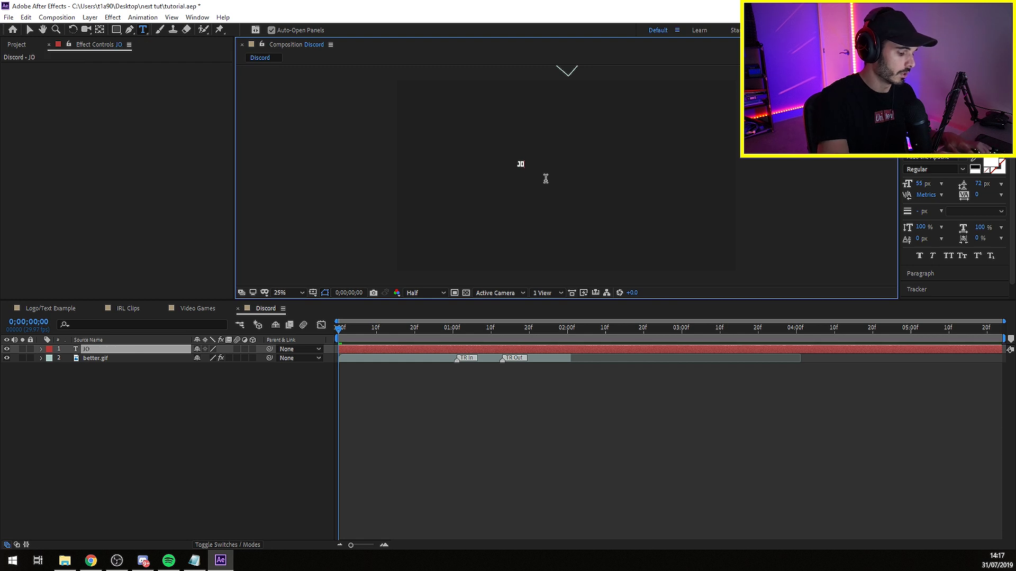
{"action": "type", "text": "INNOW"}
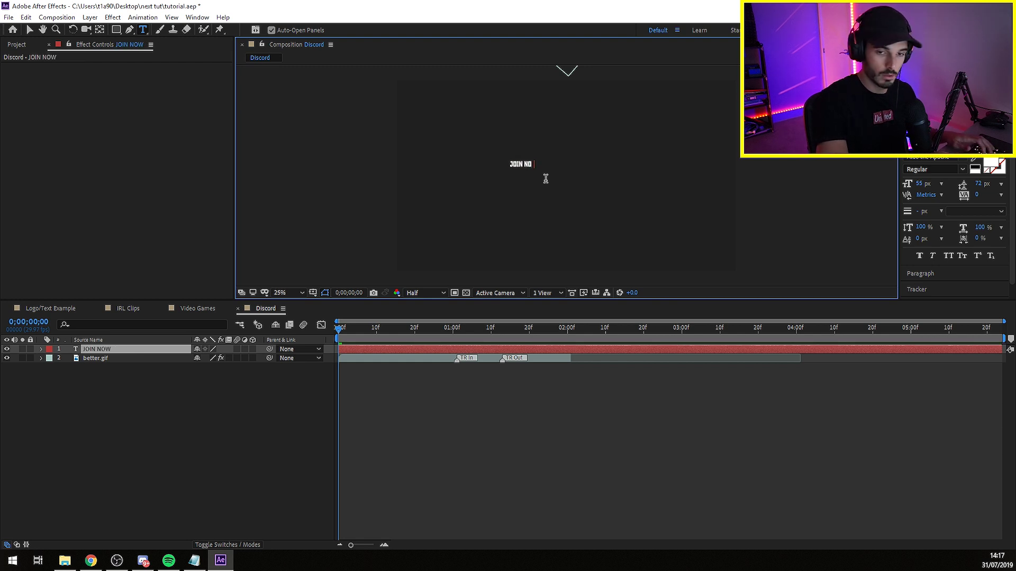
{"action": "key", "text": "BackSpace"}
{"action": "key", "text": "BackSpace"}
{"action": "key", "text": "BackSpace"}
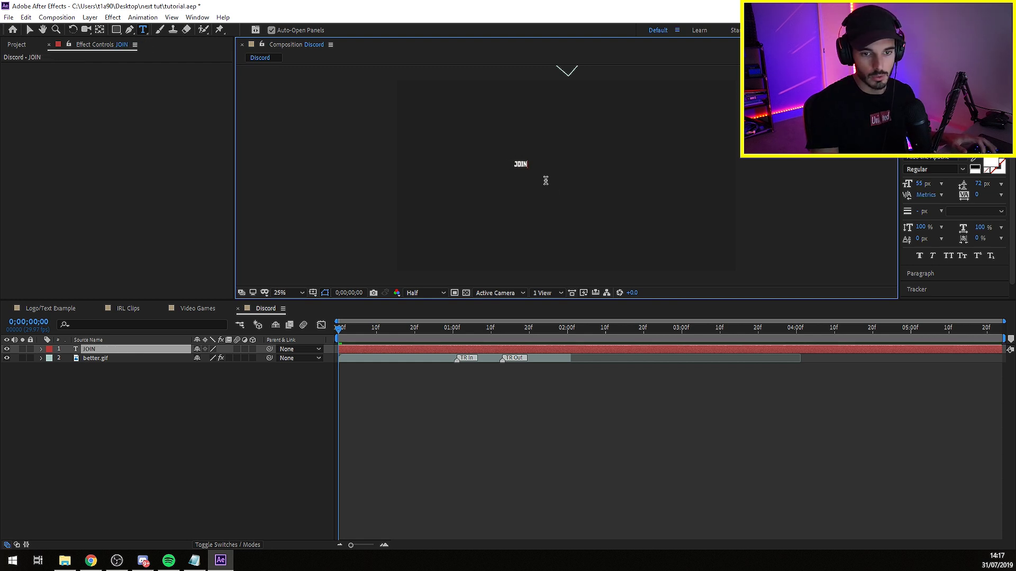
{"action": "key", "text": "ctrl+a"}
{"action": "left_click_drag", "start_coordinate": [921, 184], "coordinate": [978, 183]}
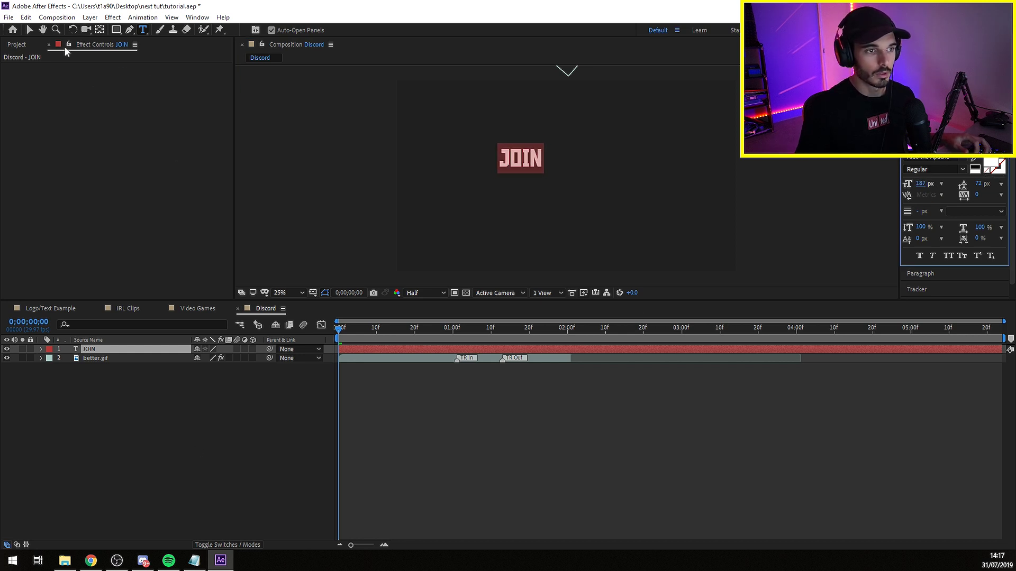
{"action": "left_click", "coordinate": [30, 32]}
{"action": "left_click_drag", "start_coordinate": [528, 160], "coordinate": [578, 178]}
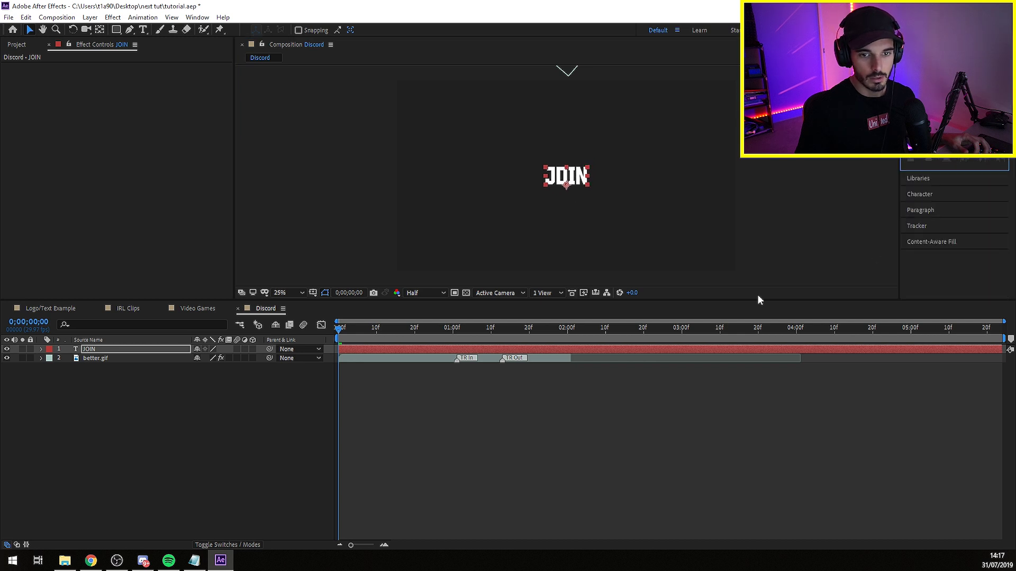
Step: Duplicate JOIN as a 165 px NOW layer and move it beneath JOIN
{"action": "left_click", "coordinate": [115, 370]}
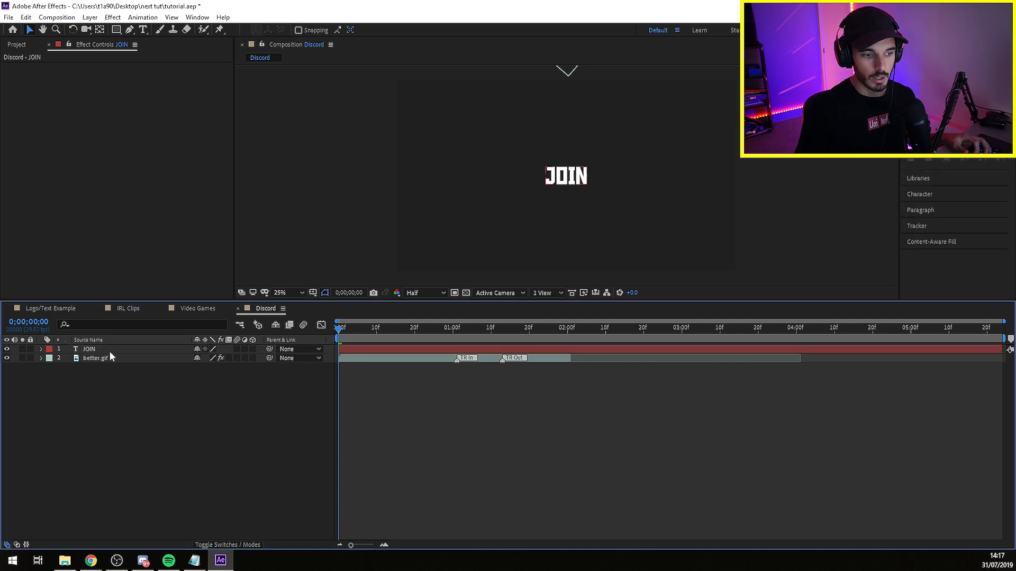
{"action": "left_click", "coordinate": [110, 351]}
{"action": "key", "text": "ctrl+d"}
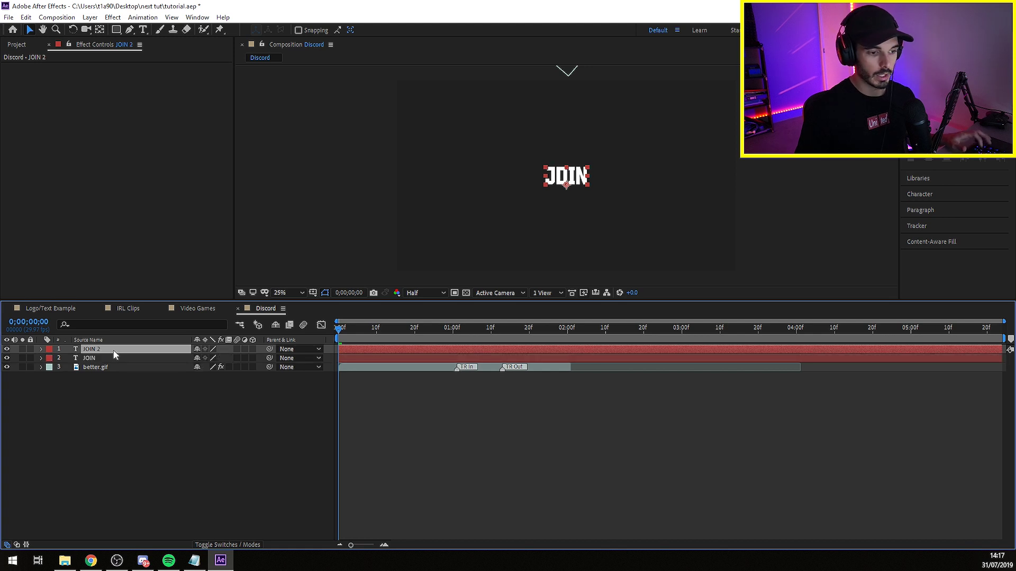
{"action": "type", "text": "NOW"}
{"action": "key", "text": "Return"}
{"action": "key", "text": "ctrl+t"}
{"action": "left_click", "coordinate": [583, 195]}
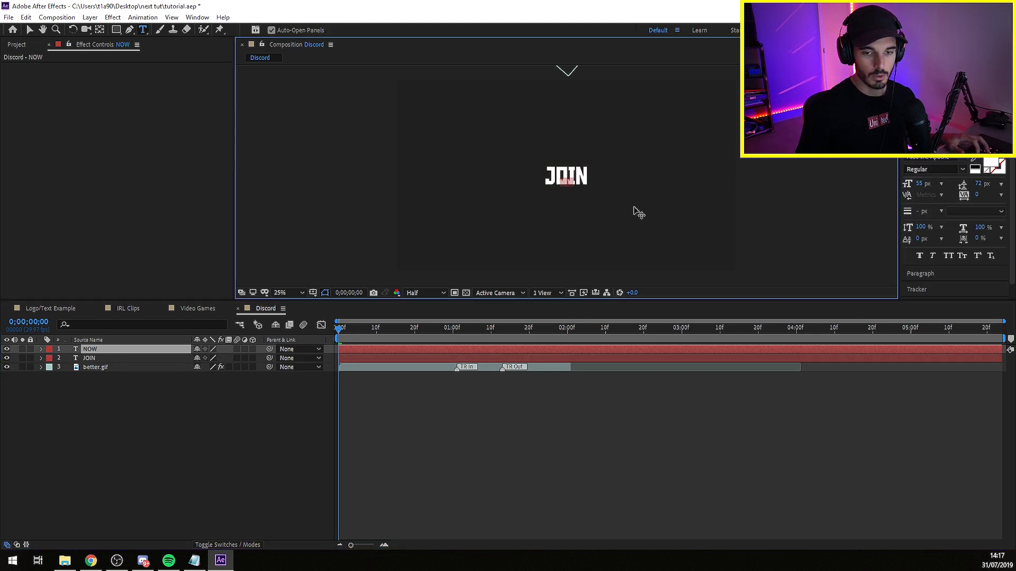
{"action": "left_click_drag", "start_coordinate": [911, 185], "coordinate": [978, 182]}
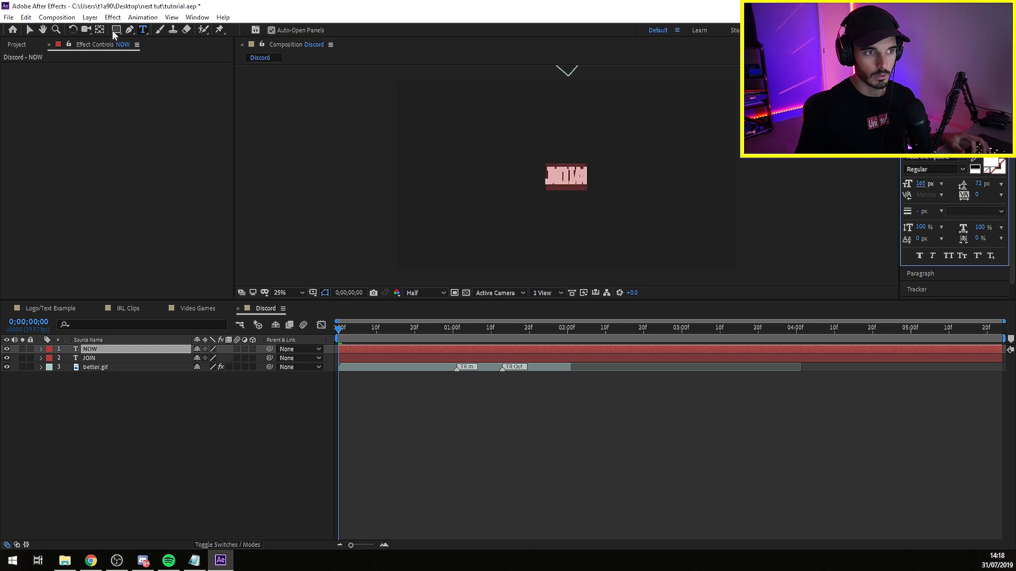
{"action": "left_click", "coordinate": [30, 32]}
{"action": "left_click_drag", "start_coordinate": [580, 179], "coordinate": [578, 196]}
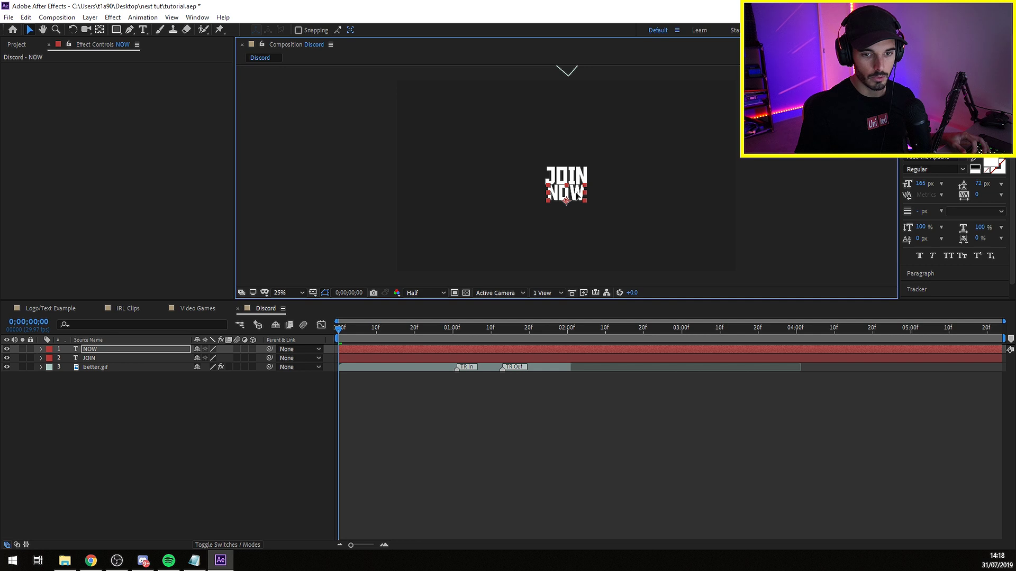
{"action": "left_click", "coordinate": [164, 463]}
Step: Trim NOW and JOIN to start at about 1;28, when the logo appears
{"action": "key", "text": "space"}
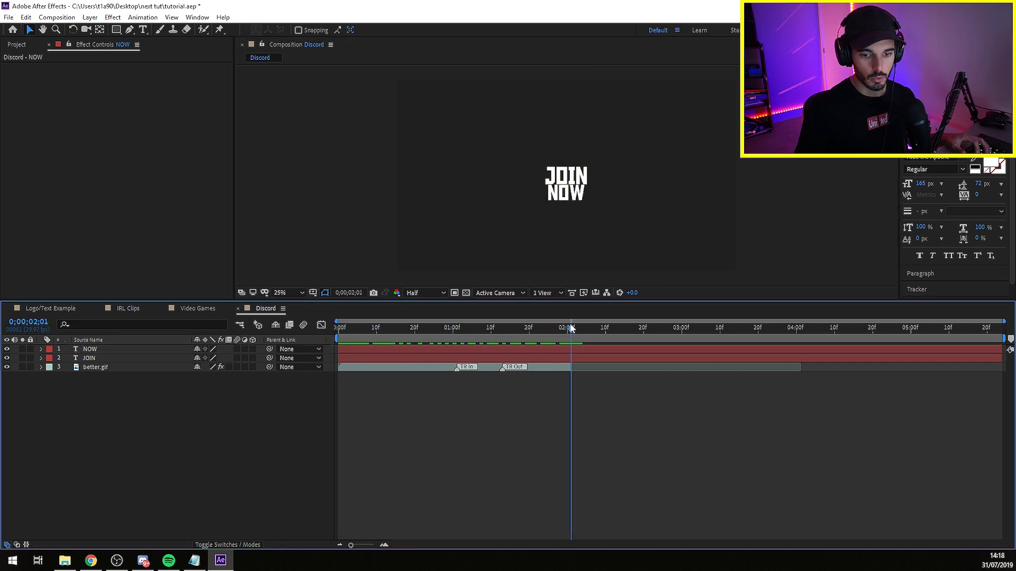
{"action": "left_click_drag", "start_coordinate": [570, 328], "coordinate": [559, 328]}
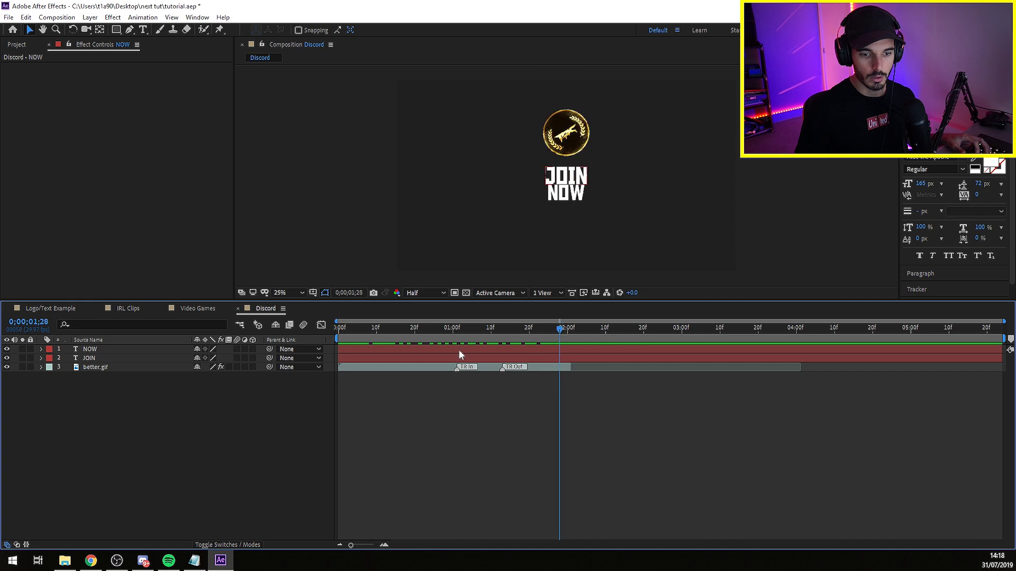
{"action": "left_click", "coordinate": [500, 349]}
{"action": "left_click_drag", "start_coordinate": [339, 349], "coordinate": [561, 353]}
{"action": "left_click_drag", "start_coordinate": [347, 359], "coordinate": [584, 357]}
{"action": "left_click", "coordinate": [575, 352]}
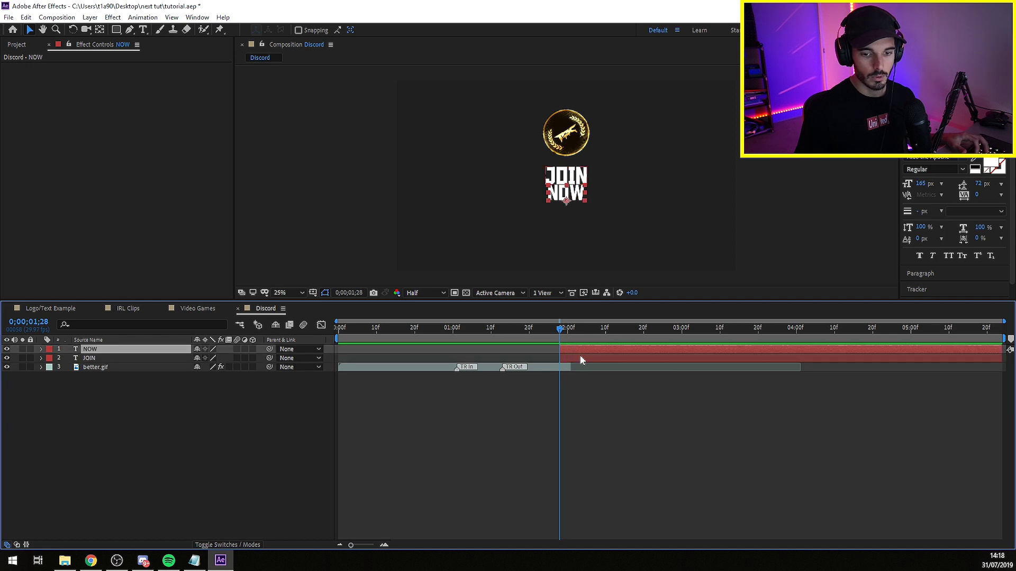
{"action": "left_click", "coordinate": [142, 16]}
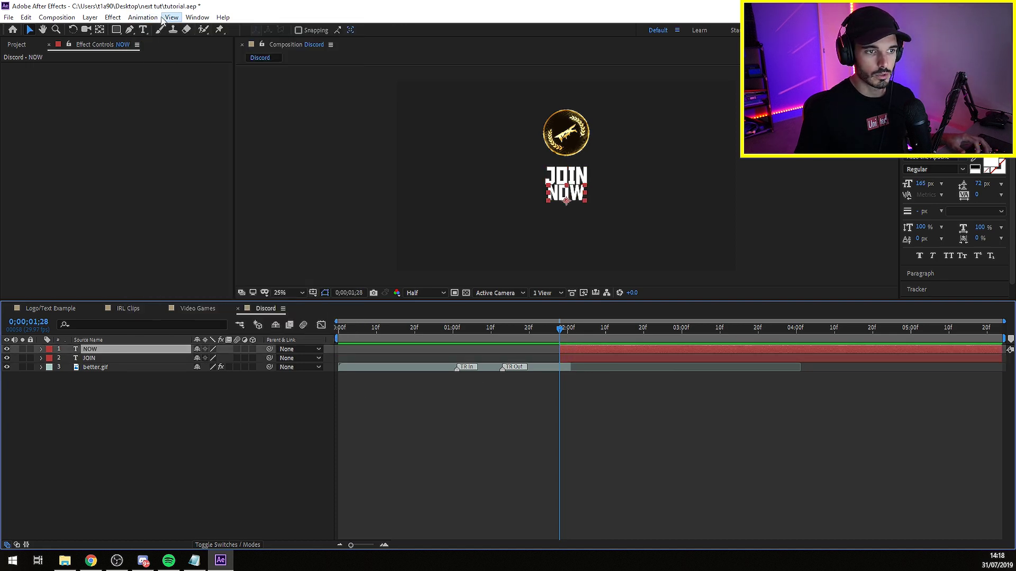
Step: Apply Fade Characters Together From Start 3 to NOW as both fade-in and fade-out
{"action": "left_click", "coordinate": [197, 17]}
{"action": "left_click", "coordinate": [264, 119]}
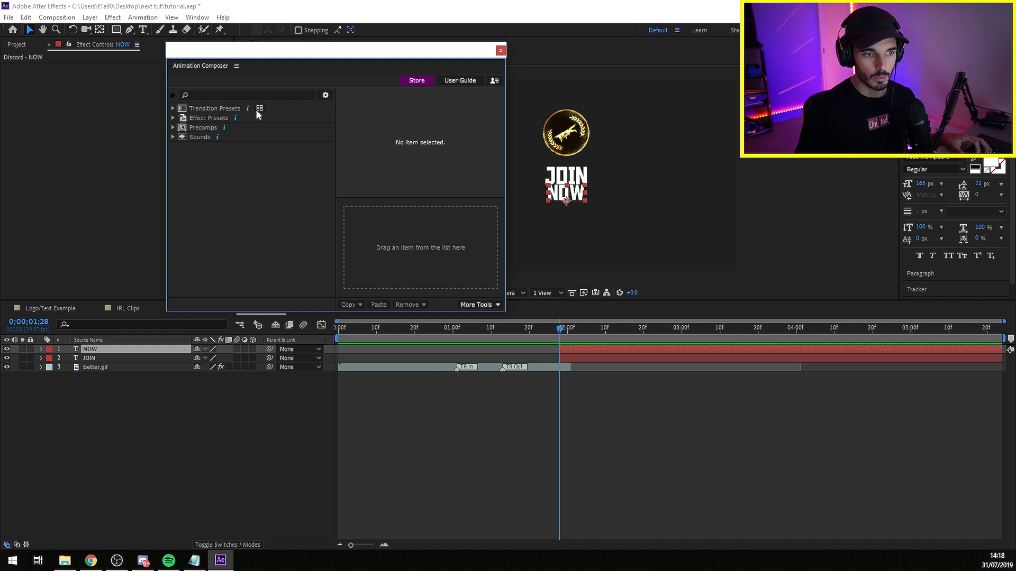
{"action": "left_click", "coordinate": [259, 109]}
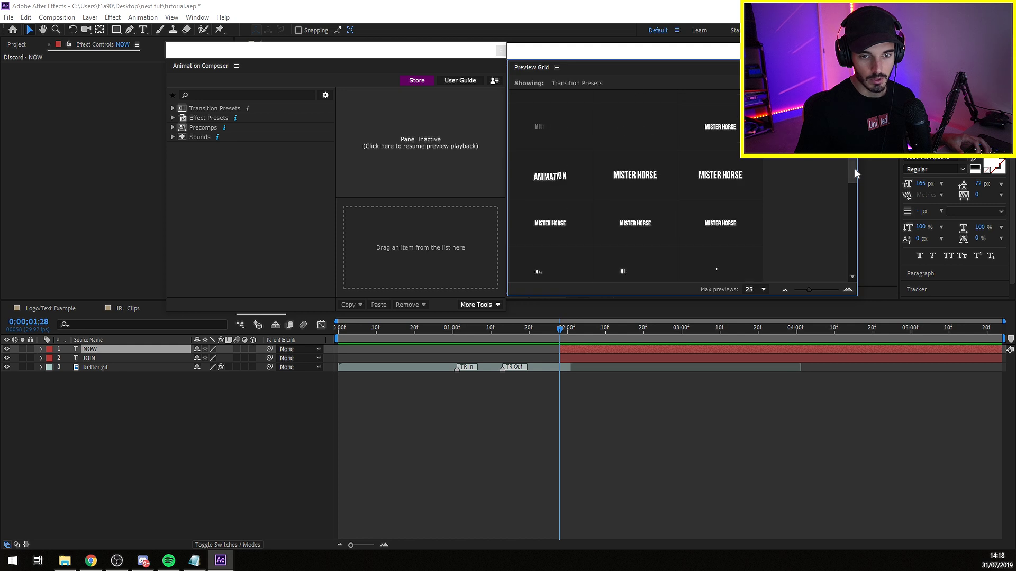
{"action": "left_click", "coordinate": [550, 127]}
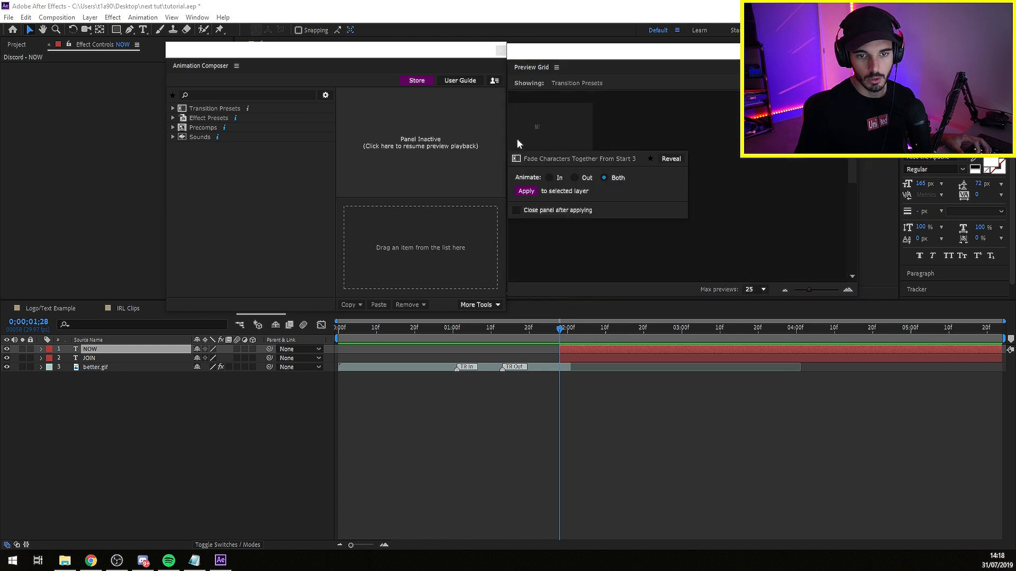
{"action": "left_click", "coordinate": [526, 192]}
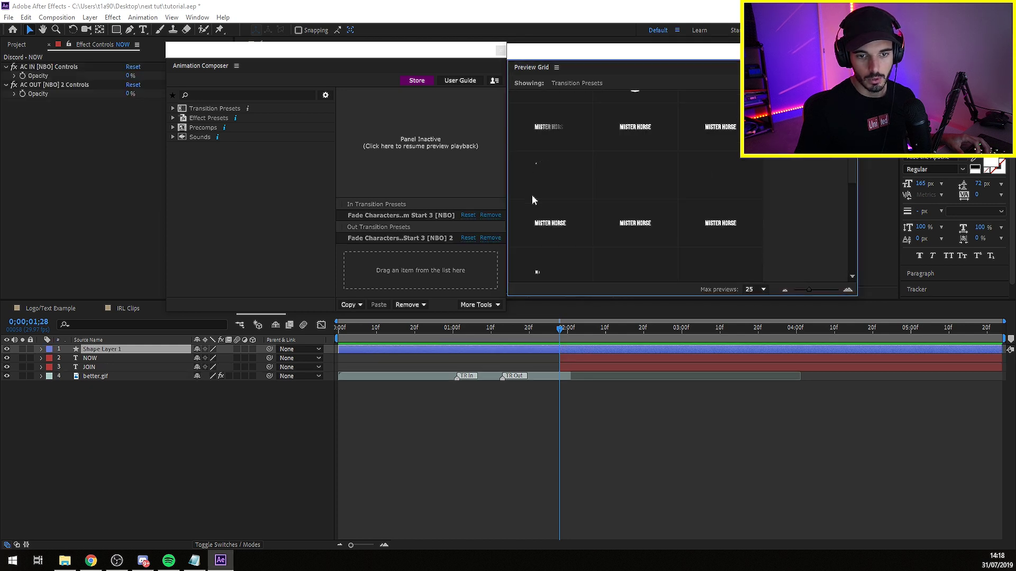
{"action": "left_click", "coordinate": [500, 50]}
Step: Preview the NOW fade, checking frames around 1;06 and 2;20
{"action": "left_click_drag", "start_coordinate": [559, 328], "coordinate": [620, 332]}
{"action": "key", "text": "space"}
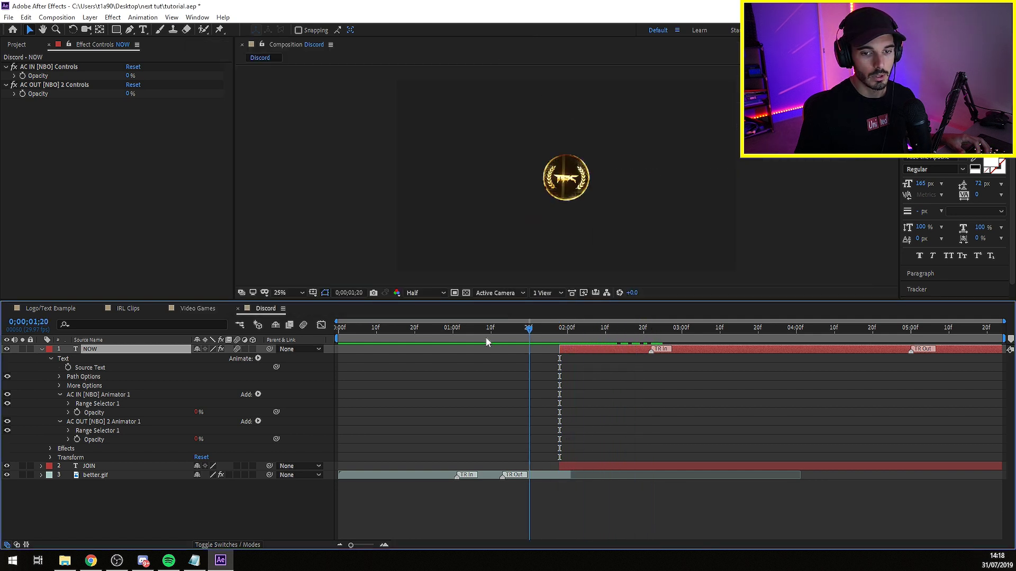
{"action": "left_click", "coordinate": [479, 331]}
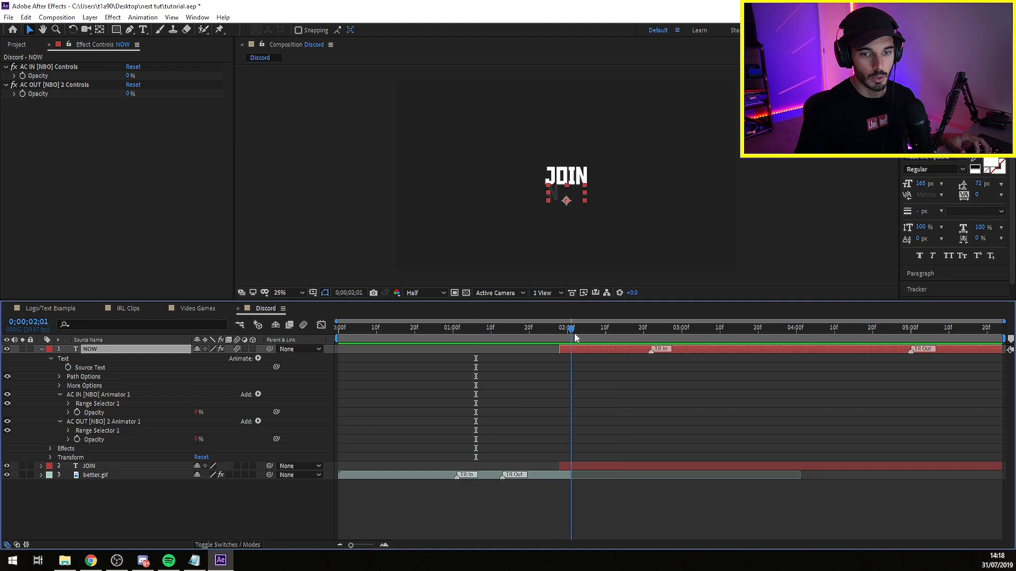
{"action": "left_click", "coordinate": [643, 340]}
{"action": "left_click", "coordinate": [659, 467]}
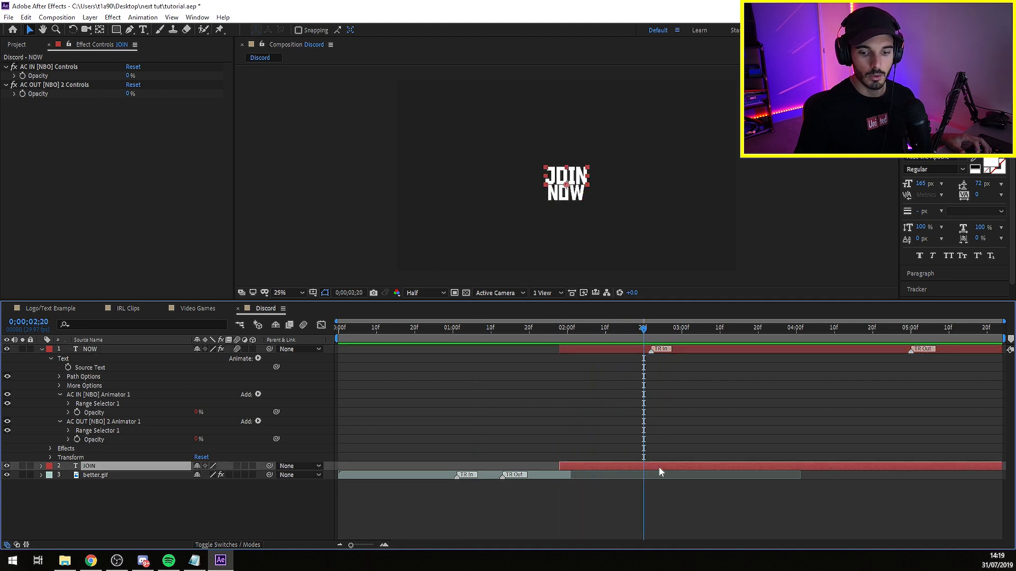
{"action": "left_click", "coordinate": [656, 349]}
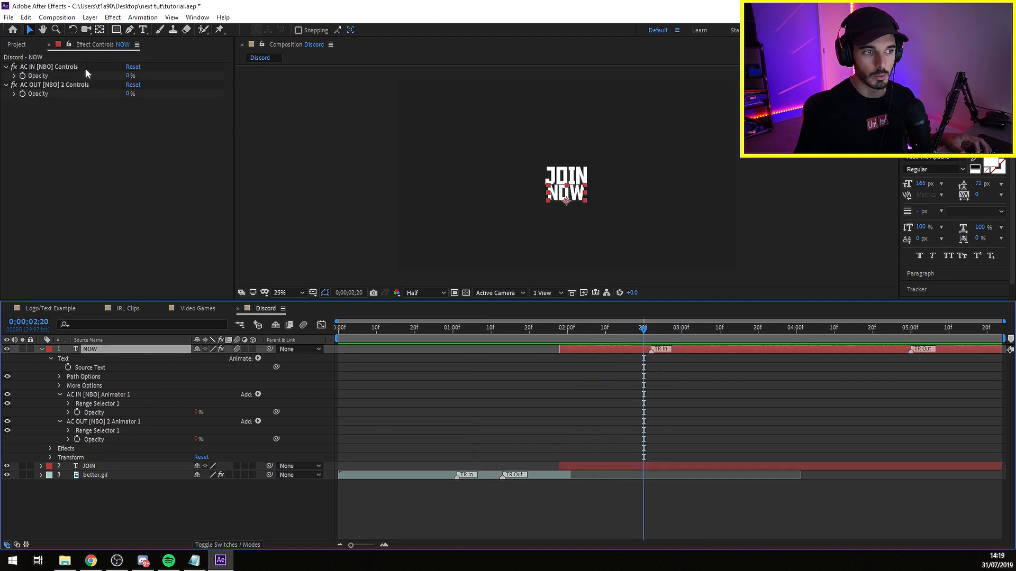
Step: Copy all of NOW's Animation Composer presets and paste them onto JOIN
{"action": "left_click", "coordinate": [172, 17]}
{"action": "mouse_move", "coordinate": [197, 17]}
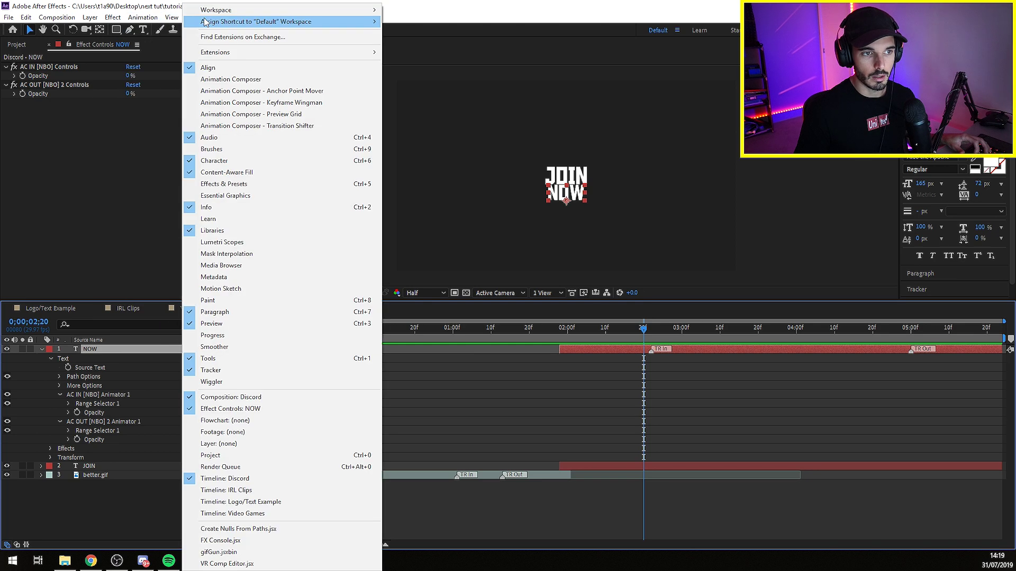
{"action": "left_click", "coordinate": [230, 79]}
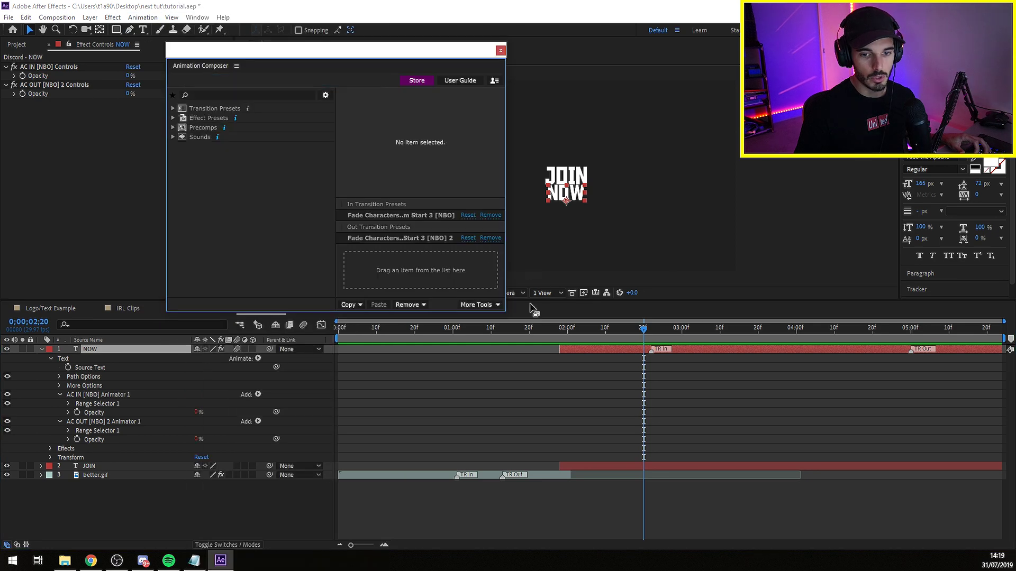
{"action": "left_click", "coordinate": [114, 354]}
{"action": "left_click", "coordinate": [354, 307]}
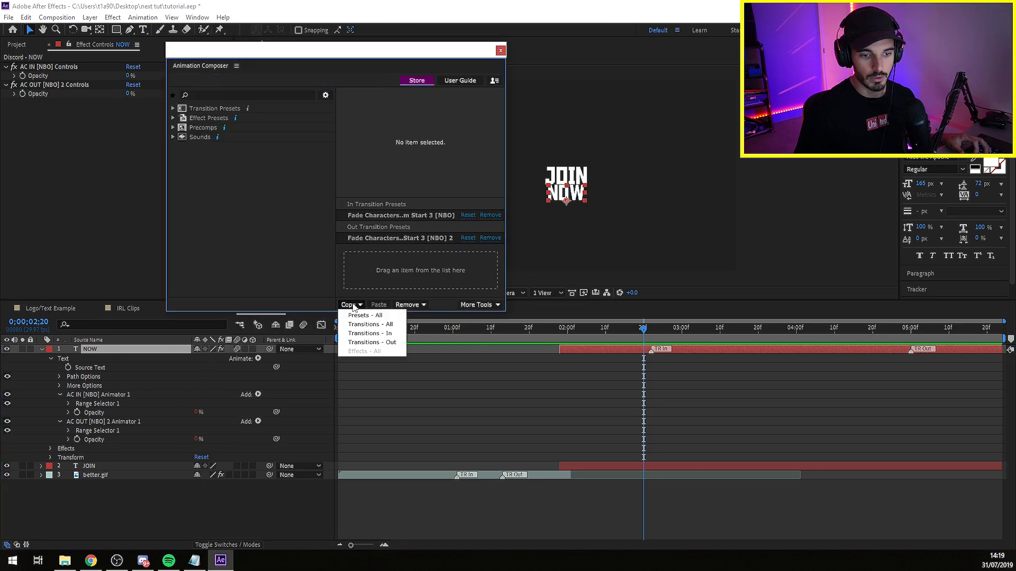
{"action": "left_click", "coordinate": [365, 316]}
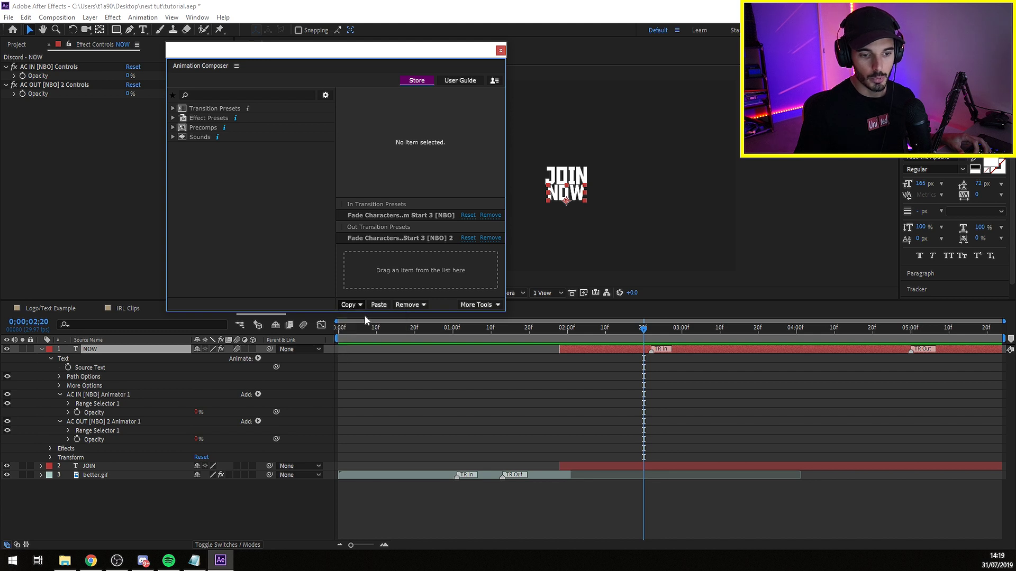
{"action": "left_click", "coordinate": [592, 467]}
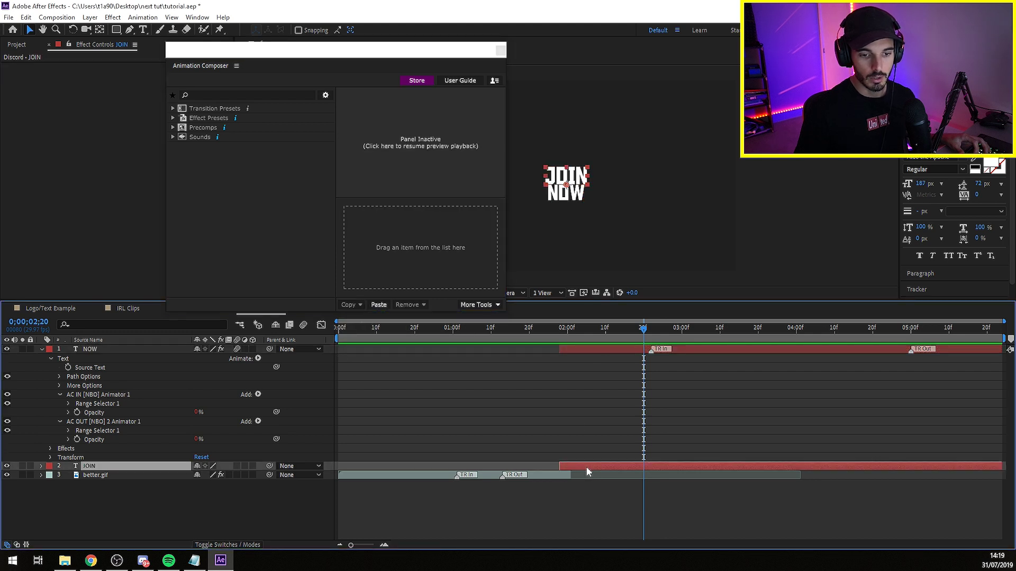
{"action": "left_click", "coordinate": [379, 305]}
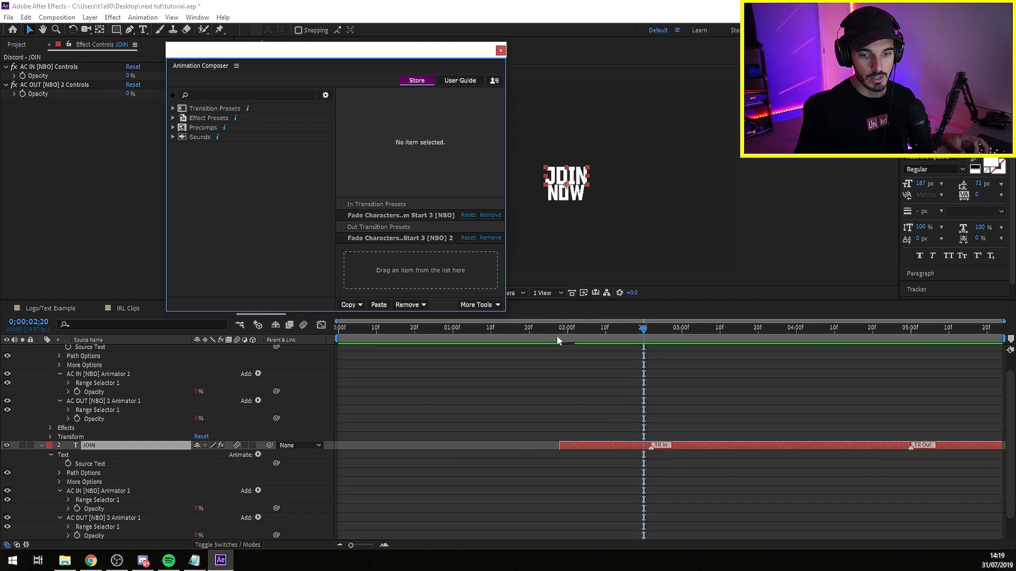
Step: Check the timing between about 1;21 and 2;00, collapse layer properties, and preview
{"action": "left_click", "coordinate": [532, 329]}
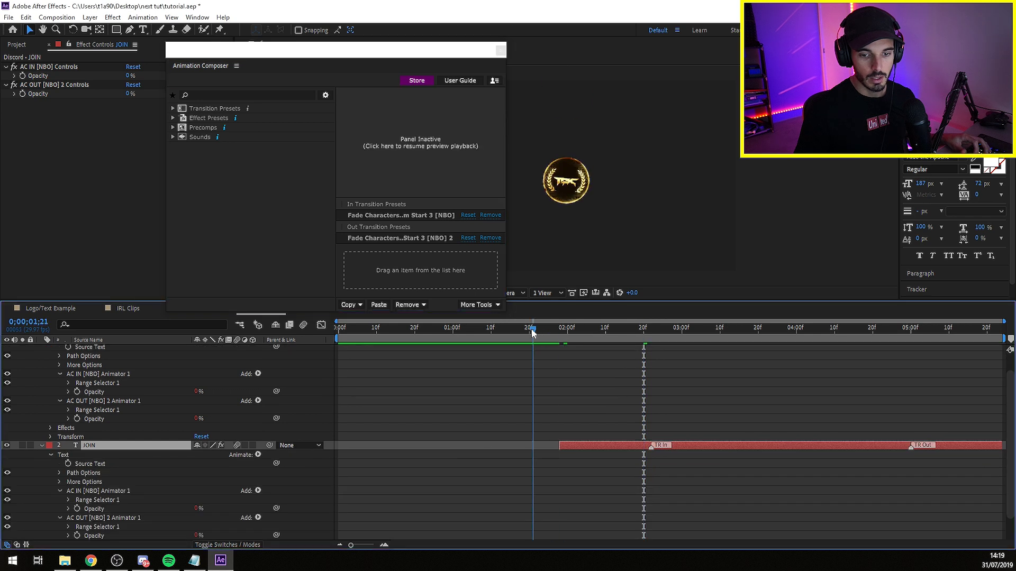
{"action": "left_click", "coordinate": [567, 335]}
{"action": "left_click_drag", "start_coordinate": [566, 337], "coordinate": [601, 348]}
{"action": "key", "text": "u"}
{"action": "key", "text": "space"}
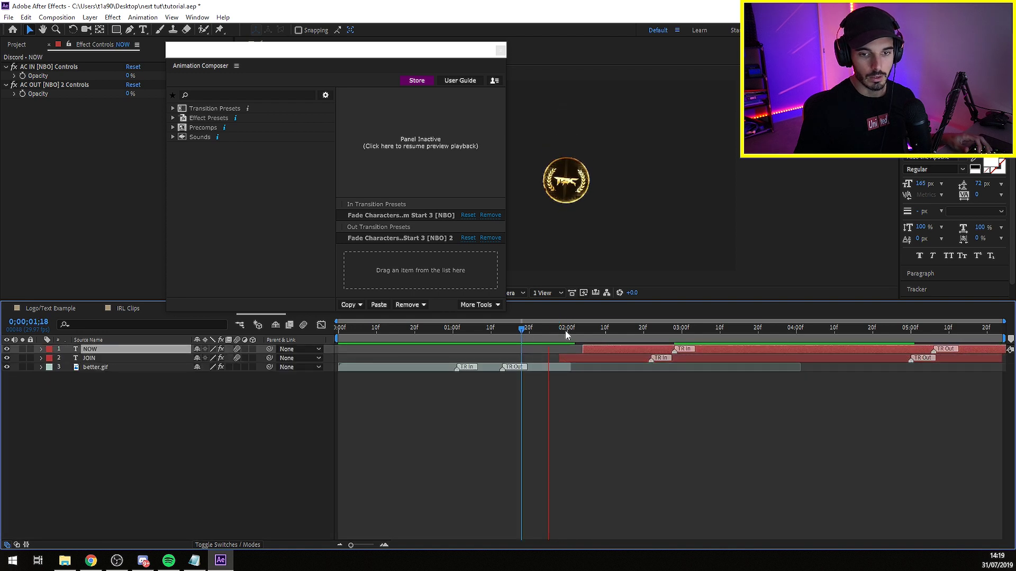
Step: Match JOIN's fade-out to NOW's, end JOIN near 3;22, and cut NOW off at 4;00
{"action": "left_click", "coordinate": [656, 329]}
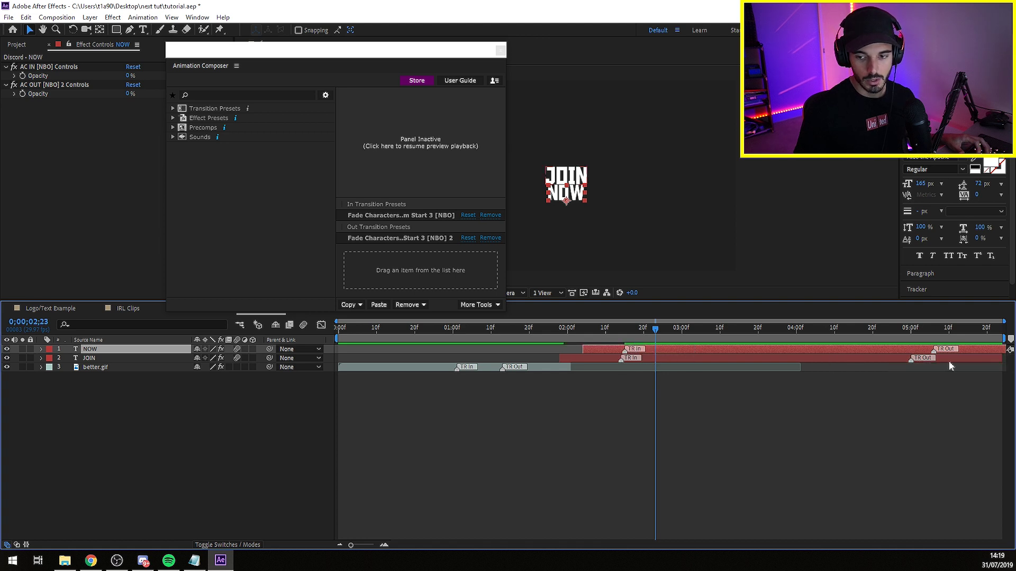
{"action": "left_click_drag", "start_coordinate": [919, 362], "coordinate": [754, 361]}
{"action": "left_click_drag", "start_coordinate": [1001, 360], "coordinate": [797, 333]}
{"action": "left_click", "coordinate": [804, 348]}
{"action": "key", "text": "ctrl+shift+d"}
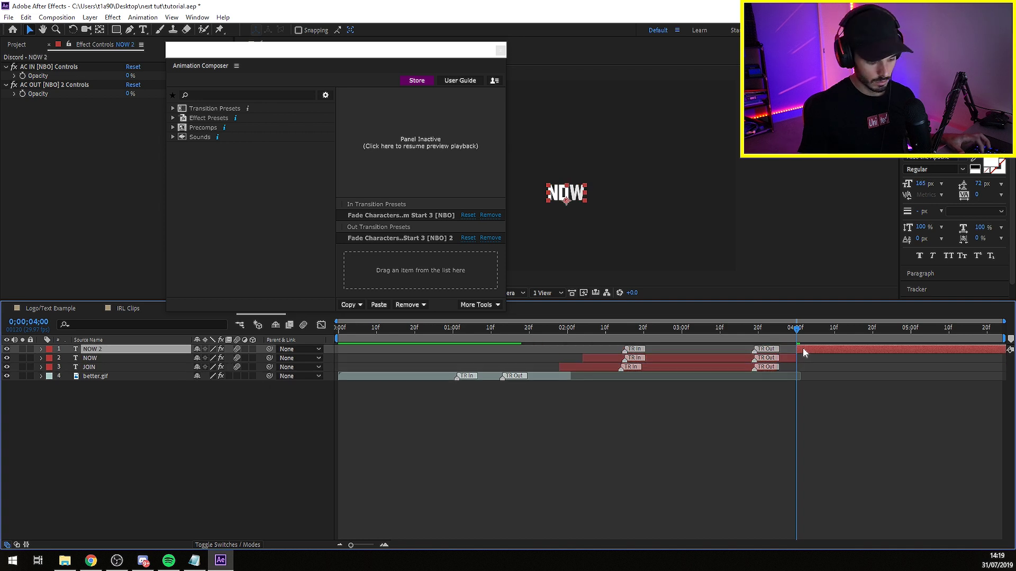
{"action": "key", "text": "Delete"}
Step: Close Animation Composer, enable motion blur on better.gif, and preview from the start
{"action": "left_click_drag", "start_coordinate": [608, 333], "coordinate": [483, 329]}
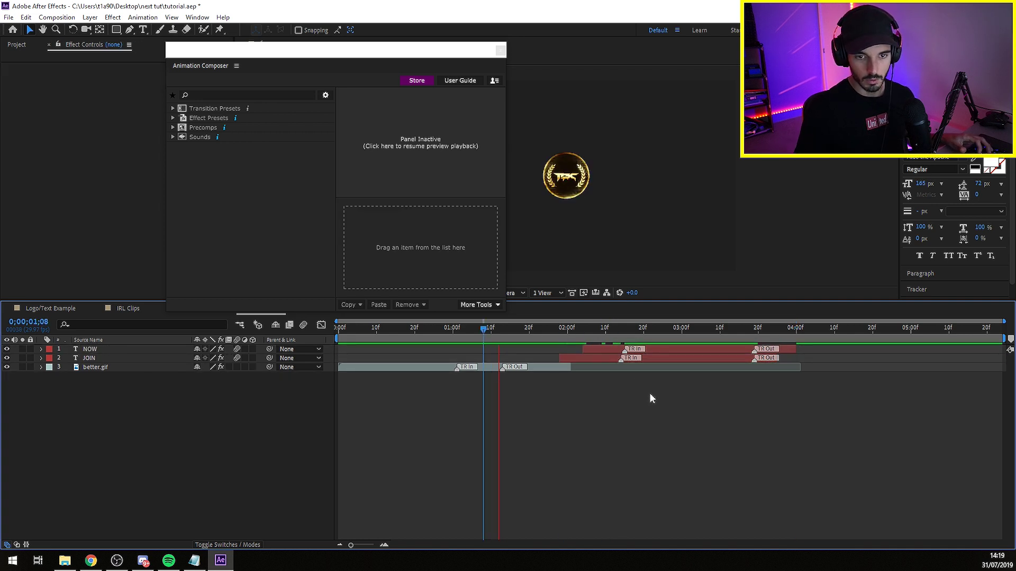
{"action": "left_click", "coordinate": [500, 50]}
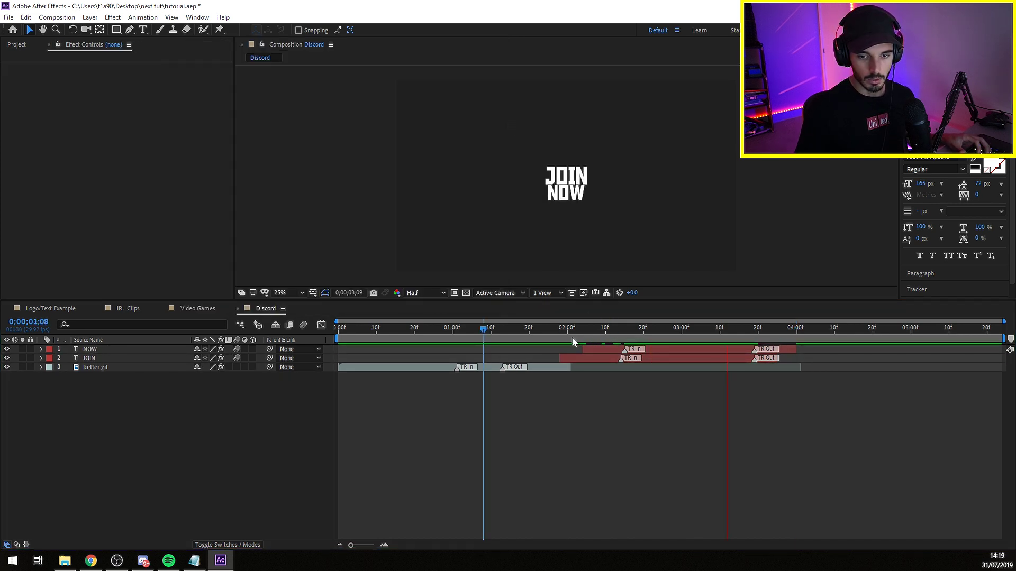
{"action": "key", "text": "space"}
{"action": "key", "text": "Home"}
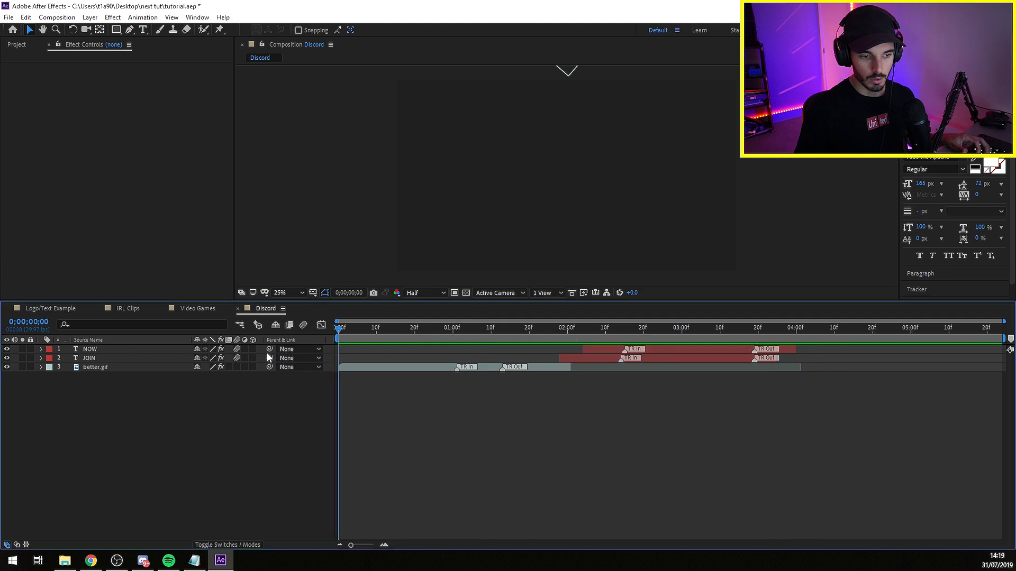
{"action": "left_click", "coordinate": [235, 367]}
{"action": "key", "text": "space"}
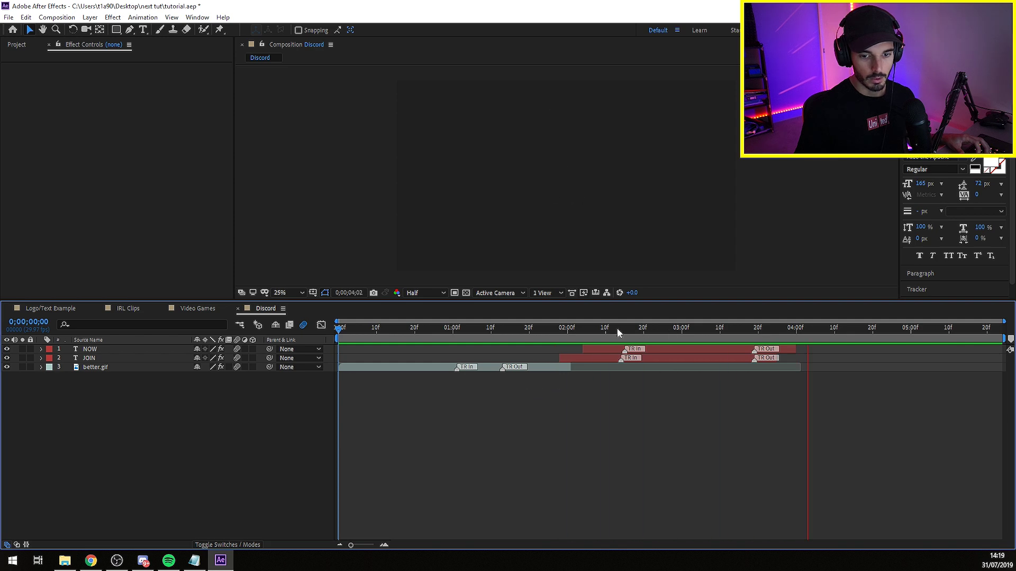
Step: Apply Animation Composer's Cosine Absolute shake preset to the NOW text layer
{"action": "left_click", "coordinate": [658, 328]}
{"action": "left_click", "coordinate": [687, 350]}
{"action": "left_click", "coordinate": [142, 17]}
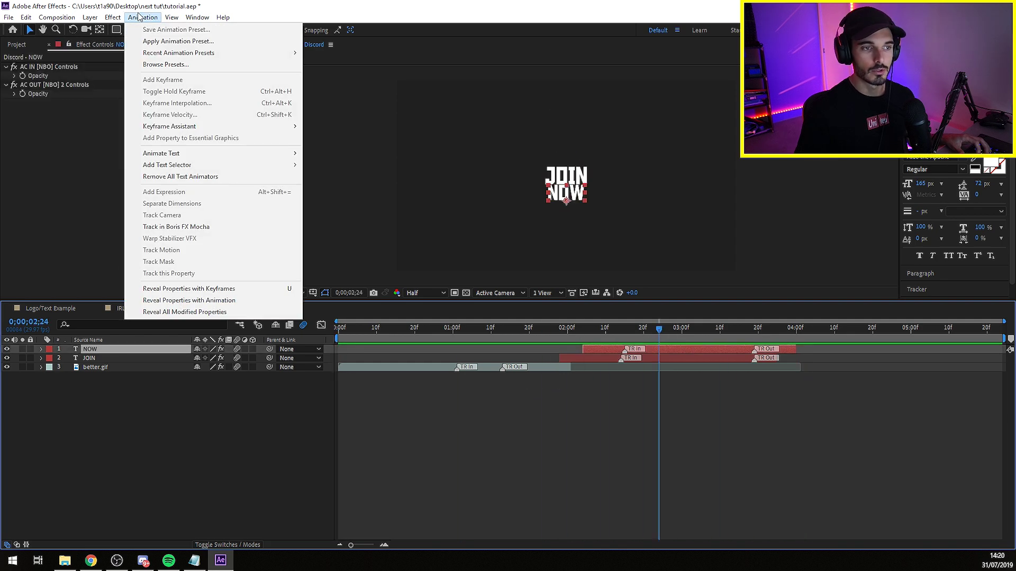
{"action": "mouse_move", "coordinate": [197, 17]}
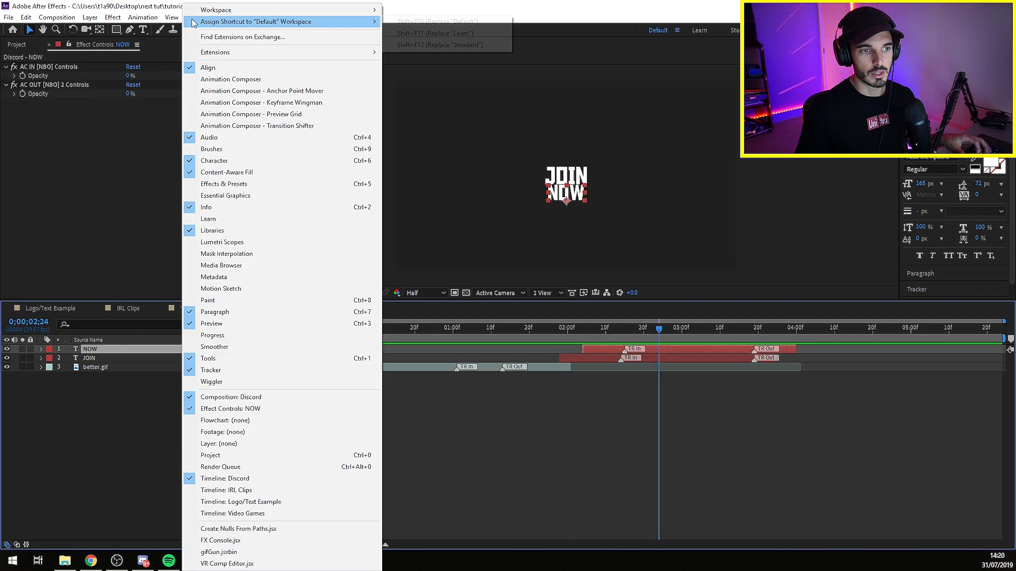
{"action": "left_click", "coordinate": [234, 81]}
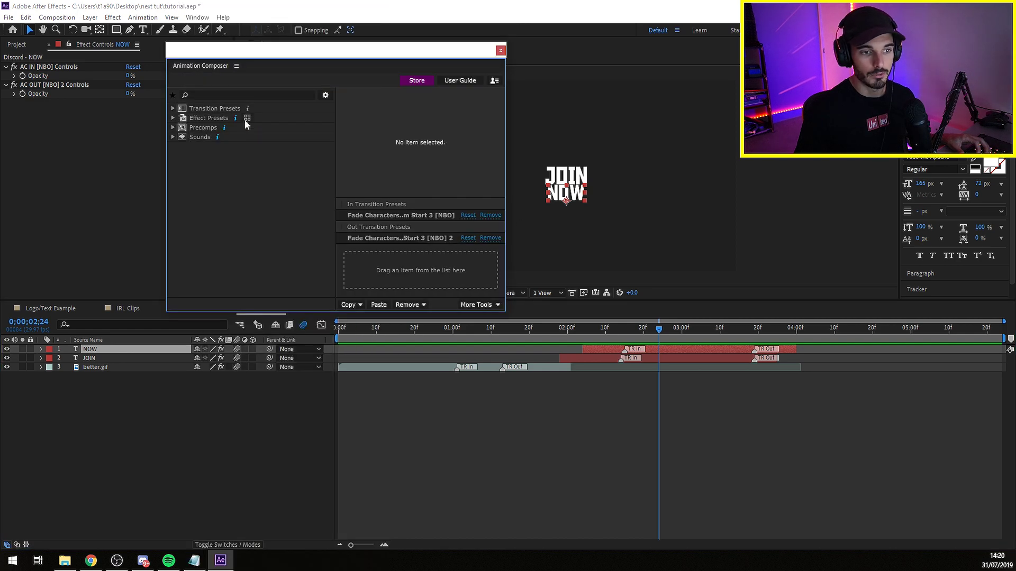
{"action": "left_click", "coordinate": [246, 119]}
{"action": "left_click_drag", "start_coordinate": [655, 53], "coordinate": [385, 68]}
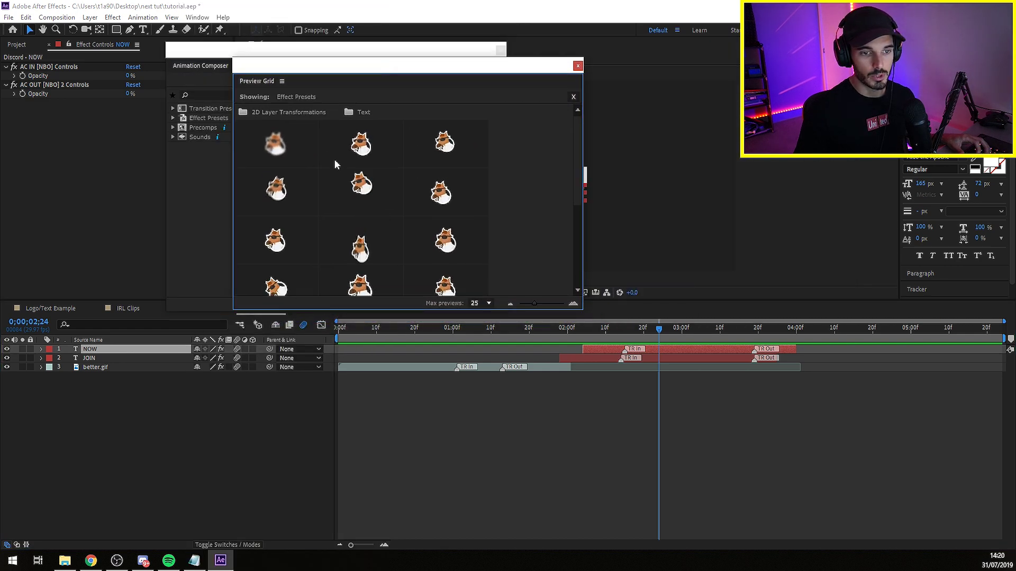
{"action": "left_click", "coordinate": [338, 195]}
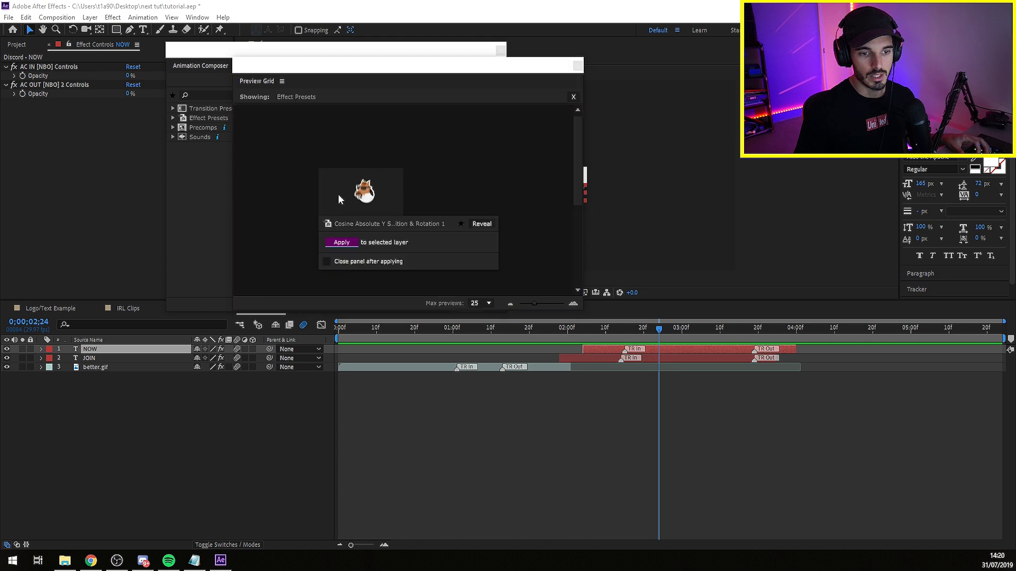
{"action": "left_click", "coordinate": [346, 242]}
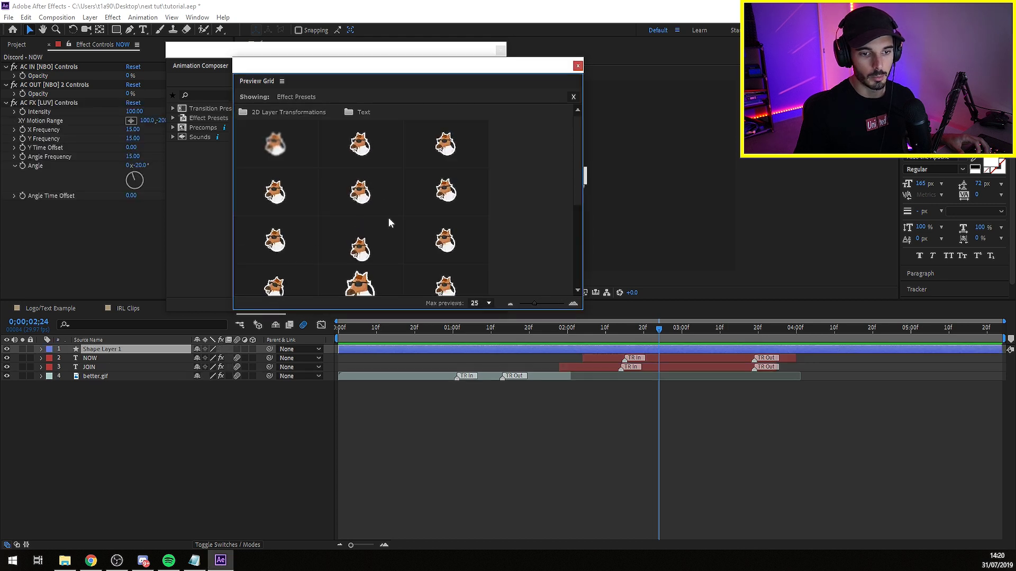
{"action": "left_click", "coordinate": [578, 66]}
{"action": "left_click", "coordinate": [500, 50]}
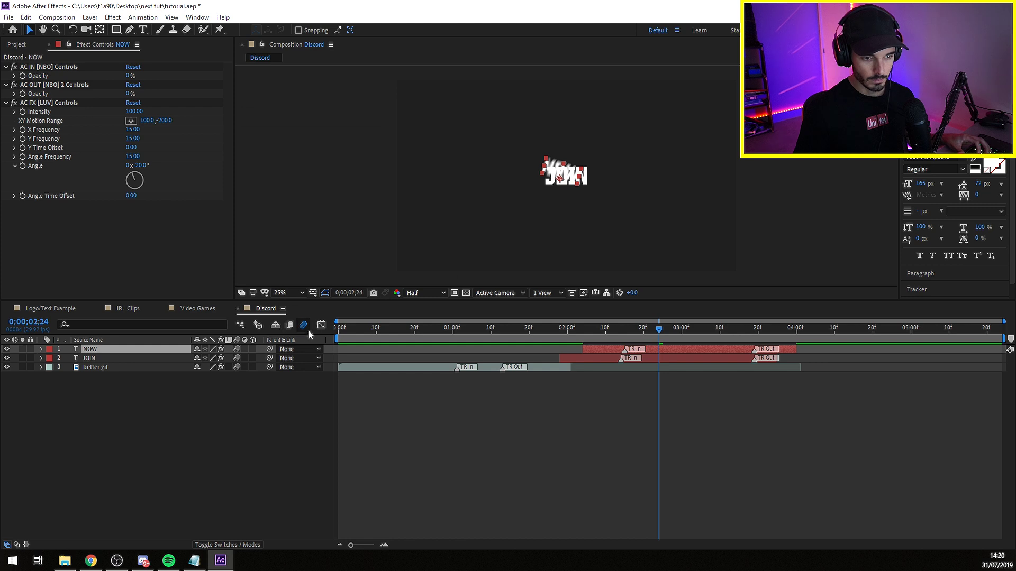
{"action": "left_click", "coordinate": [440, 362]}
Step: Lower the NOW shake's AC FX [LUV] Intensity from 100 to 19, previewing the wobble
{"action": "left_click_drag", "start_coordinate": [656, 336], "coordinate": [750, 341]}
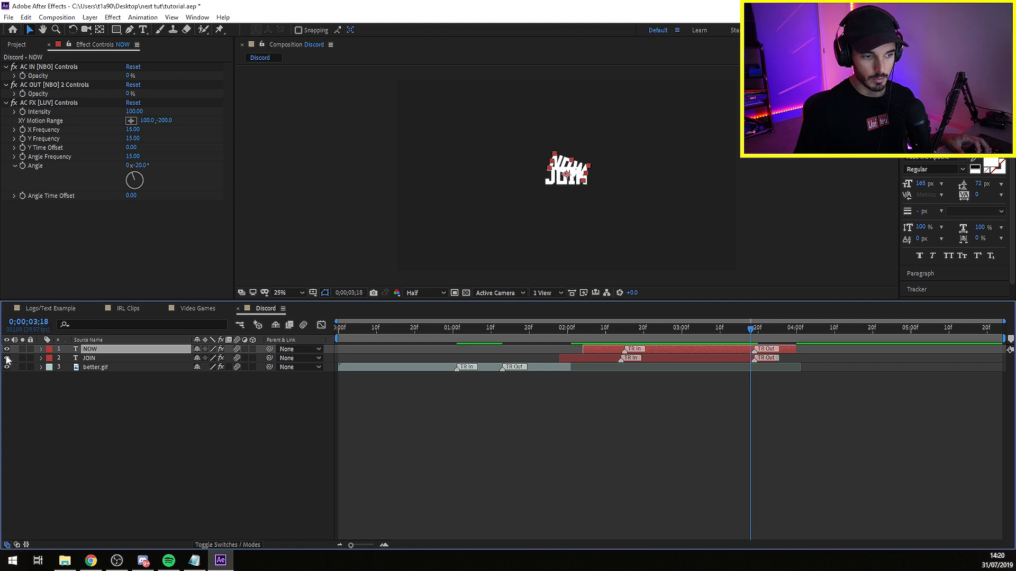
{"action": "left_click_drag", "start_coordinate": [529, 332], "coordinate": [690, 331]}
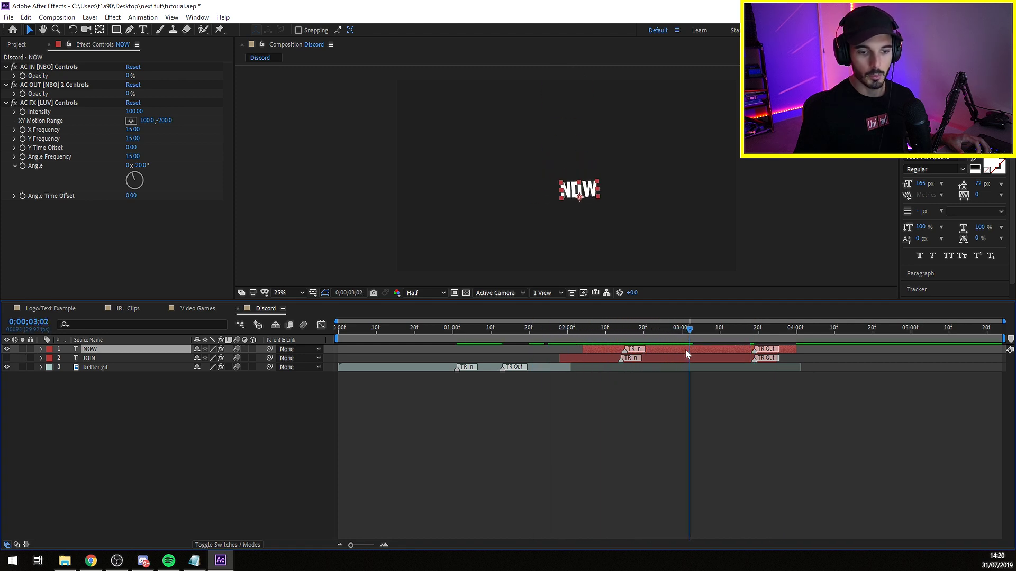
{"action": "left_click_drag", "start_coordinate": [135, 111], "coordinate": [88, 119]}
{"action": "left_click_drag", "start_coordinate": [606, 332], "coordinate": [525, 332]}
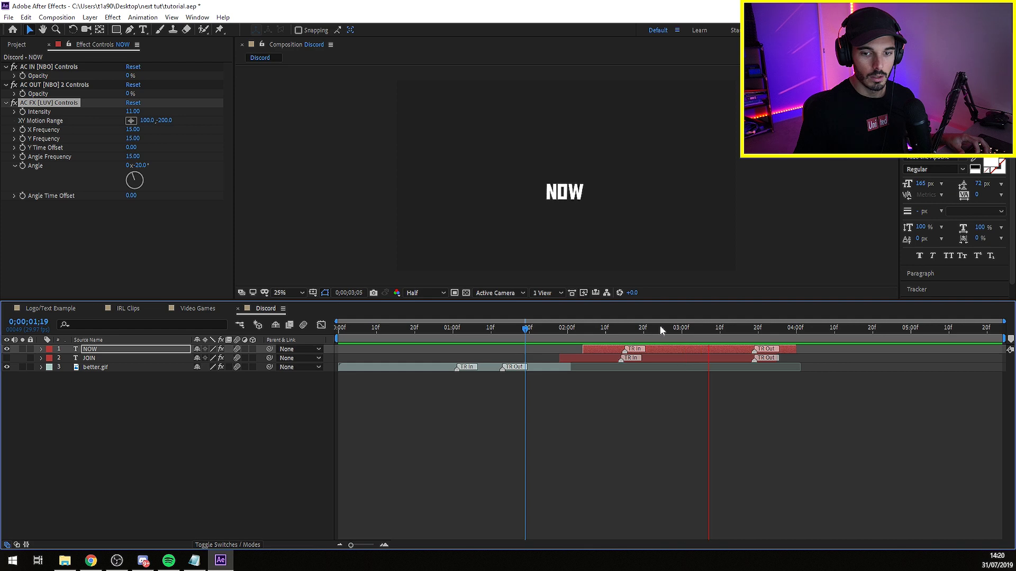
{"action": "left_click_drag", "start_coordinate": [631, 331], "coordinate": [666, 332]}
{"action": "left_click_drag", "start_coordinate": [567, 332], "coordinate": [633, 349]}
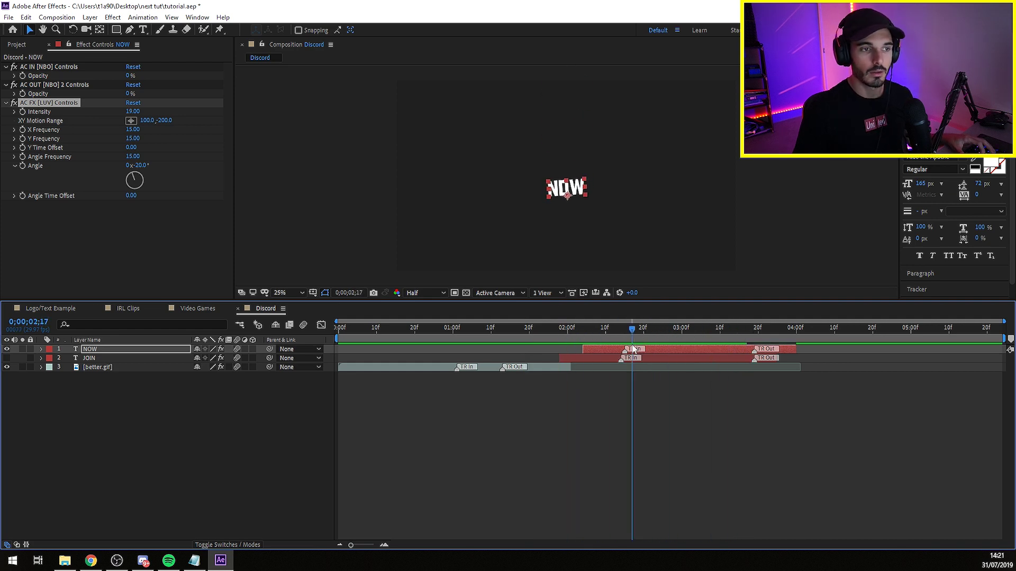
{"action": "left_click", "coordinate": [197, 17]}
Step: Add an FX Out [LUV] end marker to NOW's Cosine Absolute effect
{"action": "left_click", "coordinate": [259, 83]}
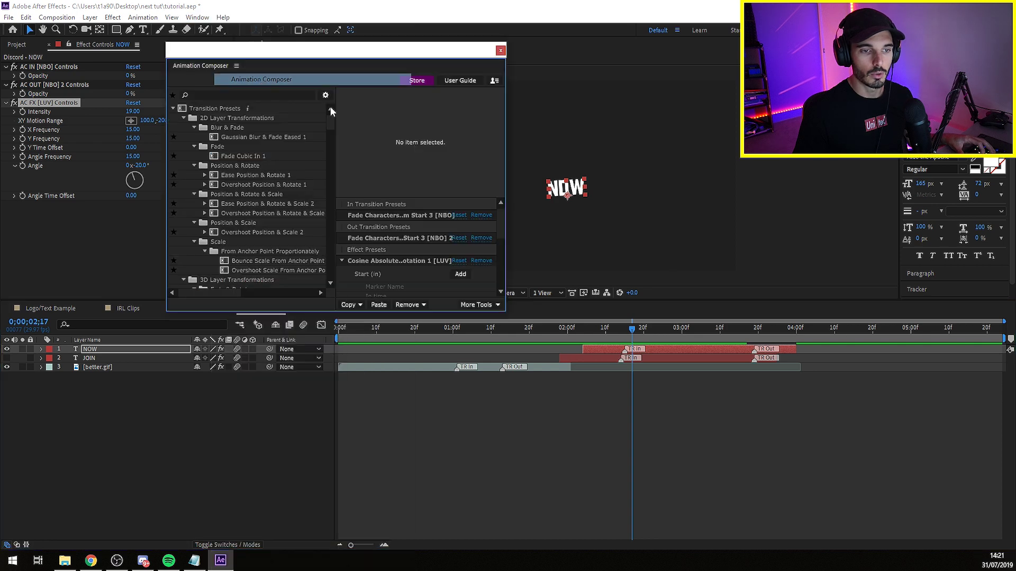
{"action": "left_click", "coordinate": [389, 261]}
{"action": "scroll", "coordinate": [501, 237], "scroll_direction": "down", "scroll_amount": 3}
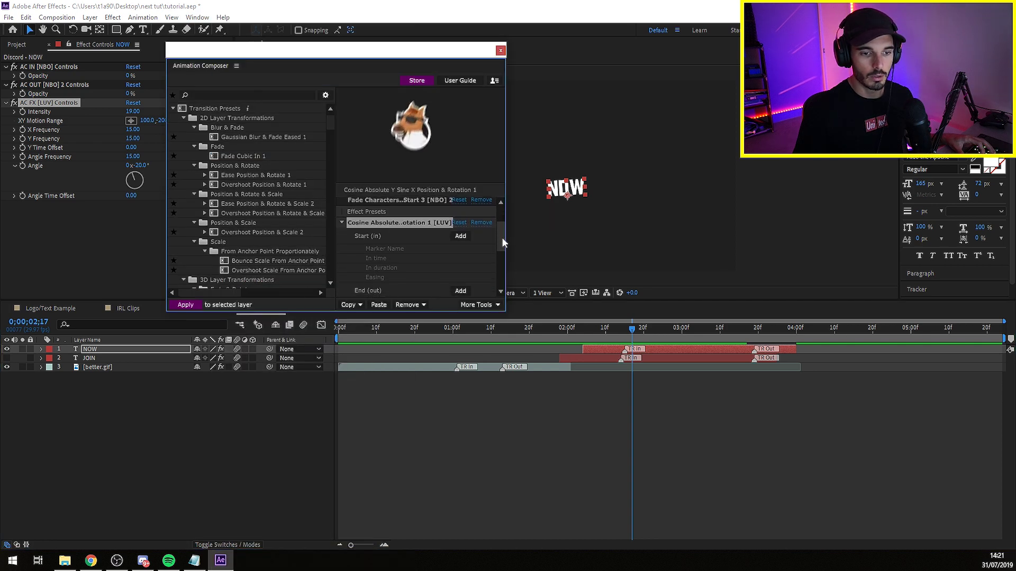
{"action": "scroll", "coordinate": [423, 259], "scroll_direction": "down", "scroll_amount": 2}
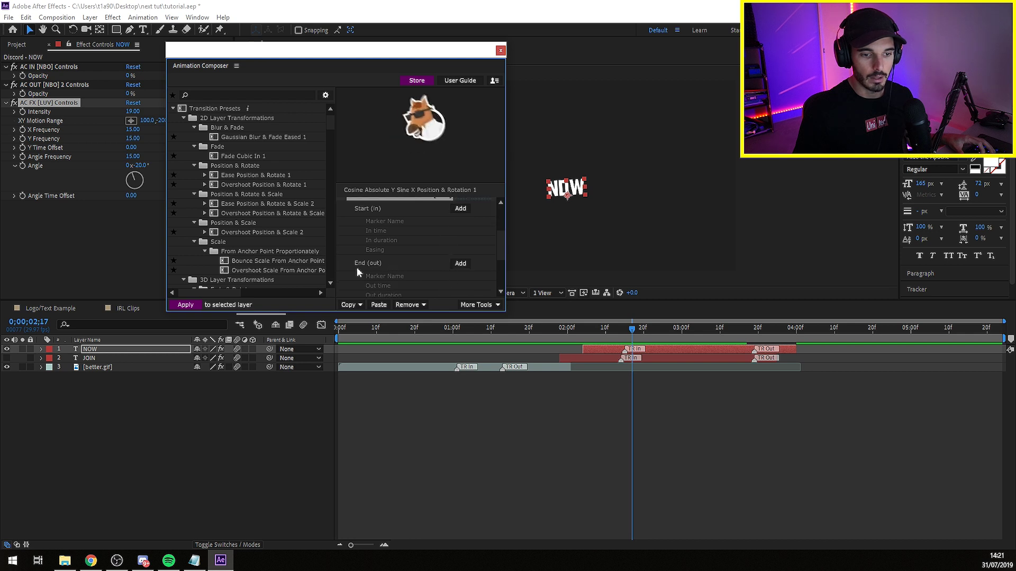
{"action": "left_click", "coordinate": [460, 263]}
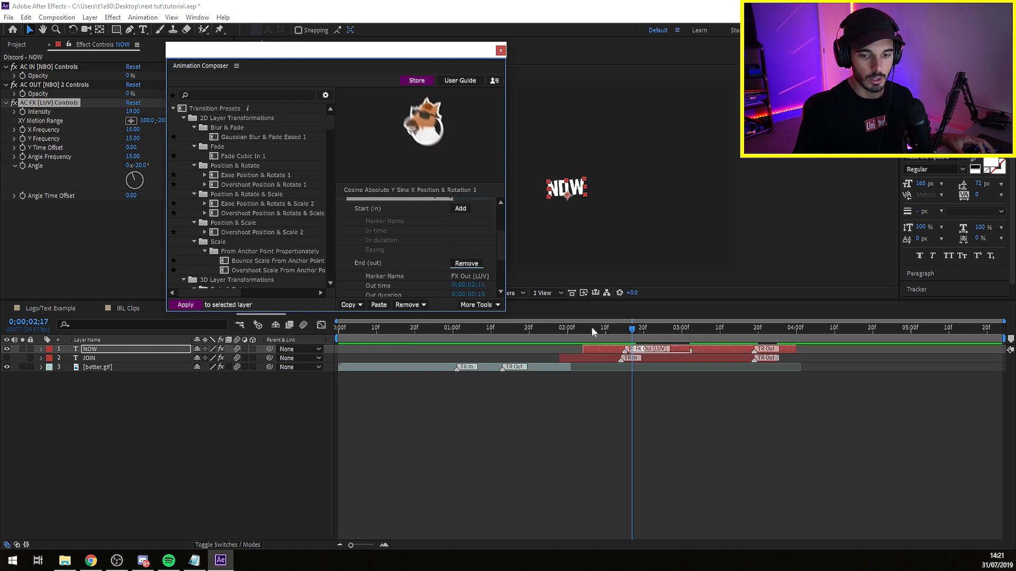
Step: Scrub around 2 seconds to preview the shortened shake on NOW
{"action": "left_click_drag", "start_coordinate": [613, 331], "coordinate": [692, 330]}
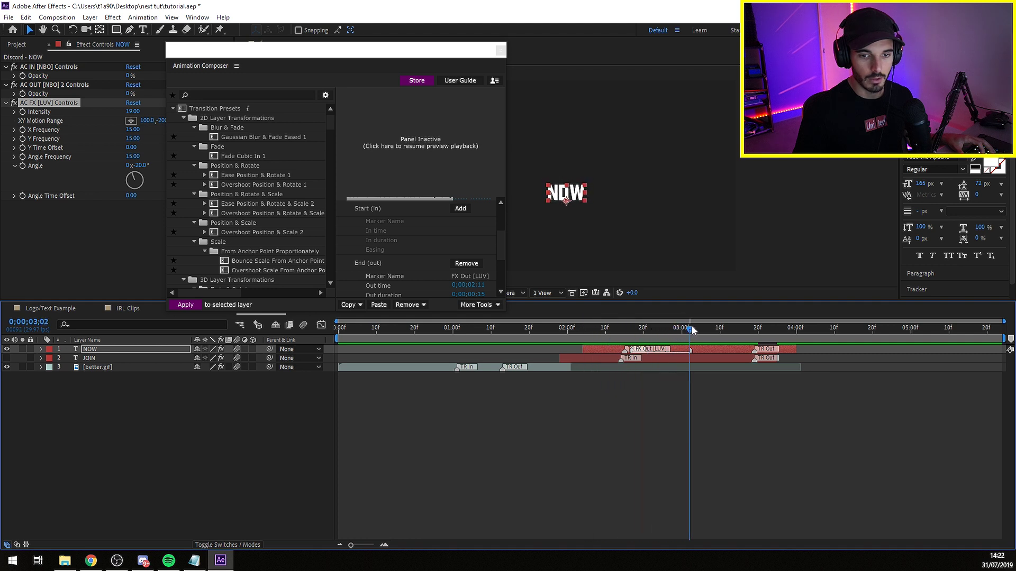
{"action": "key", "text": "space"}
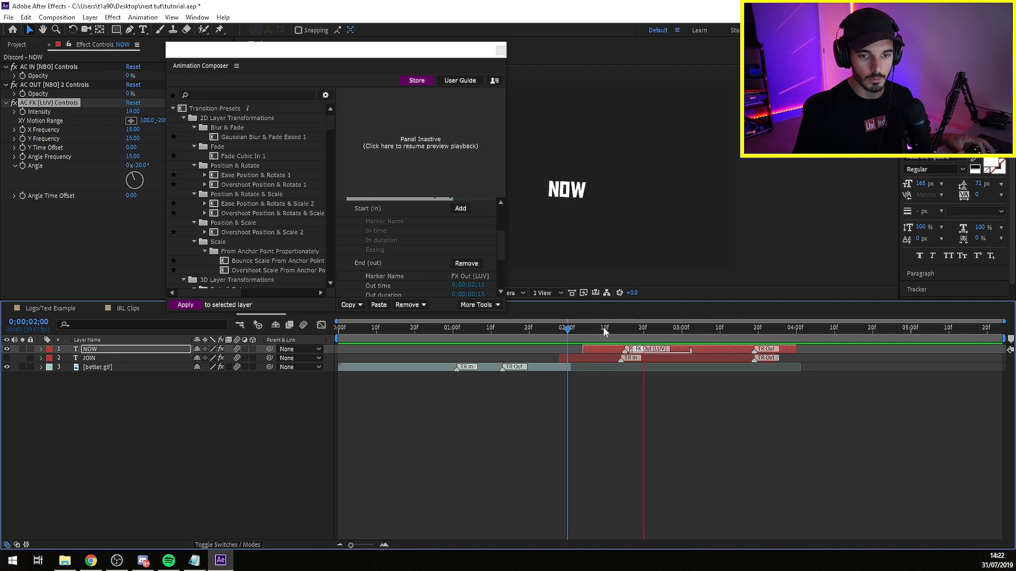
{"action": "left_click_drag", "start_coordinate": [605, 331], "coordinate": [660, 334]}
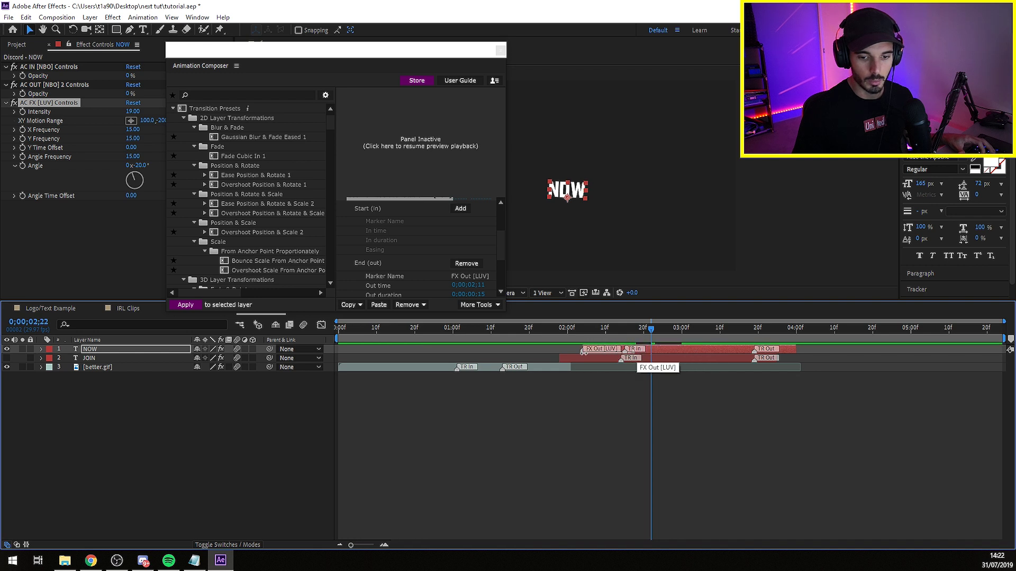
{"action": "mouse_move", "coordinate": [572, 331]}
{"action": "left_mouse_down"}
{"action": "mouse_move", "coordinate": [654, 337]}
{"action": "mouse_move", "coordinate": [518, 332]}
{"action": "left_mouse_up"}
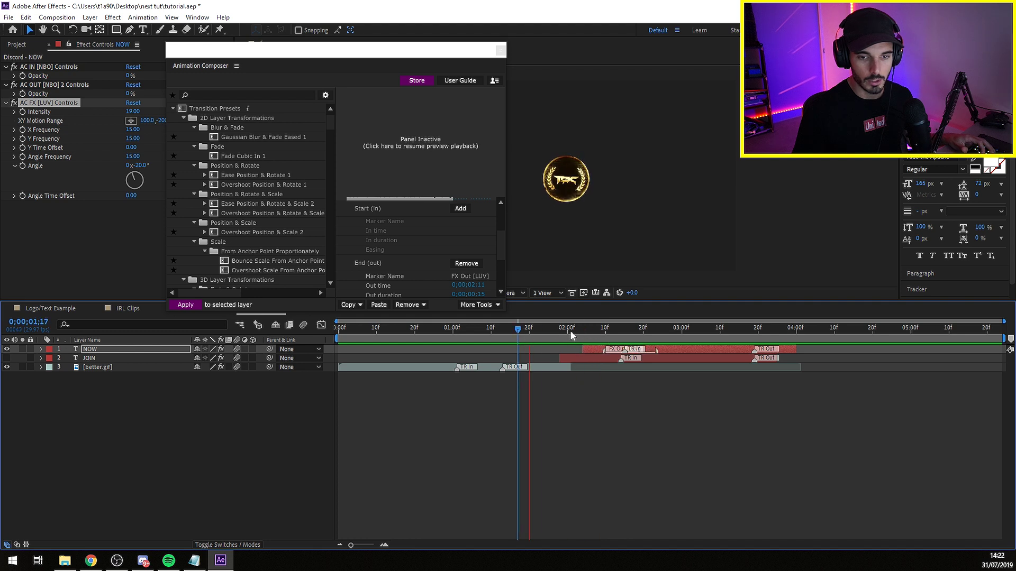
{"action": "left_click", "coordinate": [612, 332]}
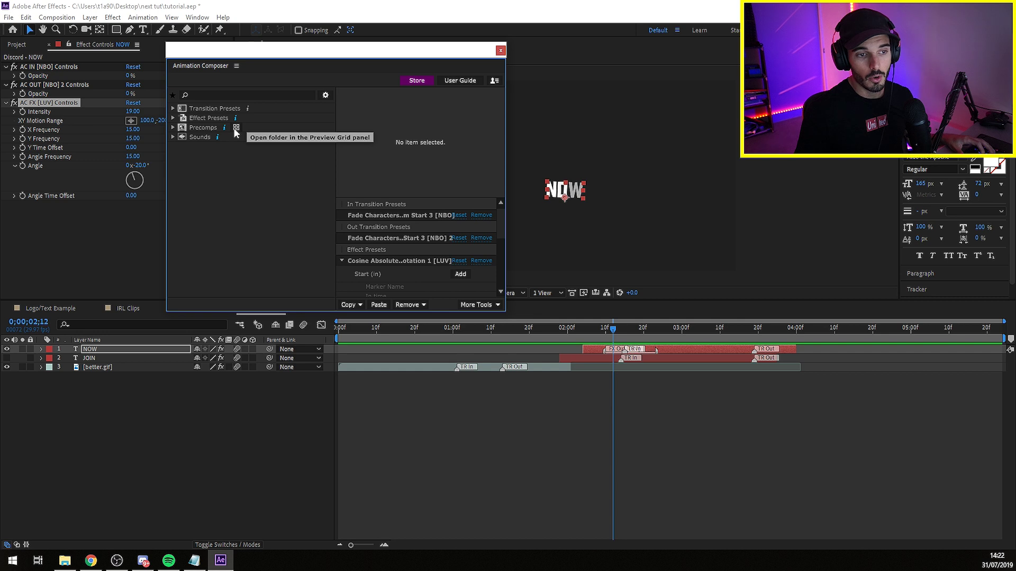
Step: Browse the Animation Composer precomp grid, then switch to the IRL Clips composition
{"action": "left_click", "coordinate": [236, 128]}
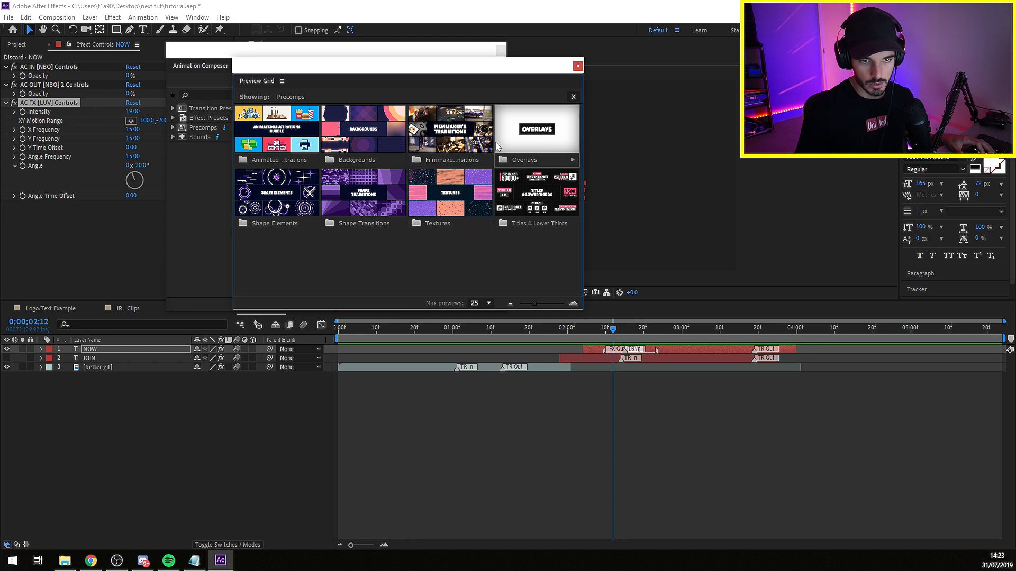
{"action": "left_click", "coordinate": [577, 66]}
{"action": "left_click", "coordinate": [500, 49]}
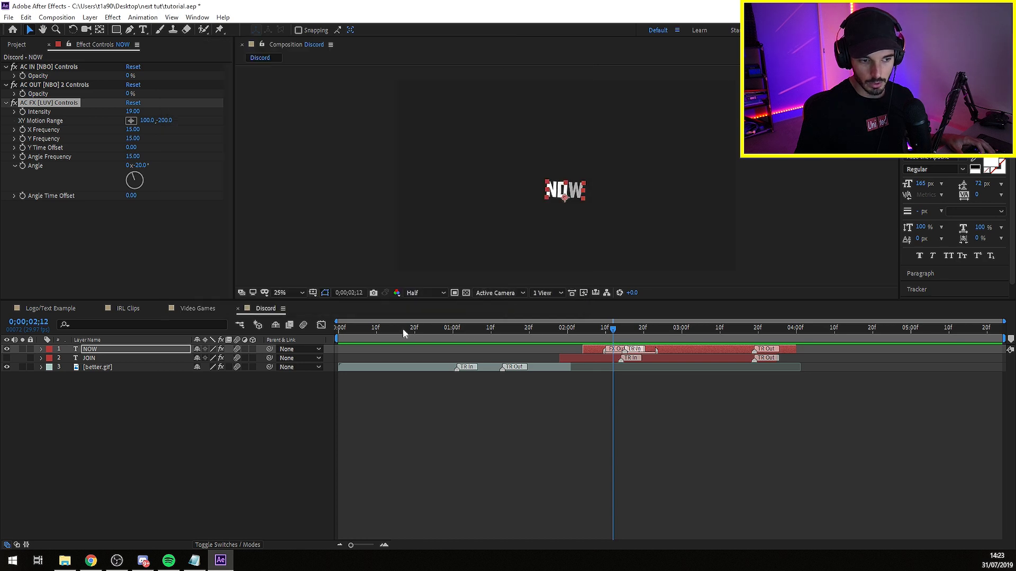
{"action": "left_click", "coordinate": [128, 309]}
Step: Add the Chromatic Aberration Zoom & Shake transition from Filmmaker's Transitions over the Clip 1/Clips 2 cut
{"action": "key", "text": "space"}
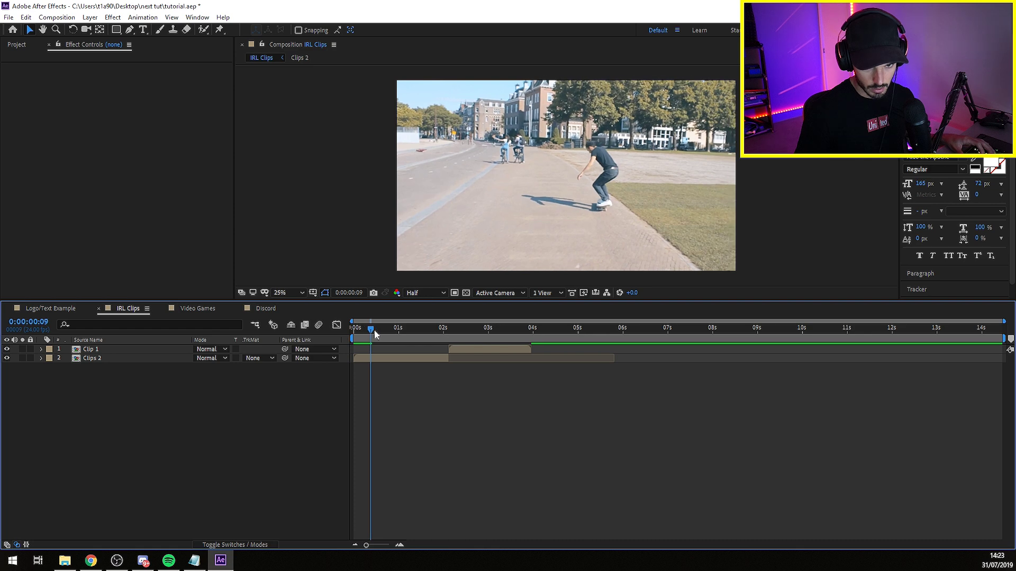
{"action": "left_click_drag", "start_coordinate": [408, 337], "coordinate": [452, 340]}
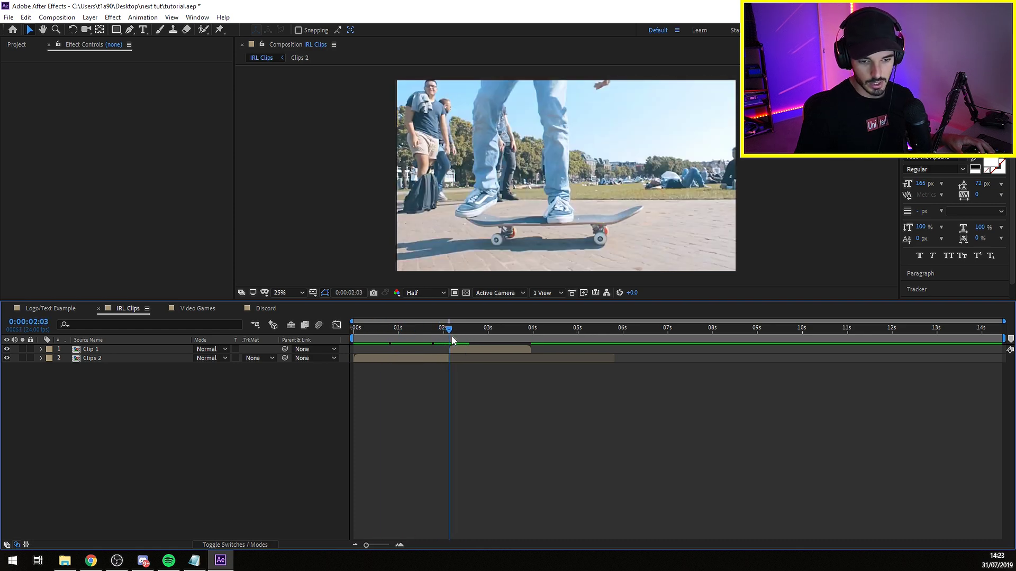
{"action": "left_click", "coordinate": [113, 18]}
{"action": "left_click", "coordinate": [247, 76]}
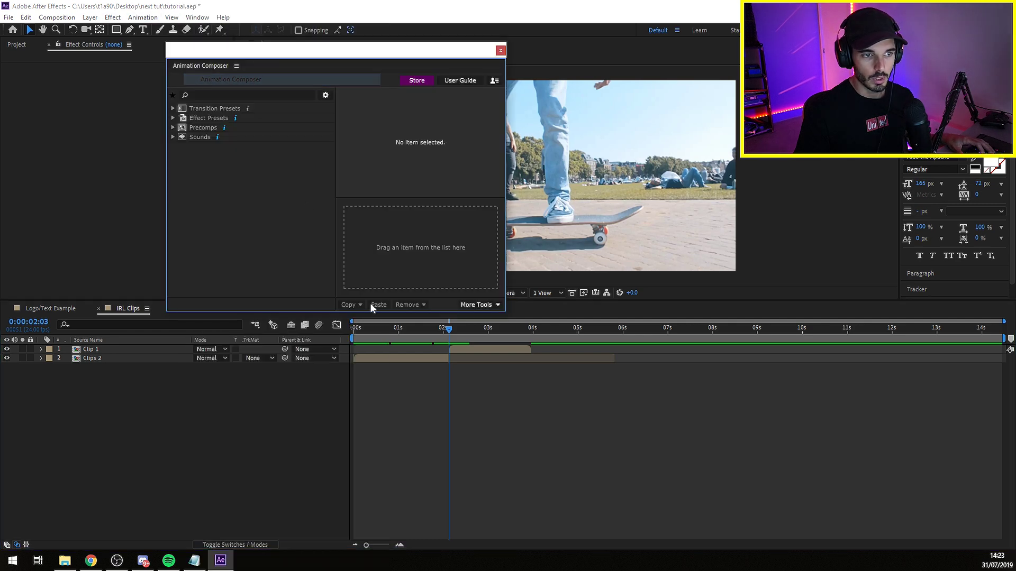
{"action": "left_click", "coordinate": [235, 129]}
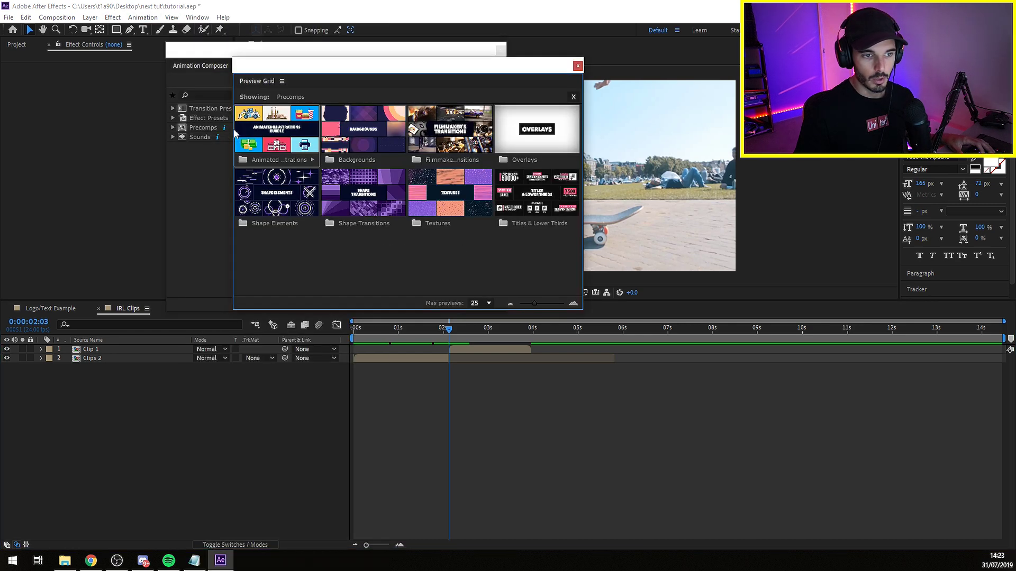
{"action": "left_click", "coordinate": [447, 144]}
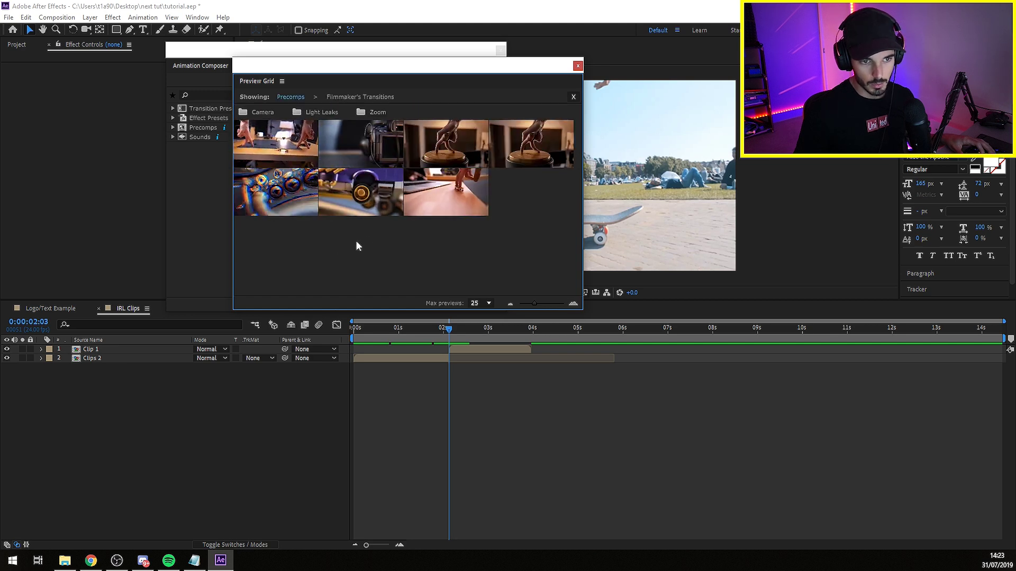
{"action": "left_click", "coordinate": [269, 189]}
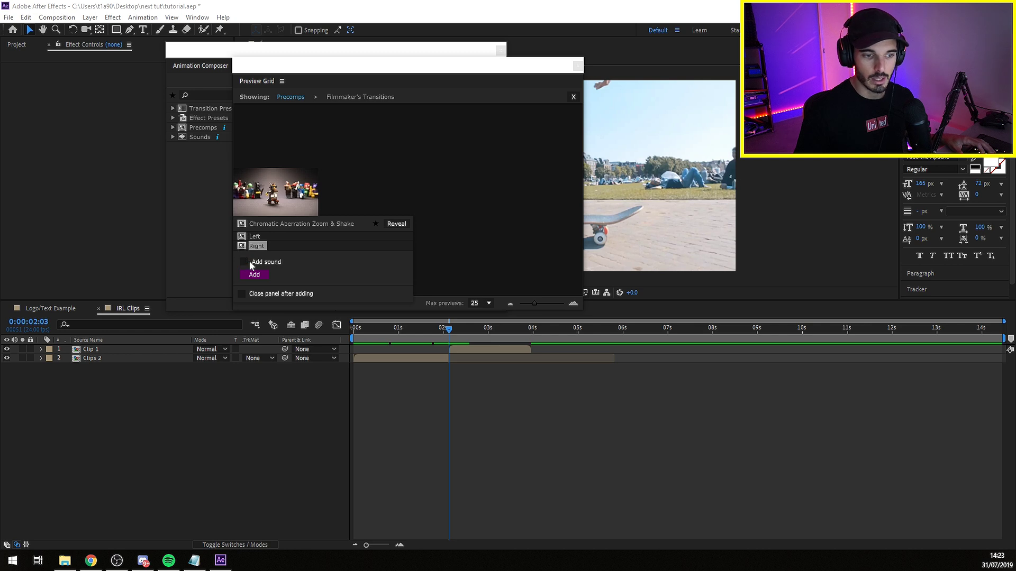
{"action": "left_click", "coordinate": [254, 274]}
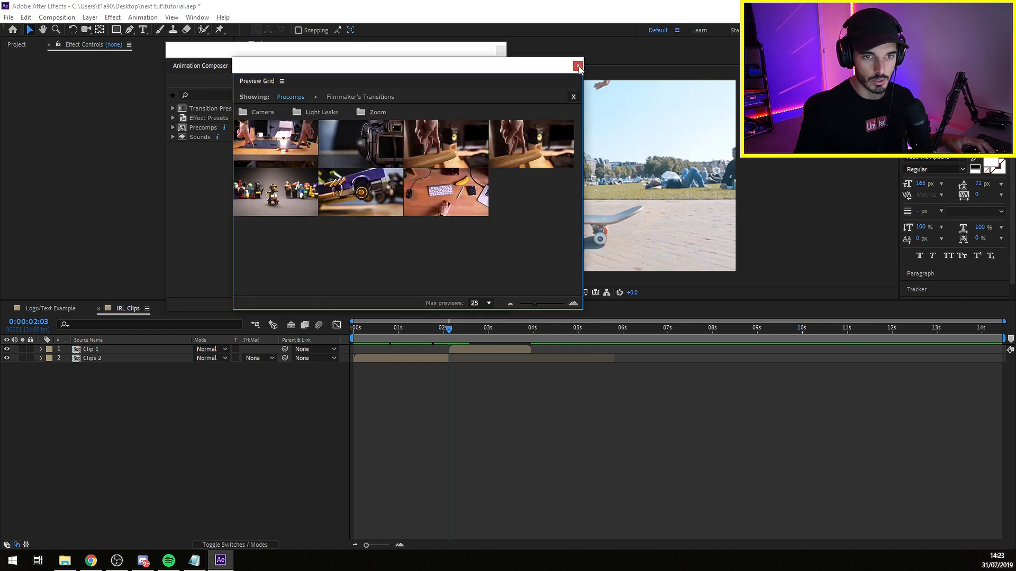
{"action": "left_click", "coordinate": [578, 66]}
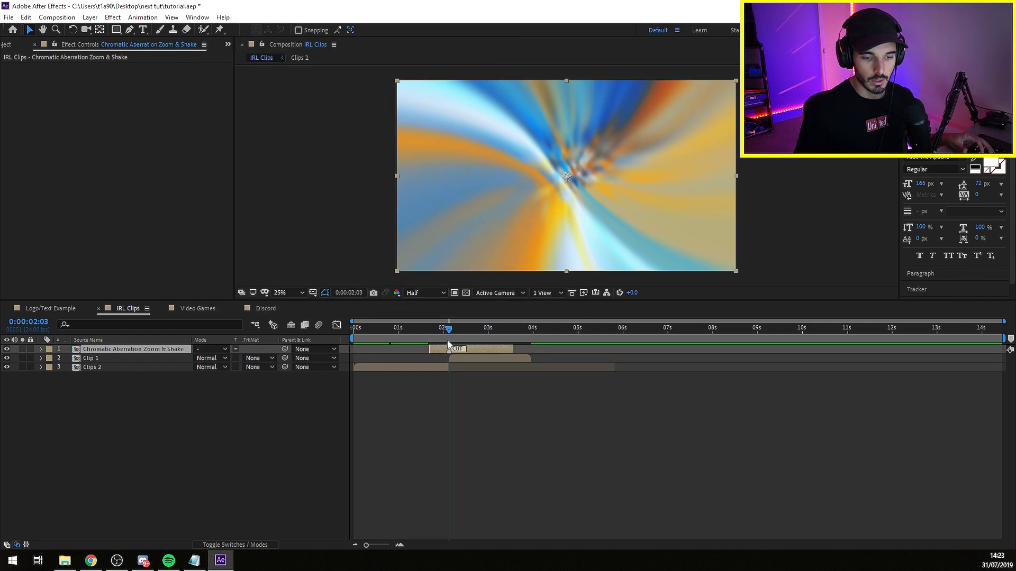
{"action": "left_click", "coordinate": [448, 345]}
Step: Set the preview resolution to Third and play the transition preview
{"action": "key", "text": "Page_Up"}
{"action": "key", "text": "Page_Up"}
{"action": "key", "text": "Page_Up"}
{"action": "key", "text": "Page_Up"}
{"action": "key", "text": "Page_Up"}
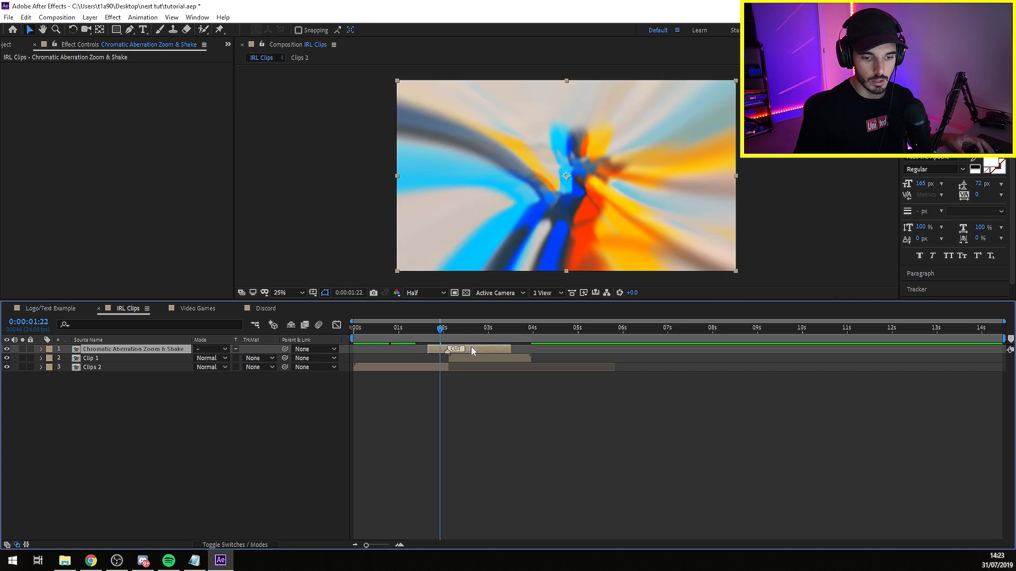
{"action": "scroll", "coordinate": [448, 364], "scroll_direction": "up", "scroll_amount": 4}
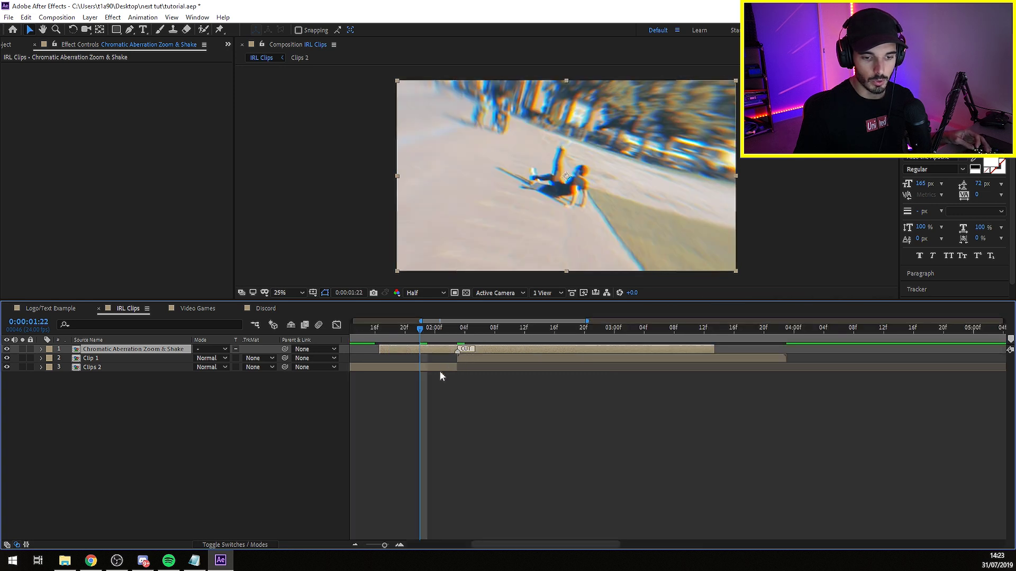
{"action": "left_click", "coordinate": [471, 358]}
{"action": "scroll", "coordinate": [451, 377], "scroll_direction": "down", "scroll_amount": 4}
{"action": "key", "text": "shift+Page_Up"}
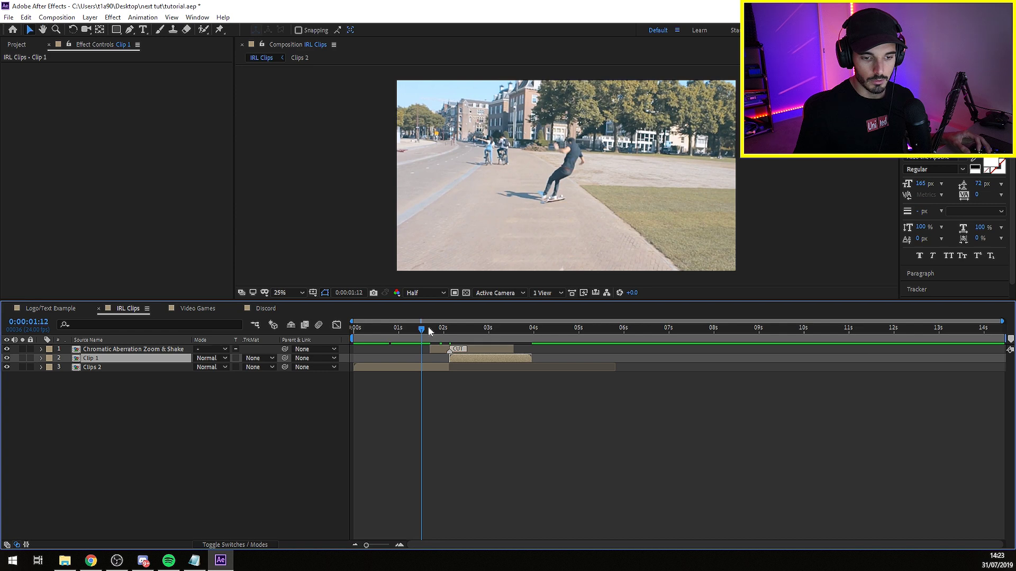
{"action": "left_click", "coordinate": [423, 293]}
{"action": "left_click", "coordinate": [432, 333]}
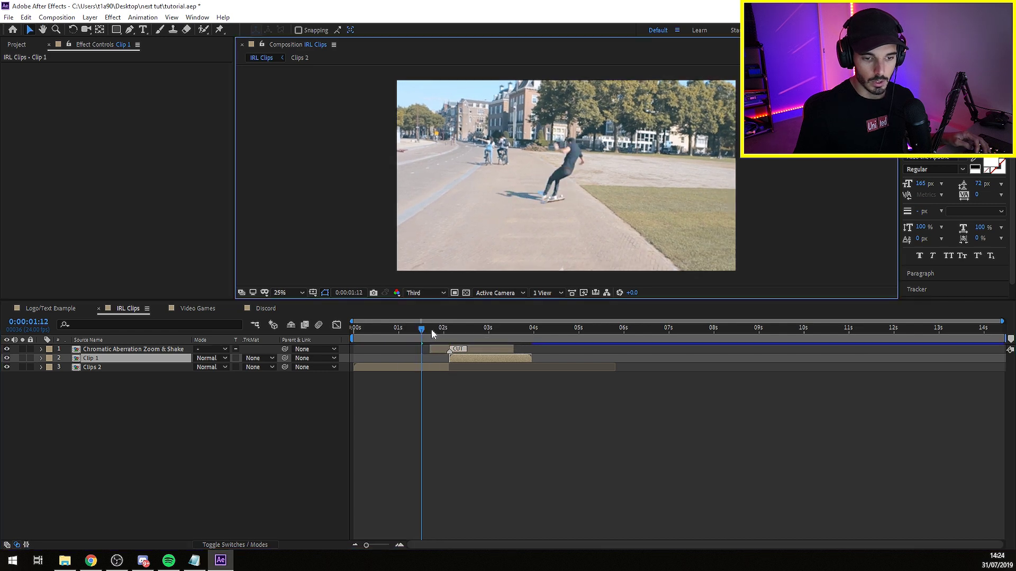
{"action": "key", "text": "space"}
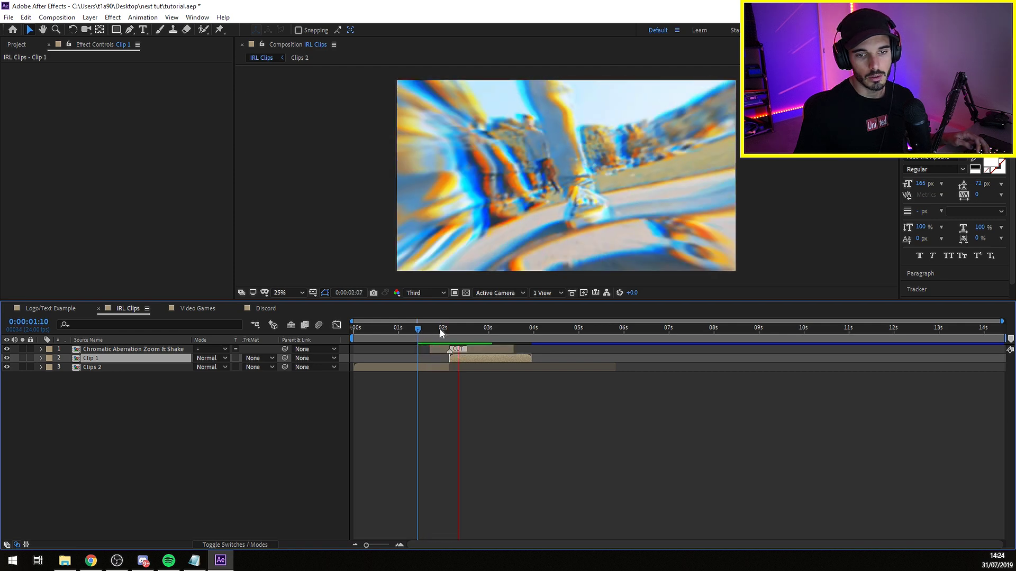
{"action": "key", "text": "space"}
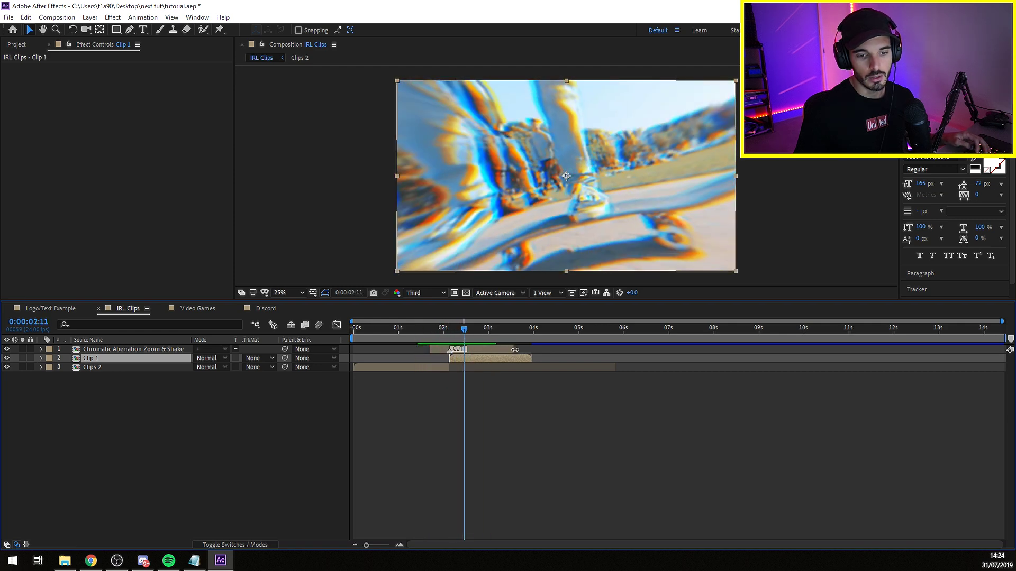
Step: Trim the transition layer's end earlier and re-preview from around 0:00:01:14
{"action": "left_click_drag", "start_coordinate": [515, 349], "coordinate": [480, 350]}
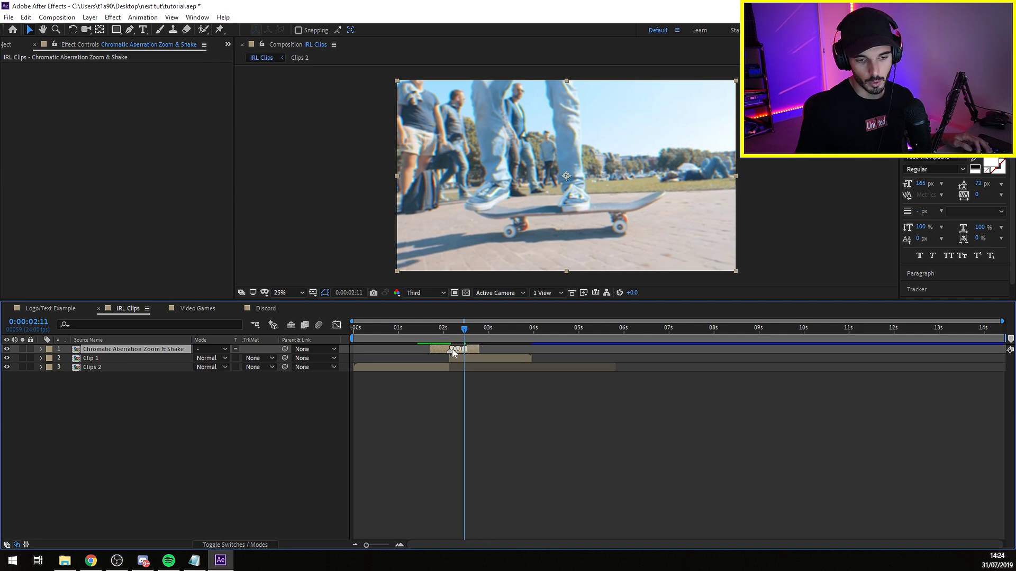
{"action": "key", "text": "Page_Up"}
{"action": "key", "text": "Page_Up"}
{"action": "key", "text": "Page_Up"}
{"action": "key", "text": "Page_Up"}
{"action": "key", "text": "Page_Up"}
{"action": "key", "text": "Page_Up"}
{"action": "key", "text": "Page_Up"}
{"action": "key", "text": "Page_Up"}
{"action": "key", "text": "Page_Up"}
{"action": "key", "text": "Page_Up"}
{"action": "key", "text": "Page_Up"}
{"action": "key", "text": "Page_Up"}
{"action": "key", "text": "Page_Up"}
{"action": "key", "text": "Page_Up"}
{"action": "key", "text": "Page_Up"}
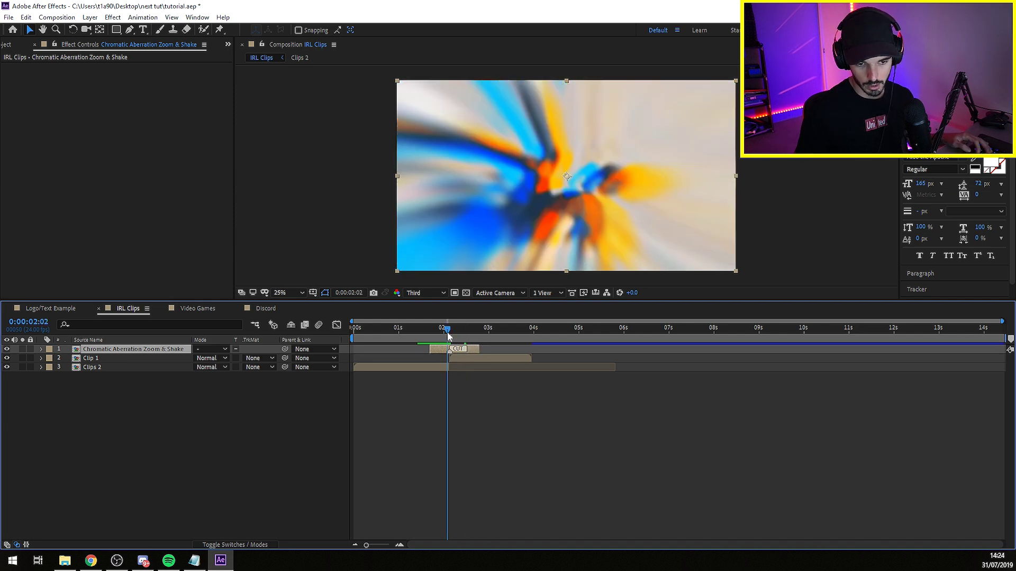
{"action": "key", "text": "Page_Up"}
{"action": "key", "text": "Page_Up"}
{"action": "key", "text": "Page_Up"}
{"action": "key", "text": "Page_Up"}
{"action": "key", "text": "Page_Up"}
{"action": "key", "text": "Page_Up"}
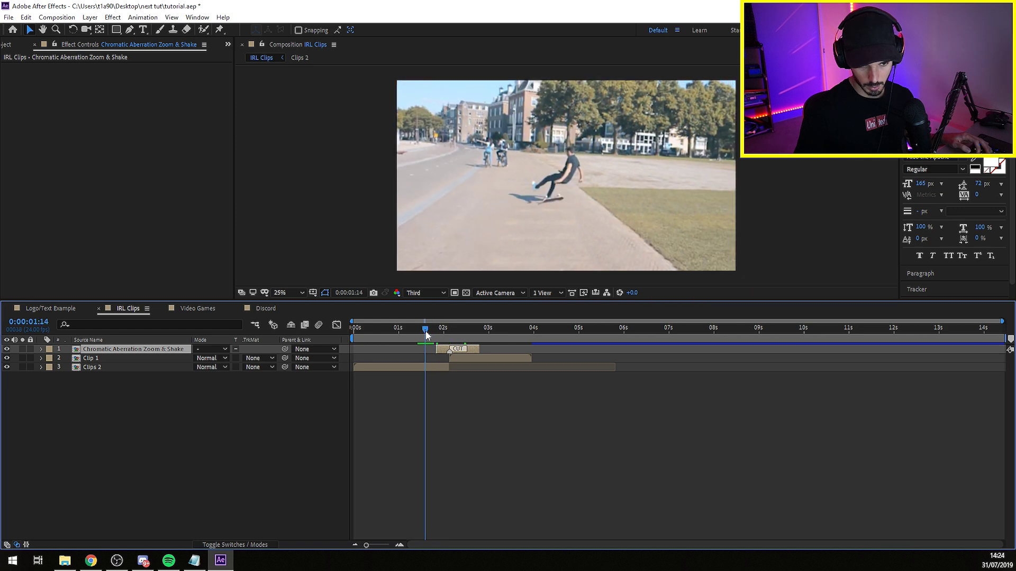
{"action": "key", "text": "Page_Up"}
{"action": "key", "text": "space"}
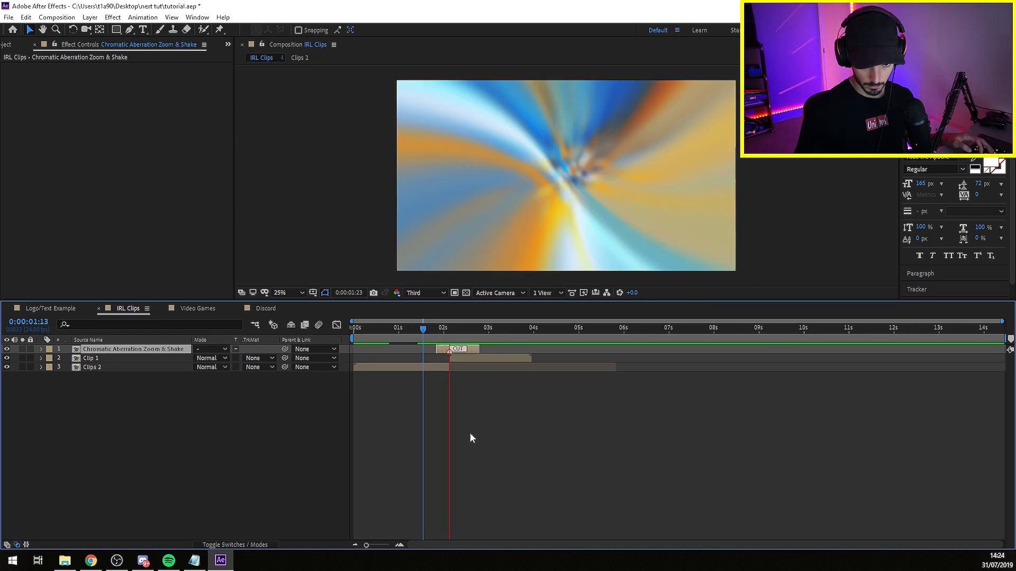
{"action": "left_click", "coordinate": [429, 329]}
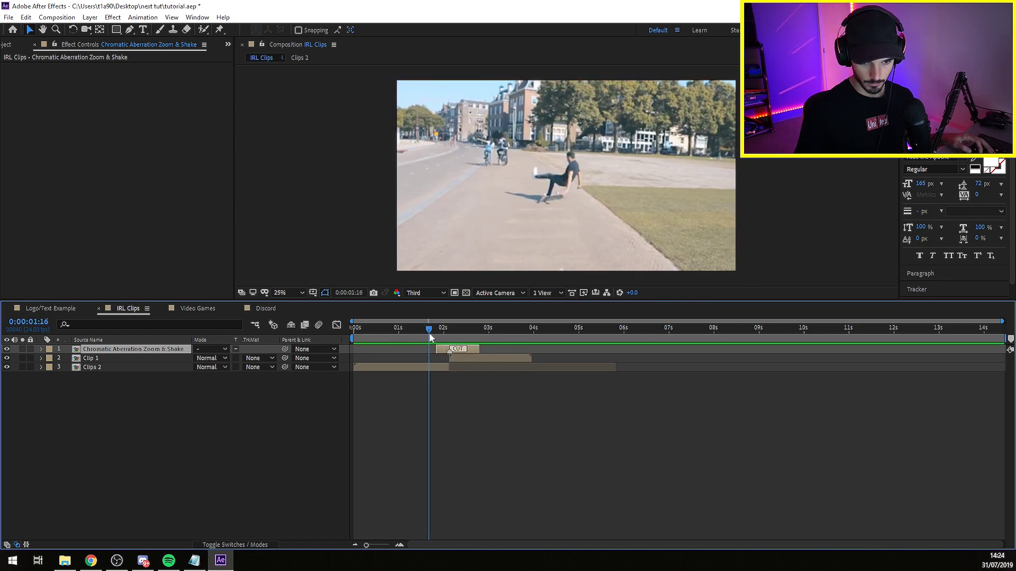
{"action": "key", "text": "space"}
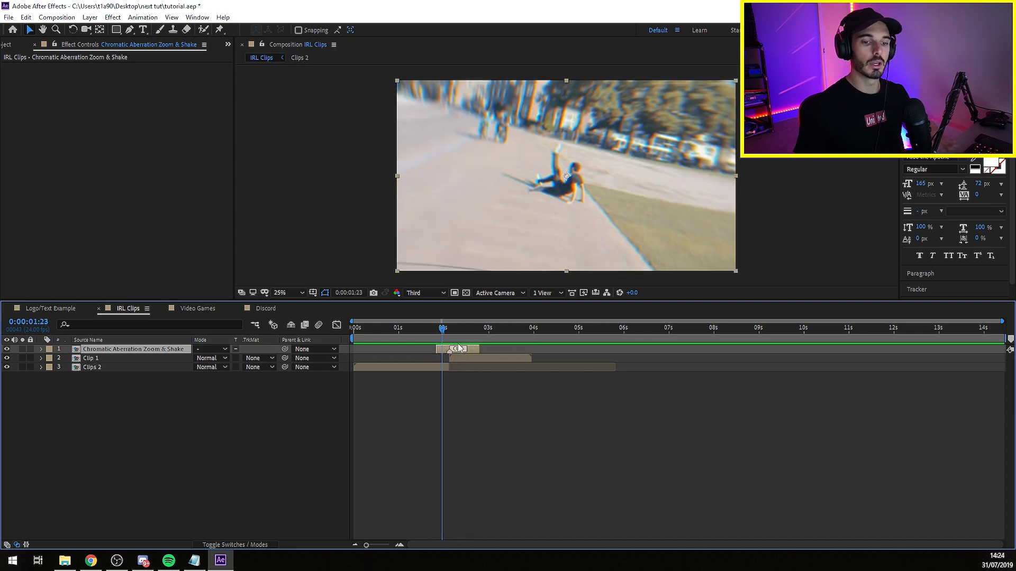
{"action": "left_click_drag", "start_coordinate": [432, 331], "coordinate": [431, 328]}
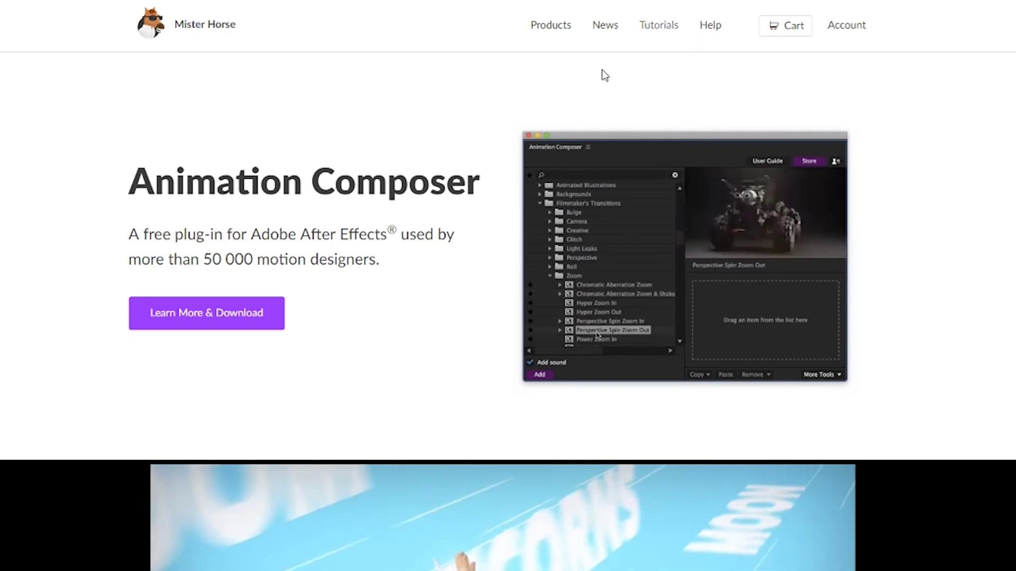
Step: Look through the Filmmaker's Transitions product page on the Mister Horse website
{"action": "left_click", "coordinate": [551, 26]}
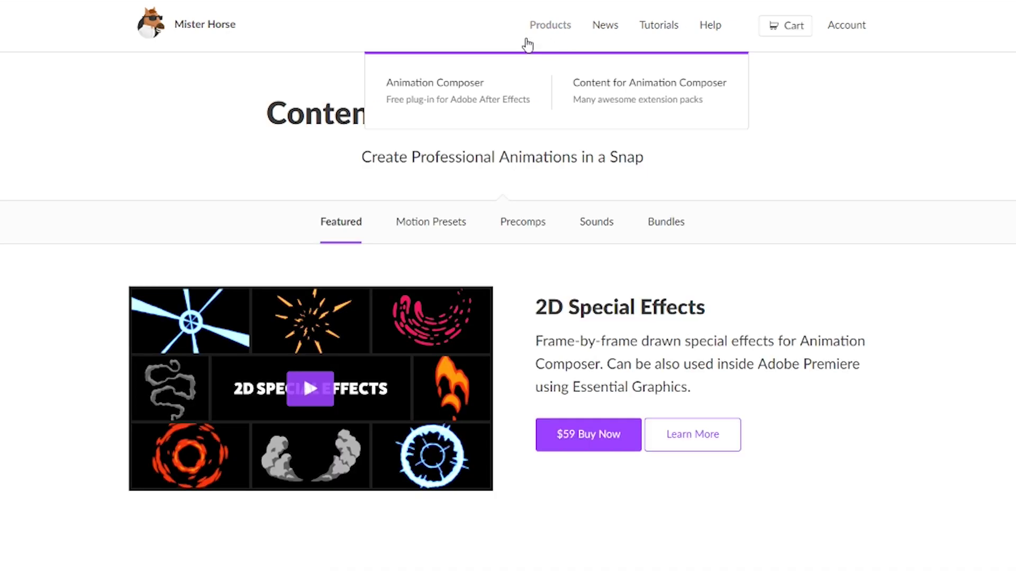
{"action": "scroll", "coordinate": [95, 241], "scroll_direction": "down", "scroll_amount": 10}
{"action": "scroll", "coordinate": [96, 241], "scroll_direction": "up", "scroll_amount": 1}
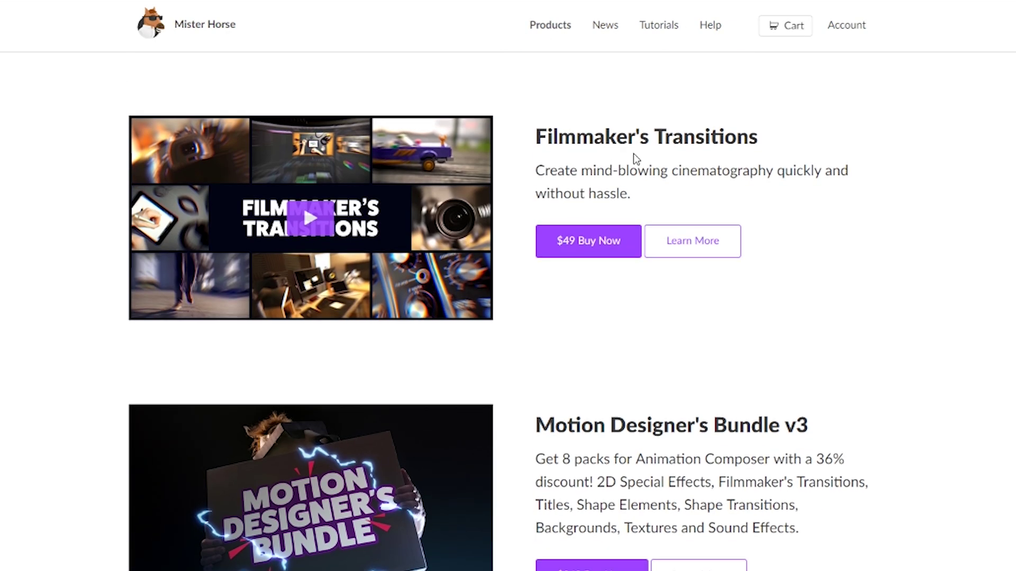
{"action": "left_click", "coordinate": [589, 144]}
{"action": "scroll", "coordinate": [82, 382], "scroll_direction": "down", "scroll_amount": 10}
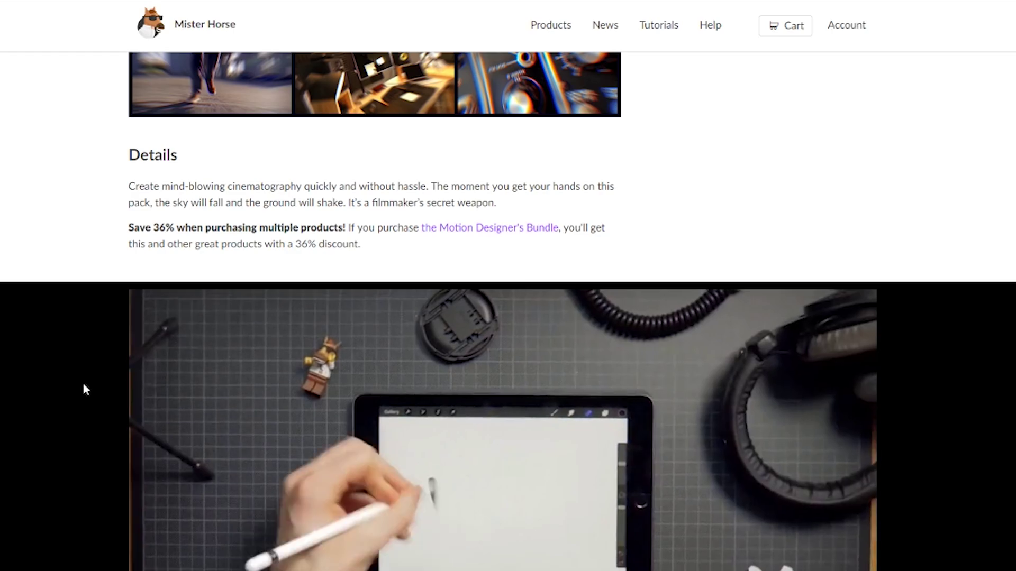
{"action": "scroll", "coordinate": [78, 382], "scroll_direction": "down", "scroll_amount": 10}
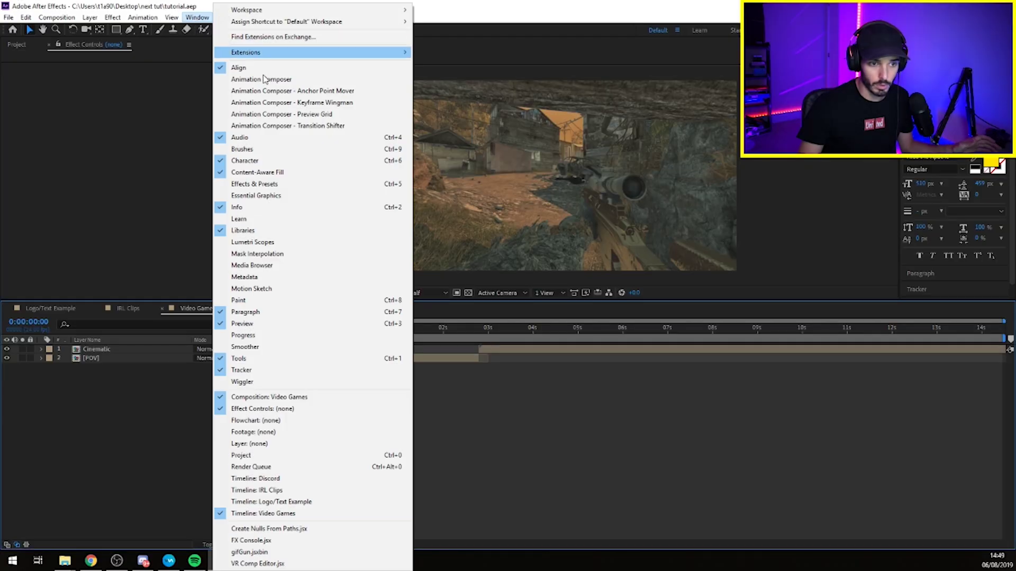
Step: Add a Camera Move Quick transition from Filmmaker's Transitions with direction set to Left
{"action": "left_click", "coordinate": [267, 80]}
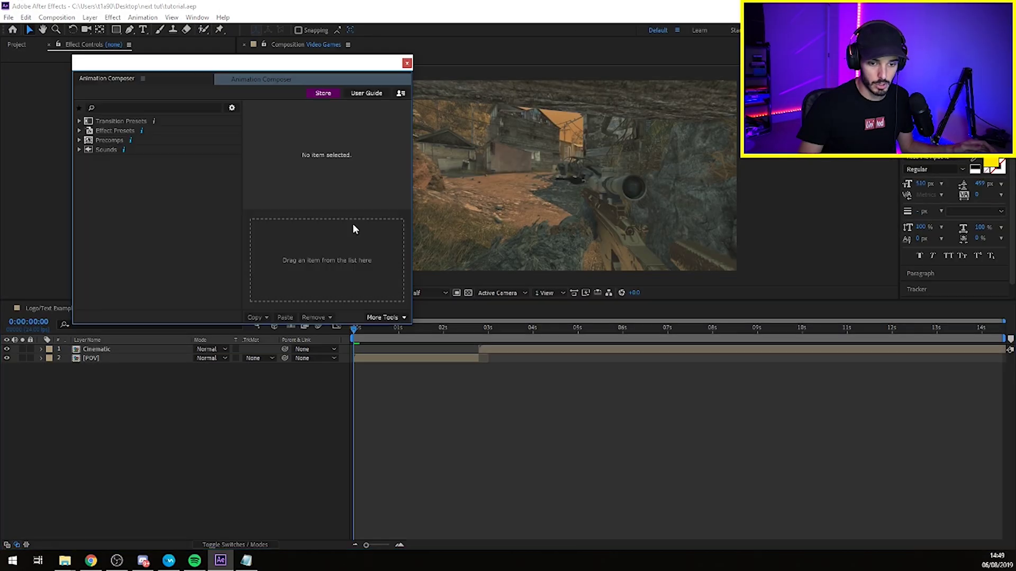
{"action": "double_click", "coordinate": [146, 140]}
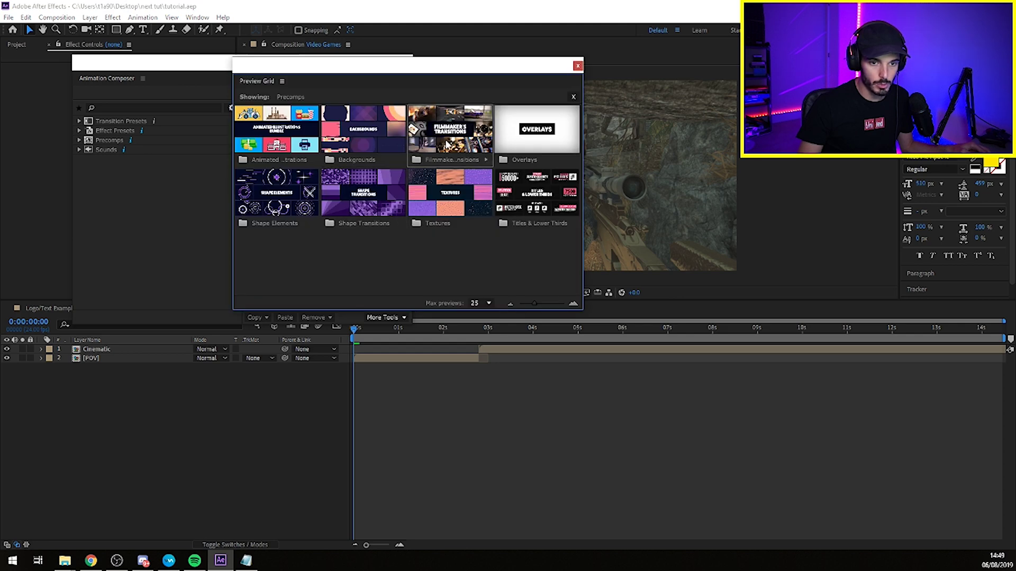
{"action": "left_click", "coordinate": [442, 145]}
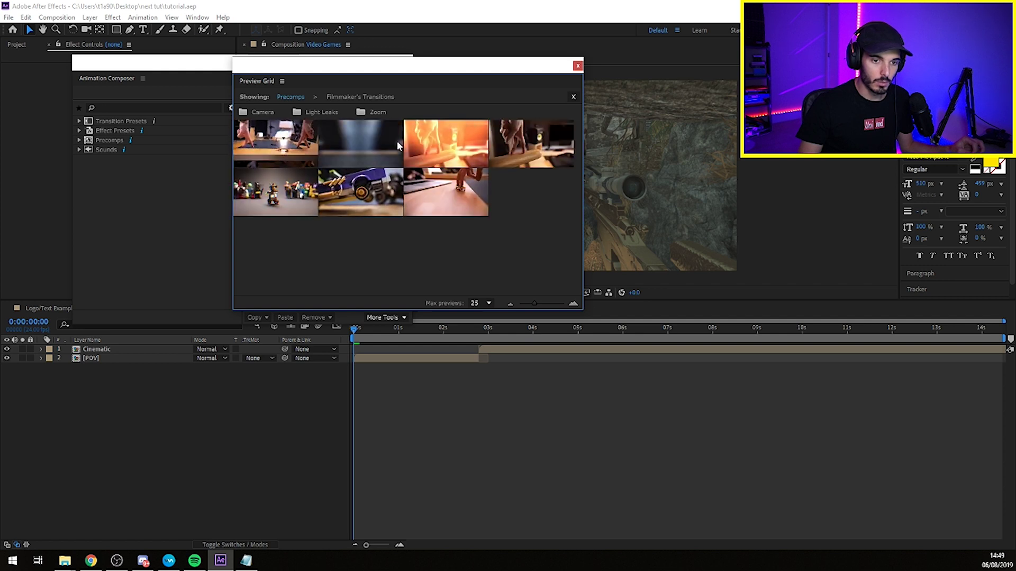
{"action": "left_click", "coordinate": [377, 144]}
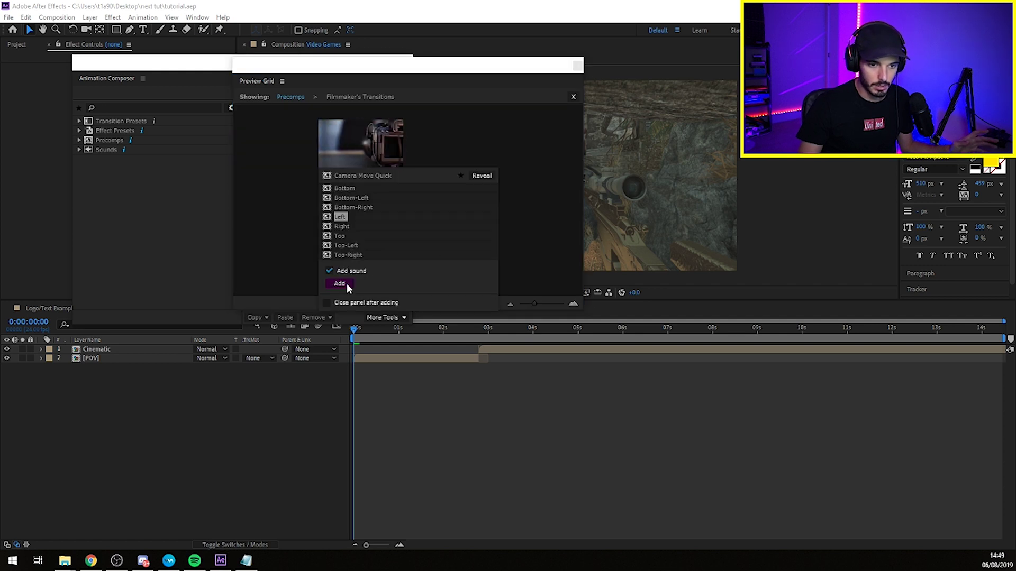
{"action": "left_click", "coordinate": [340, 228]}
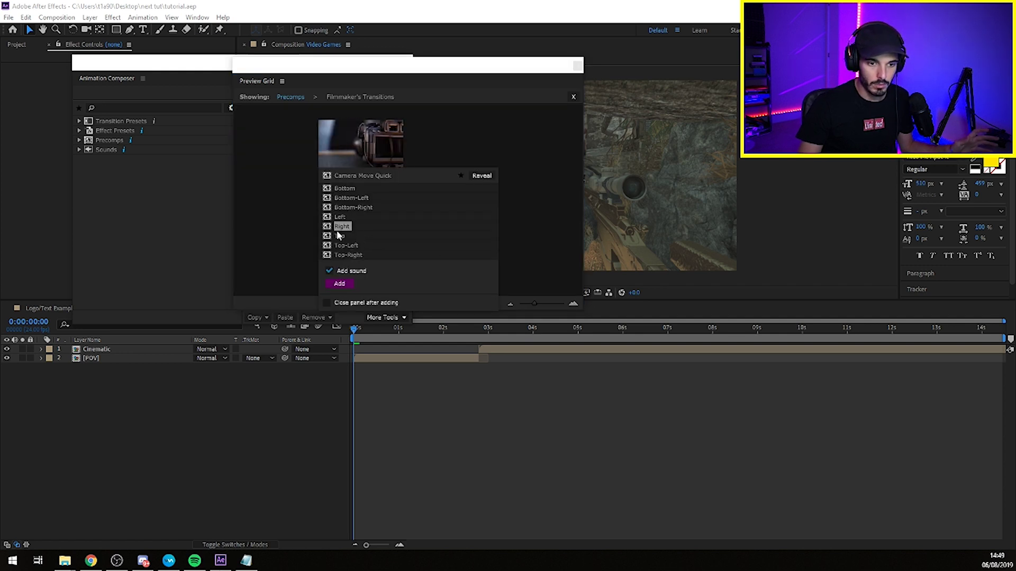
{"action": "left_click", "coordinate": [341, 217]}
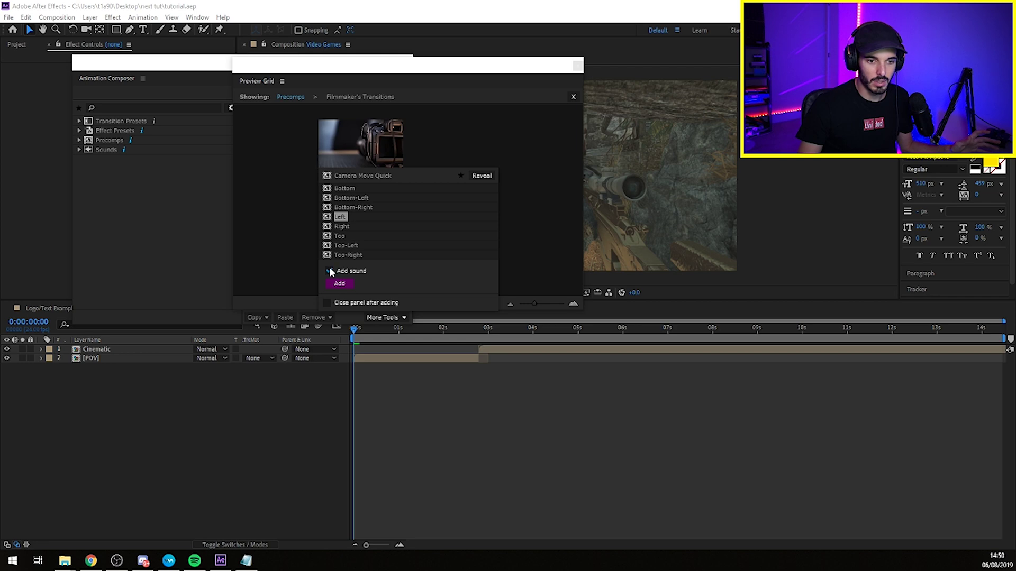
{"action": "left_click", "coordinate": [344, 285]}
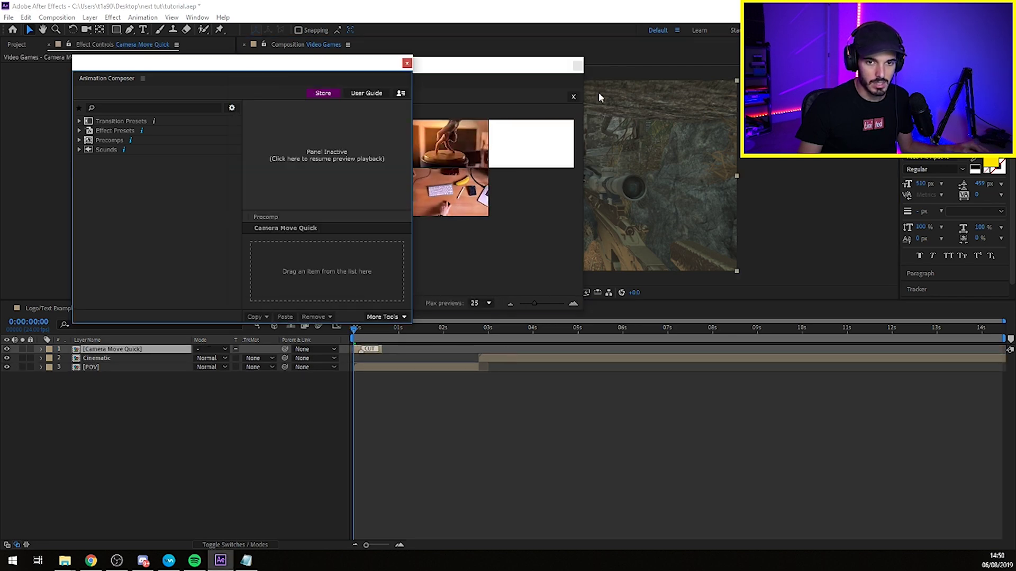
Step: Preview the Camera Move Quick transition around 0:00:02:06–0:00:02:19
{"action": "left_click", "coordinate": [576, 66]}
{"action": "left_click", "coordinate": [407, 64]}
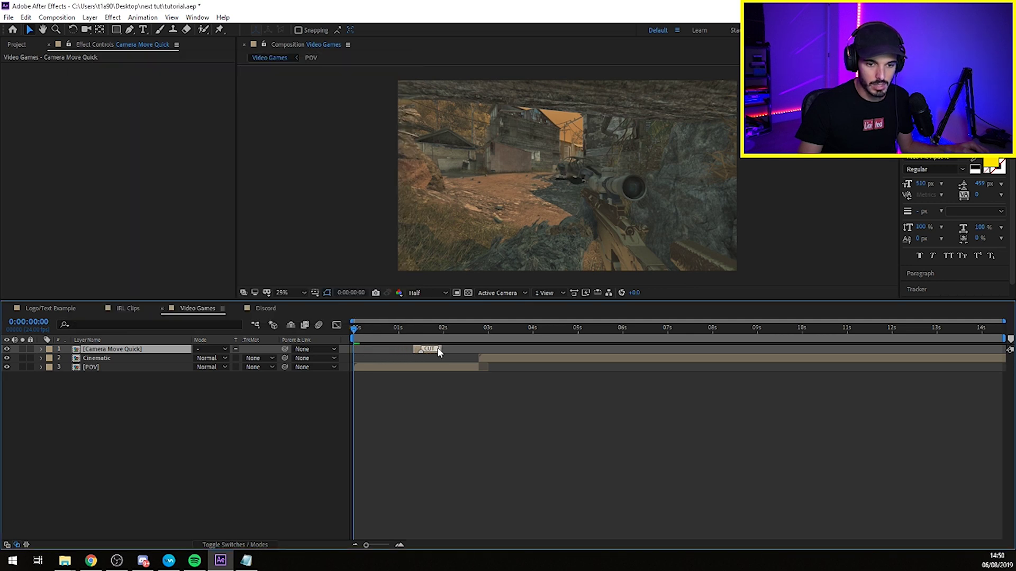
{"action": "left_click", "coordinate": [477, 335]}
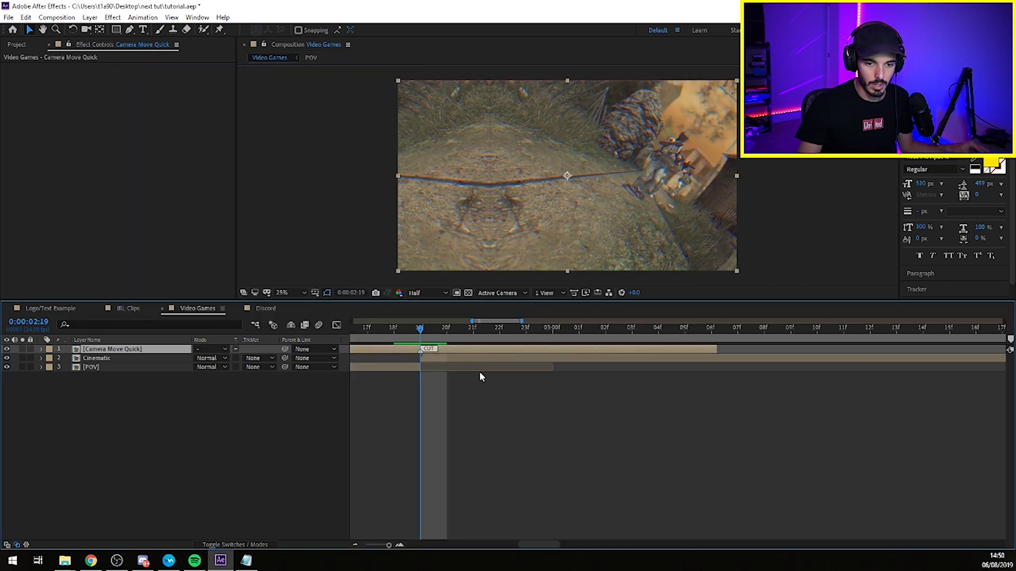
{"action": "mouse_move", "coordinate": [473, 333]}
{"action": "left_mouse_down"}
{"action": "mouse_move", "coordinate": [462, 333]}
{"action": "mouse_move", "coordinate": [511, 331]}
{"action": "mouse_move", "coordinate": [467, 332]}
{"action": "left_mouse_up"}
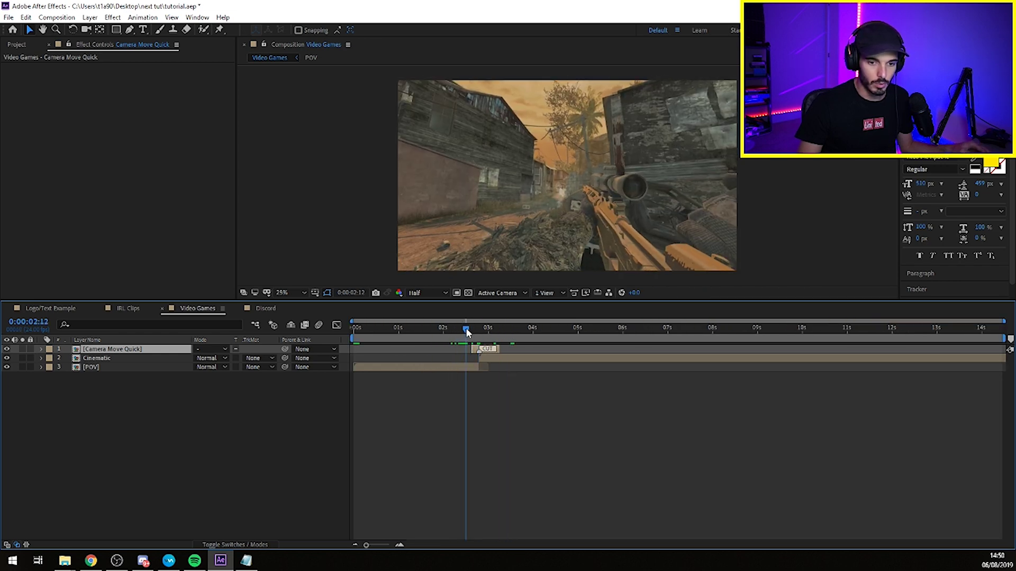
{"action": "key", "text": "space"}
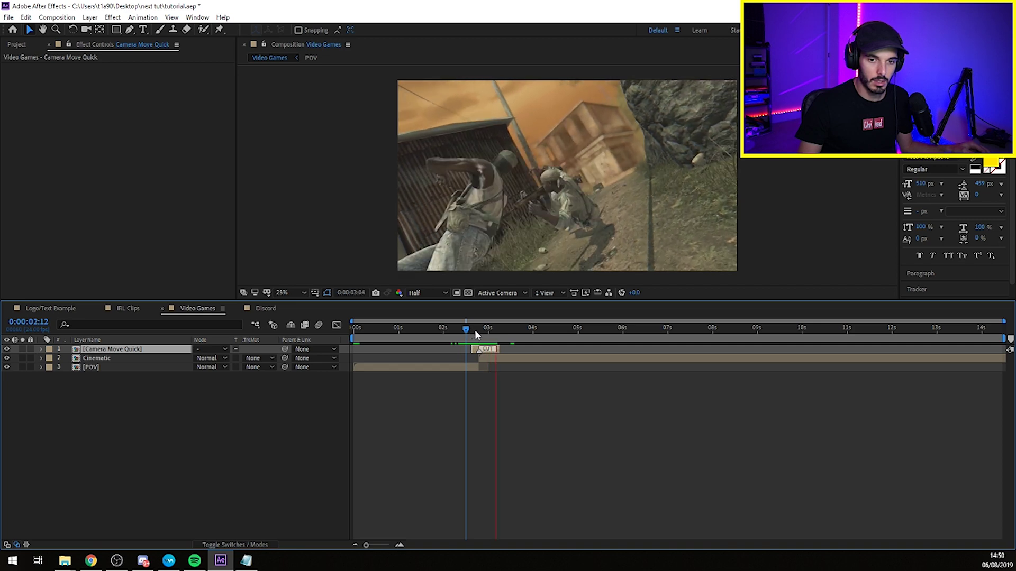
{"action": "key", "text": "space"}
{"action": "key", "text": "space"}
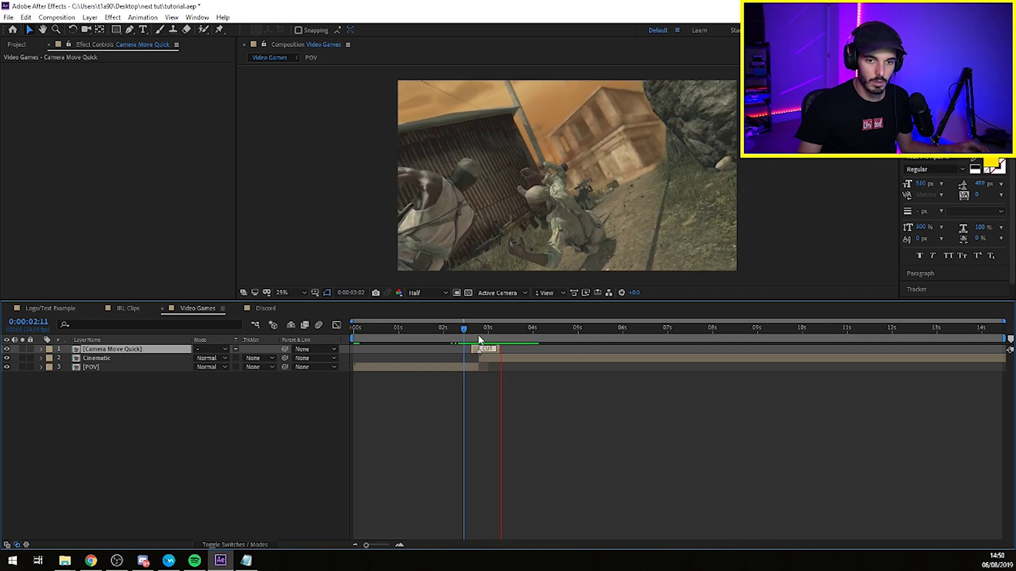
{"action": "left_click", "coordinate": [454, 328]}
{"action": "key", "text": "space"}
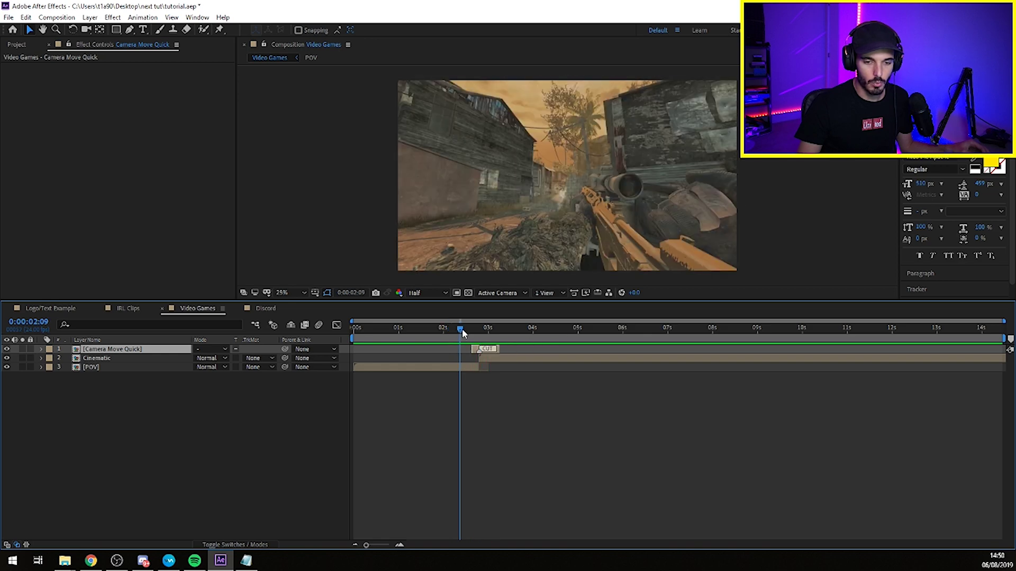
{"action": "scroll", "coordinate": [462, 329], "scroll_direction": "up", "scroll_amount": 3}
{"action": "key", "text": "space"}
Step: Trim the Camera Move Quick layer's end to 0:00:03:00 and preview the cut
{"action": "left_click", "coordinate": [527, 328]}
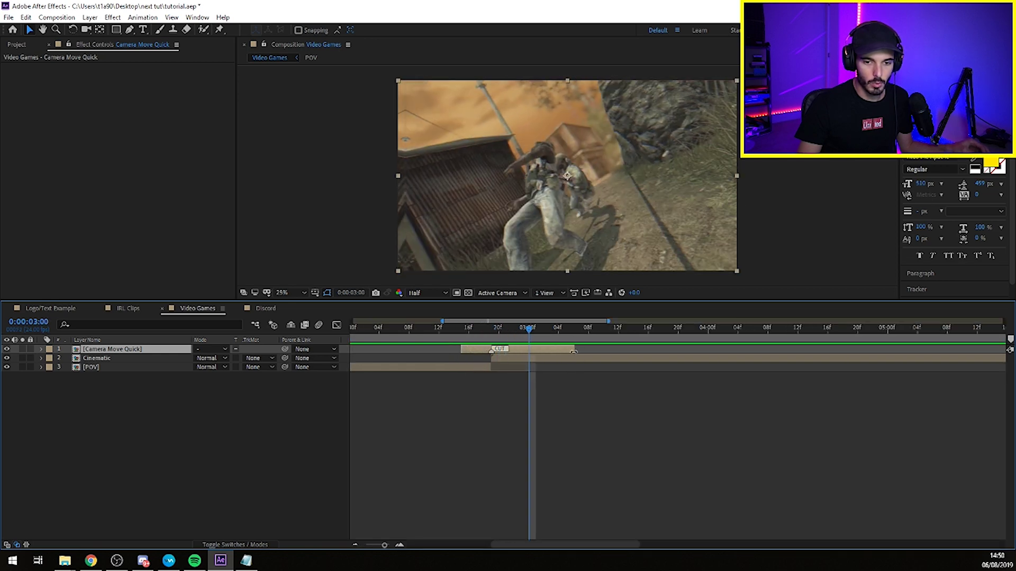
{"action": "left_click_drag", "start_coordinate": [572, 347], "coordinate": [541, 349]}
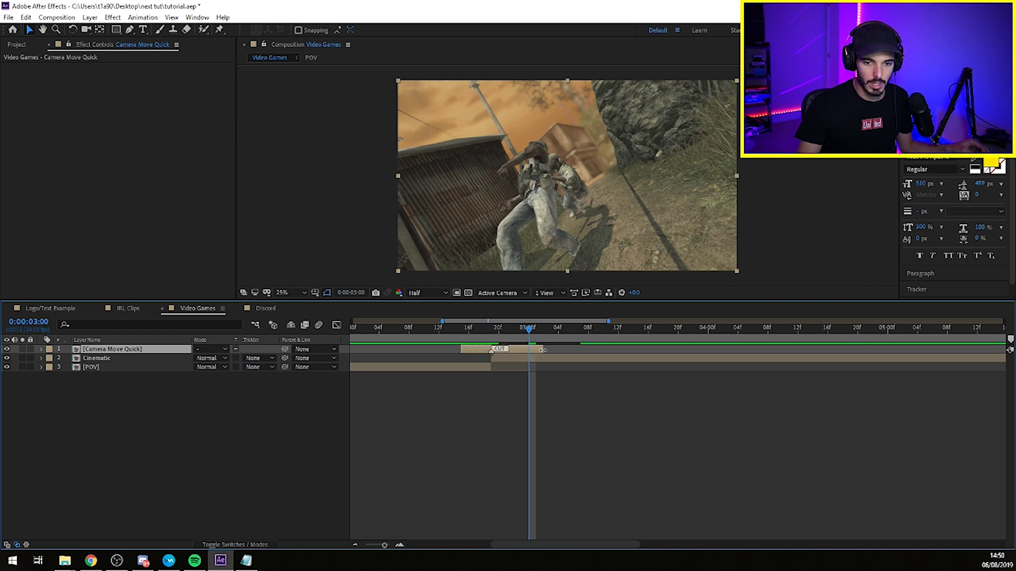
{"action": "left_click_drag", "start_coordinate": [542, 349], "coordinate": [536, 349]}
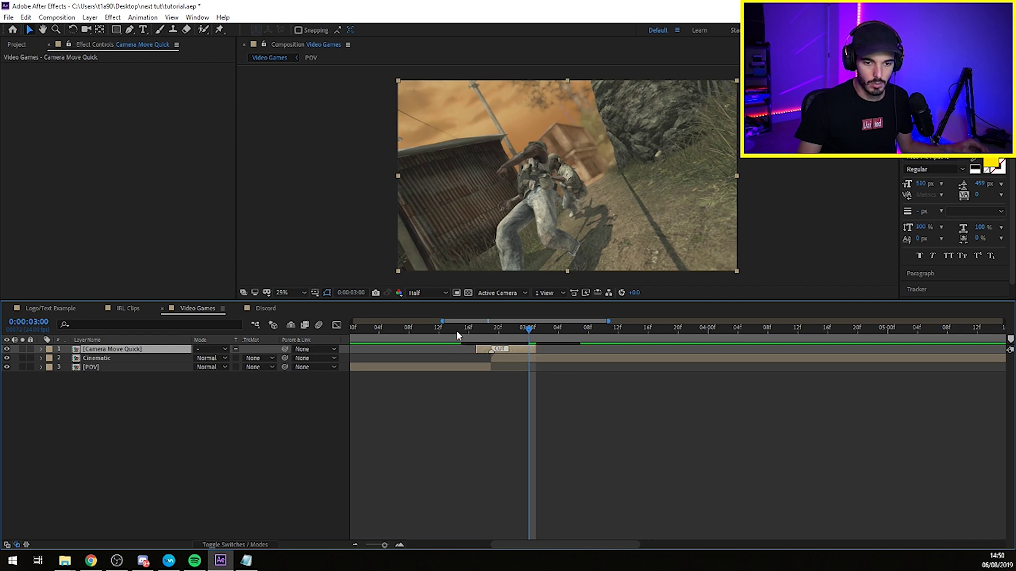
{"action": "key", "text": "space"}
{"action": "left_click", "coordinate": [423, 328]}
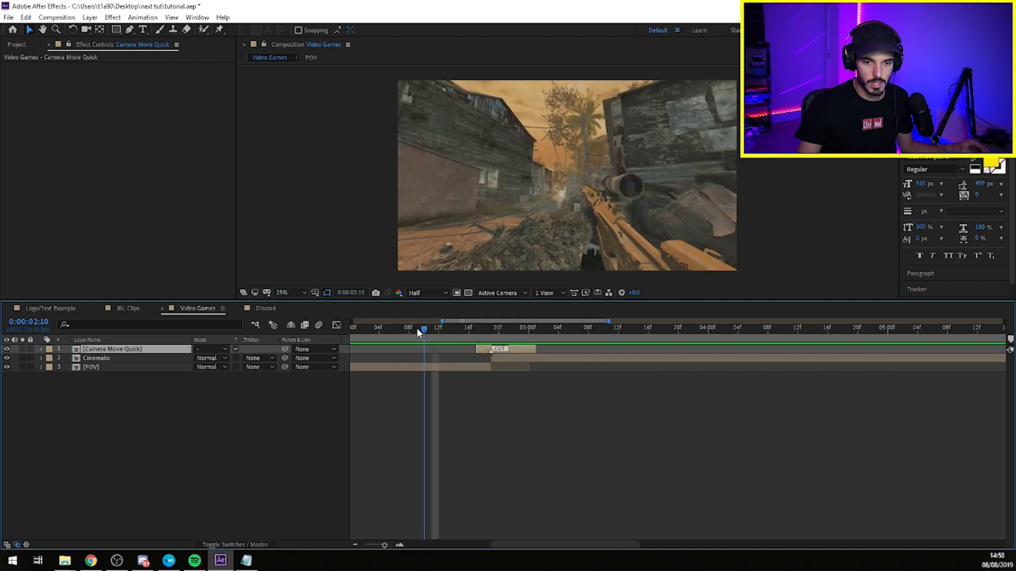
{"action": "left_click_drag", "start_coordinate": [417, 328], "coordinate": [492, 328]}
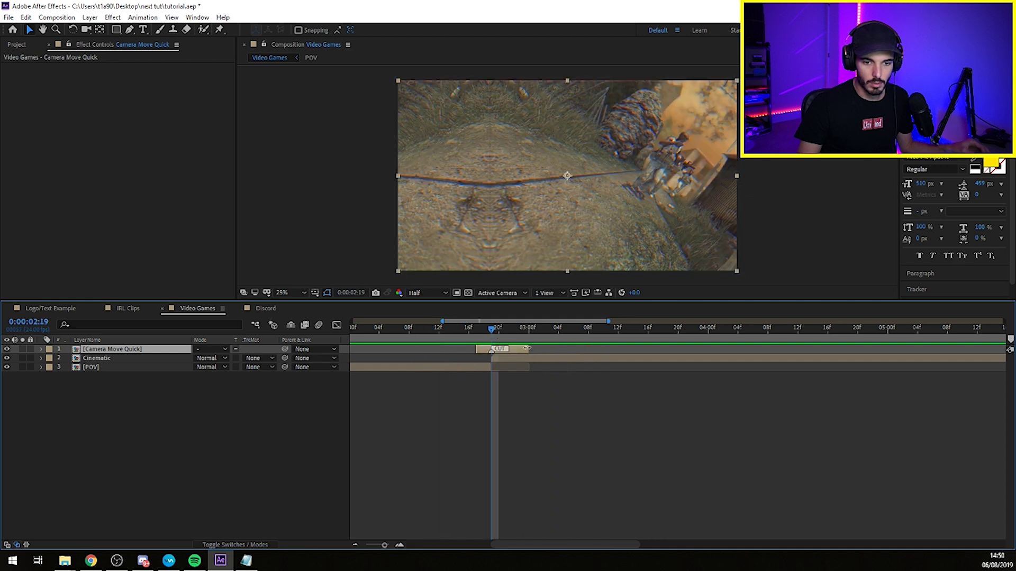
{"action": "left_click", "coordinate": [457, 329]}
{"action": "key", "text": "space"}
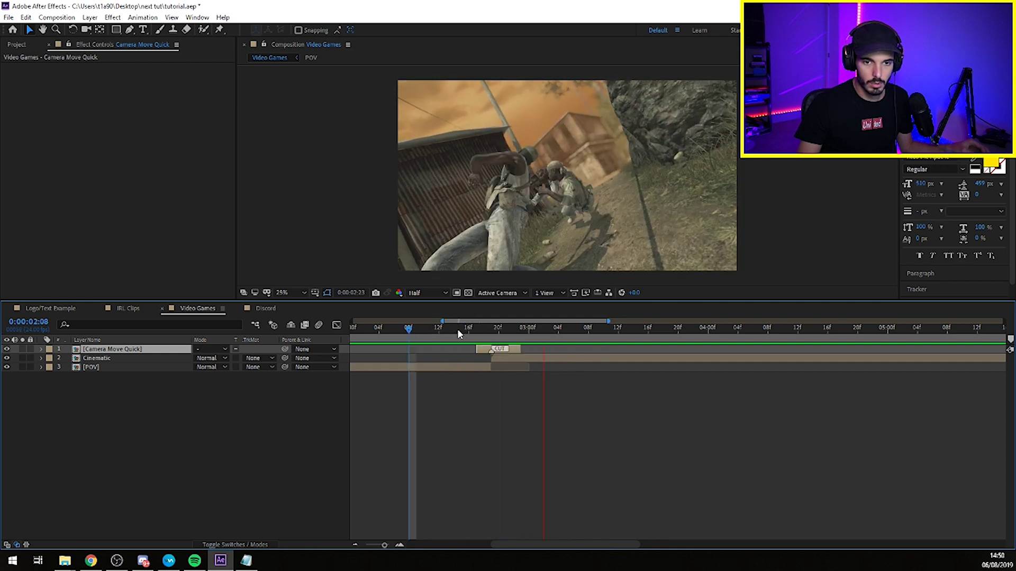
{"action": "key", "text": "space"}
Step: Add Light Leak Transition 1 from Animation Composer's Filmmaker's Transitions precomps
{"action": "left_click", "coordinate": [142, 18]}
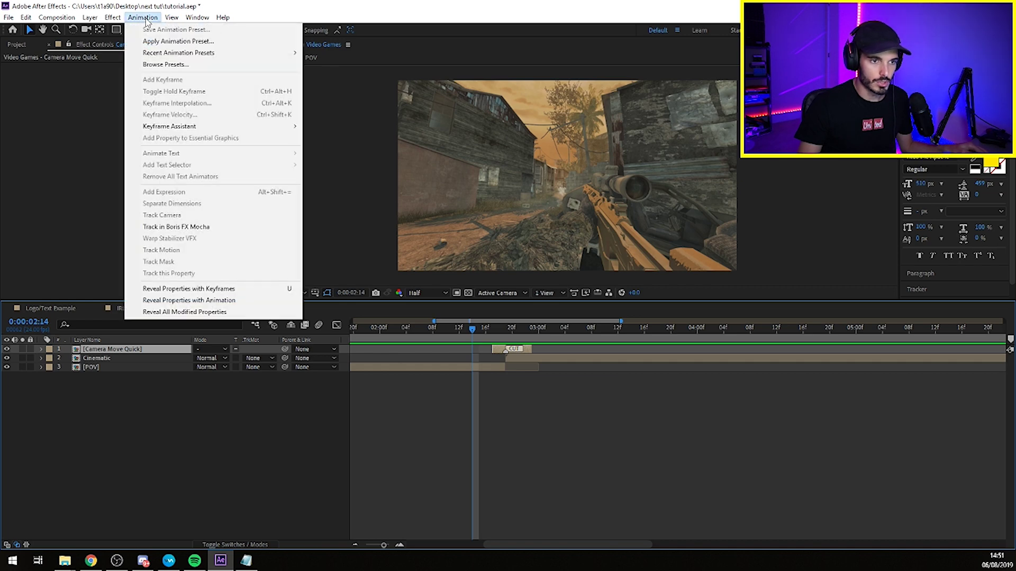
{"action": "mouse_move", "coordinate": [197, 18]}
{"action": "left_click", "coordinate": [230, 79]}
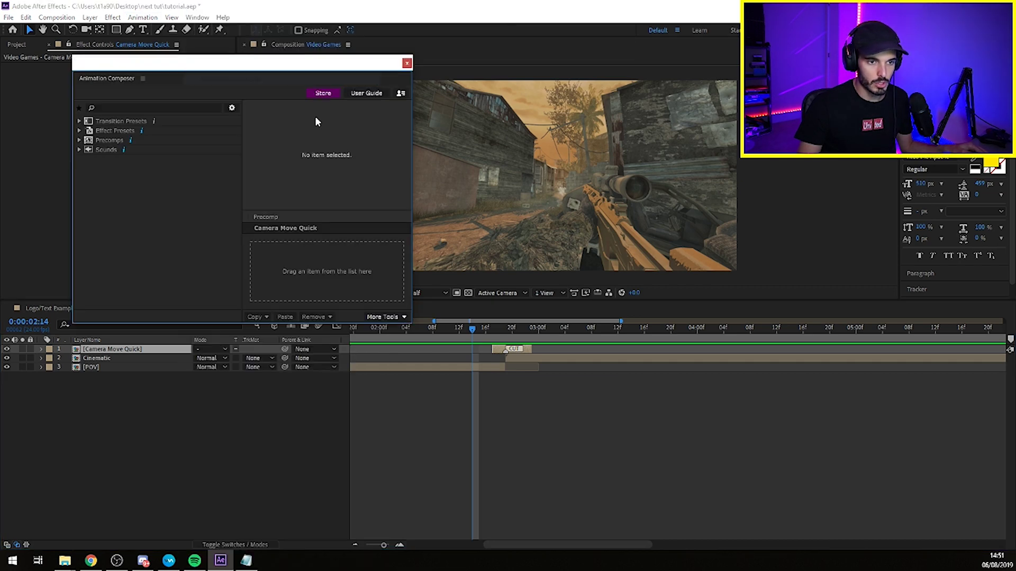
{"action": "left_click", "coordinate": [142, 141]}
{"action": "left_click", "coordinate": [443, 135]}
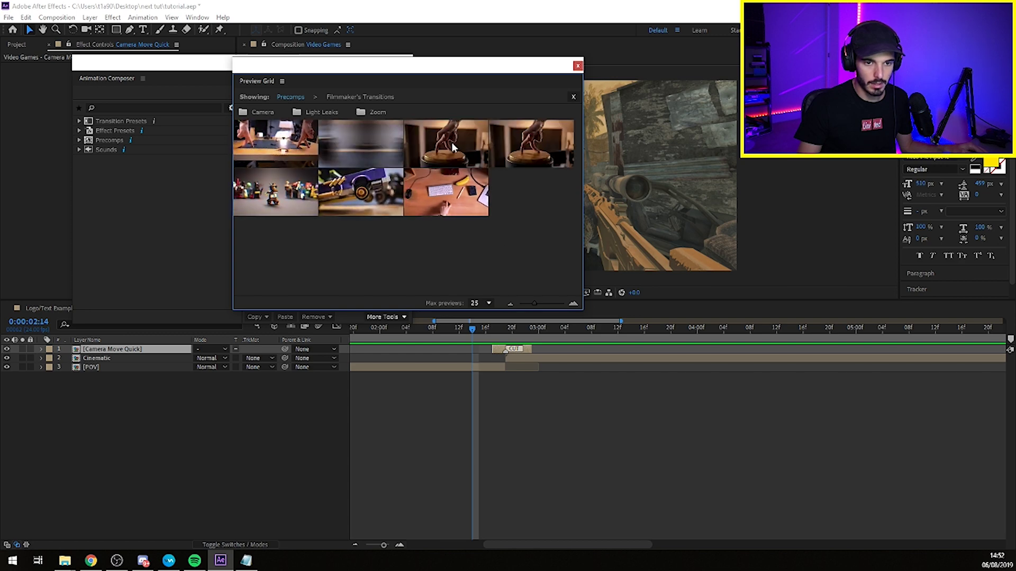
{"action": "left_click", "coordinate": [452, 148]}
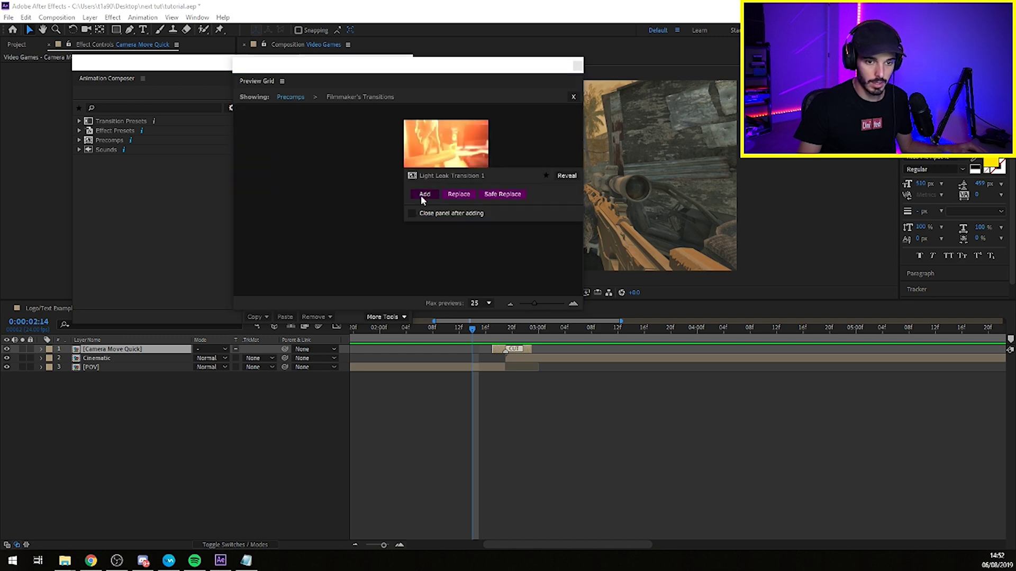
{"action": "left_click", "coordinate": [423, 193]}
Step: Slide the Light Leak layer so its cut lines up with the camera move's cut
{"action": "left_click", "coordinate": [579, 67]}
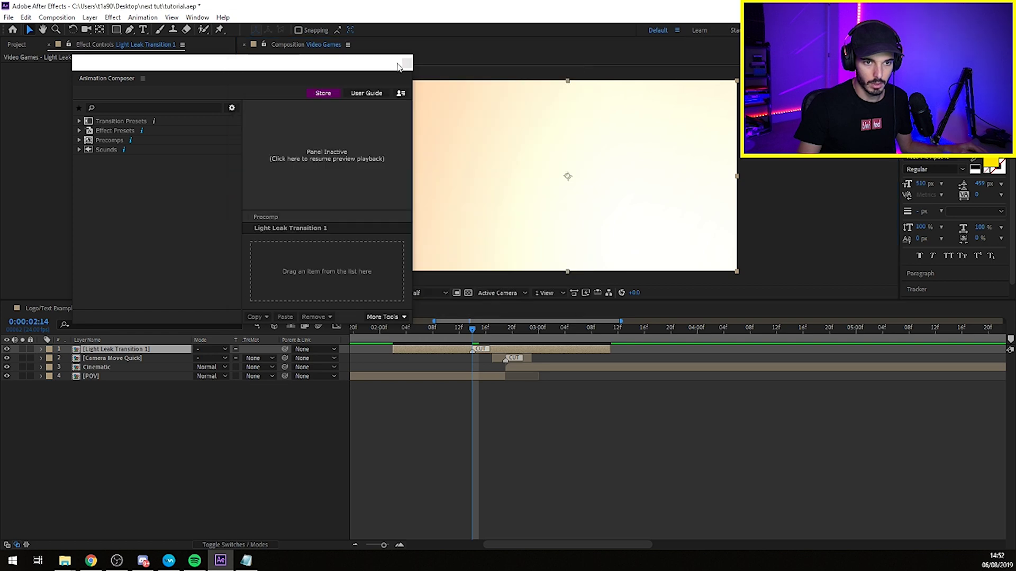
{"action": "left_click", "coordinate": [416, 62]}
{"action": "left_click_drag", "start_coordinate": [496, 348], "coordinate": [524, 348]}
{"action": "left_click", "coordinate": [503, 327]}
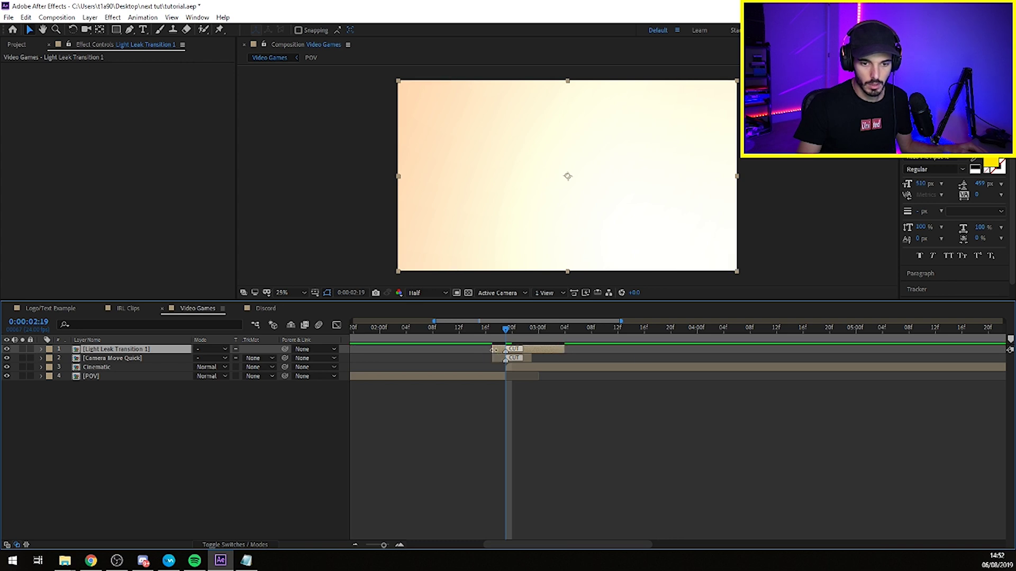
{"action": "left_click", "coordinate": [454, 332]}
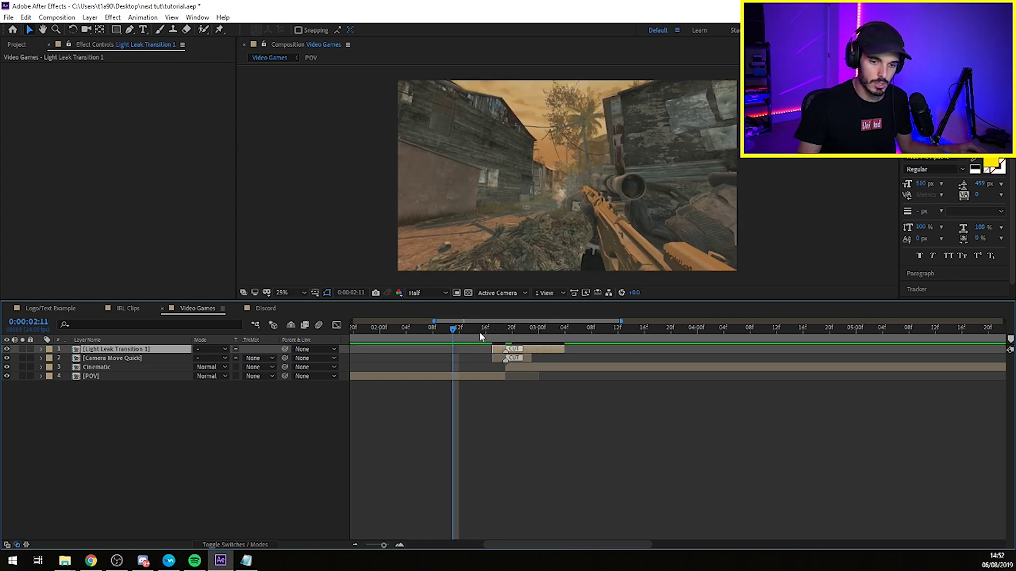
{"action": "key", "text": "space"}
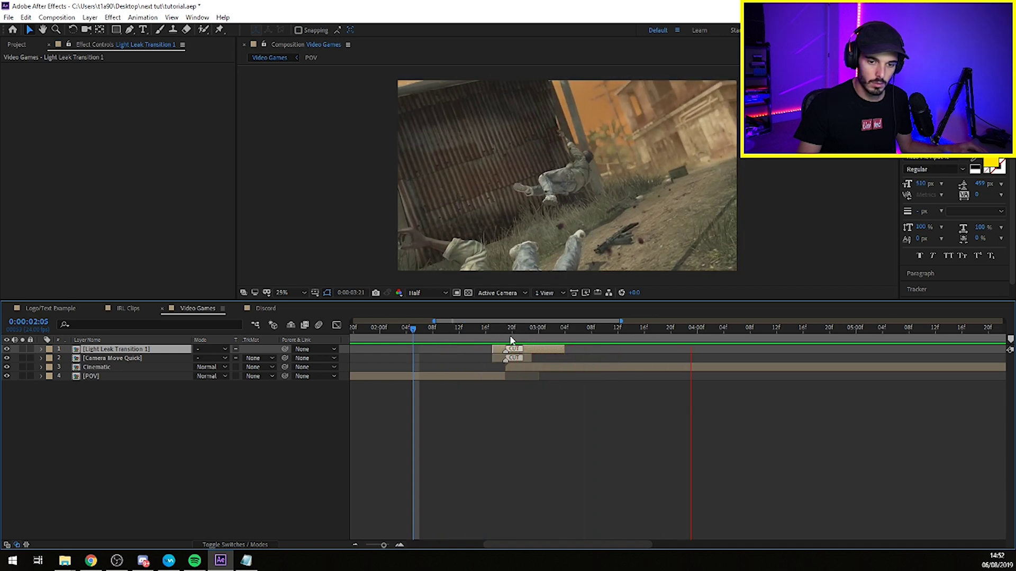
{"action": "left_click", "coordinate": [489, 330]}
{"action": "key", "text": "ctrl+Down"}
{"action": "key", "text": "Page_Up"}
{"action": "key", "text": "Page_Up"}
{"action": "key", "text": "Page_Up"}
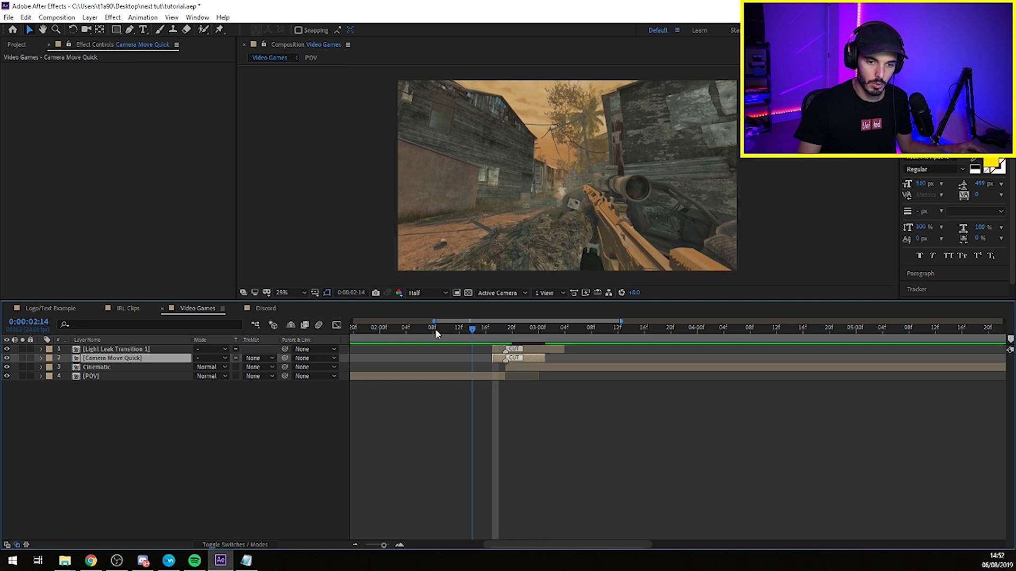
{"action": "key", "text": "Page_Up"}
{"action": "key", "text": "Page_Up"}
{"action": "key", "text": "Page_Up"}
{"action": "key", "text": "space"}
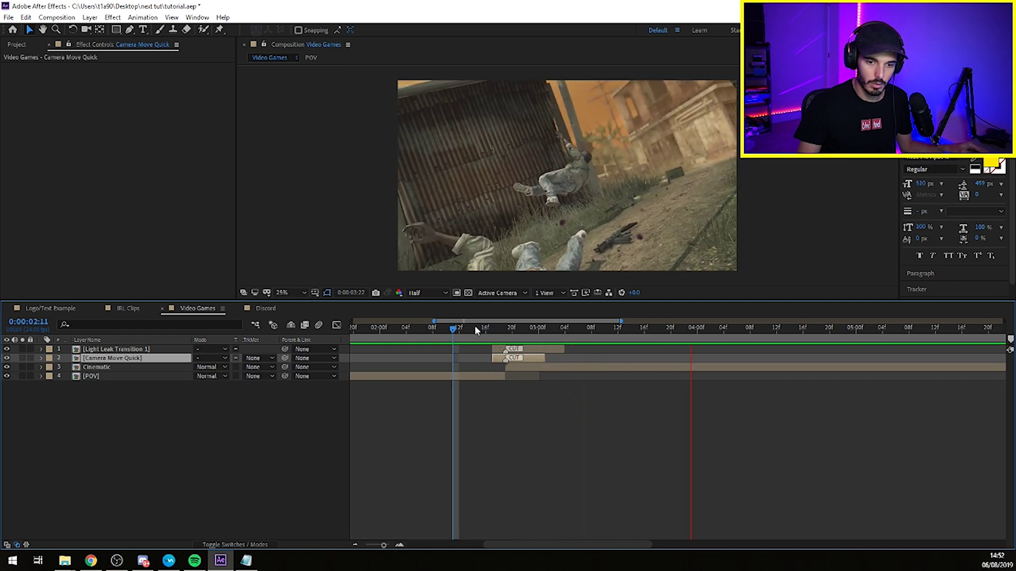
{"action": "key", "text": "space"}
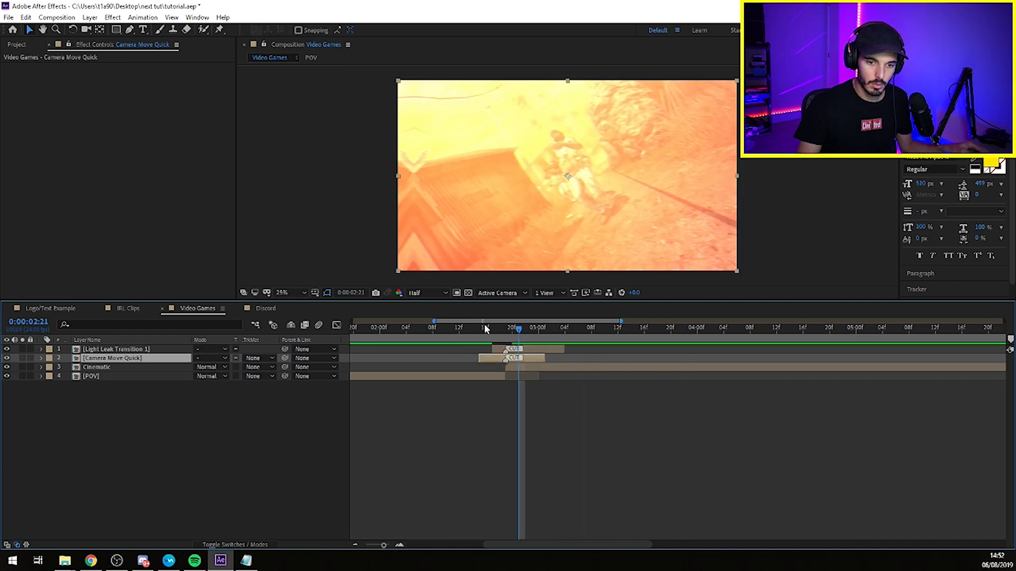
{"action": "key", "text": "space"}
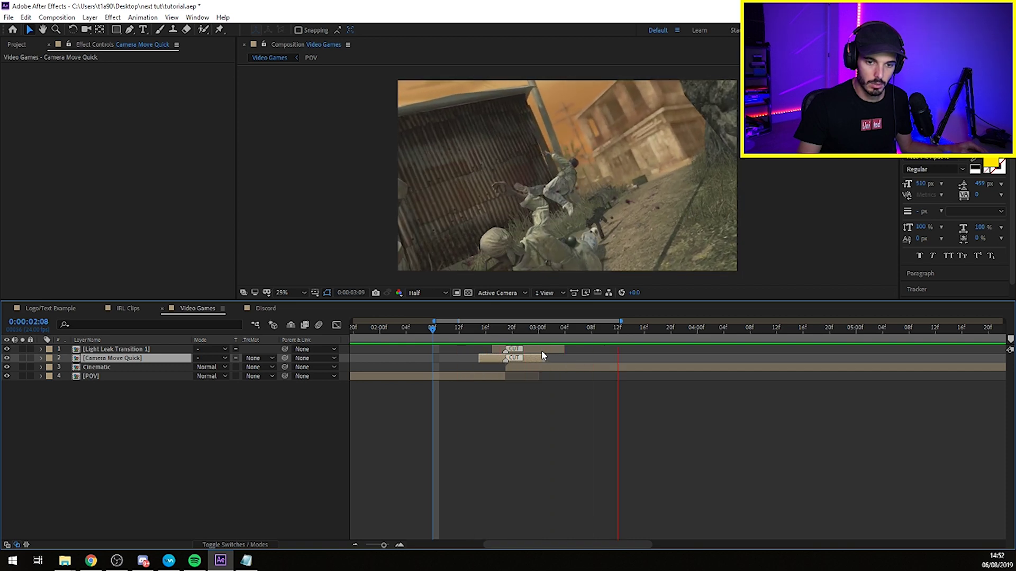
{"action": "left_click", "coordinate": [405, 326]}
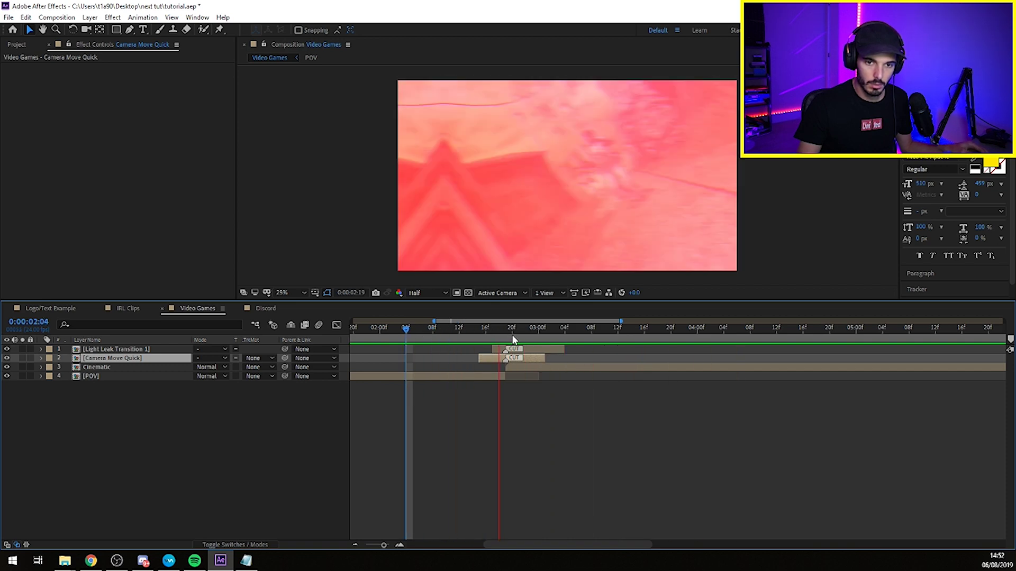
{"action": "key", "text": "semicolon"}
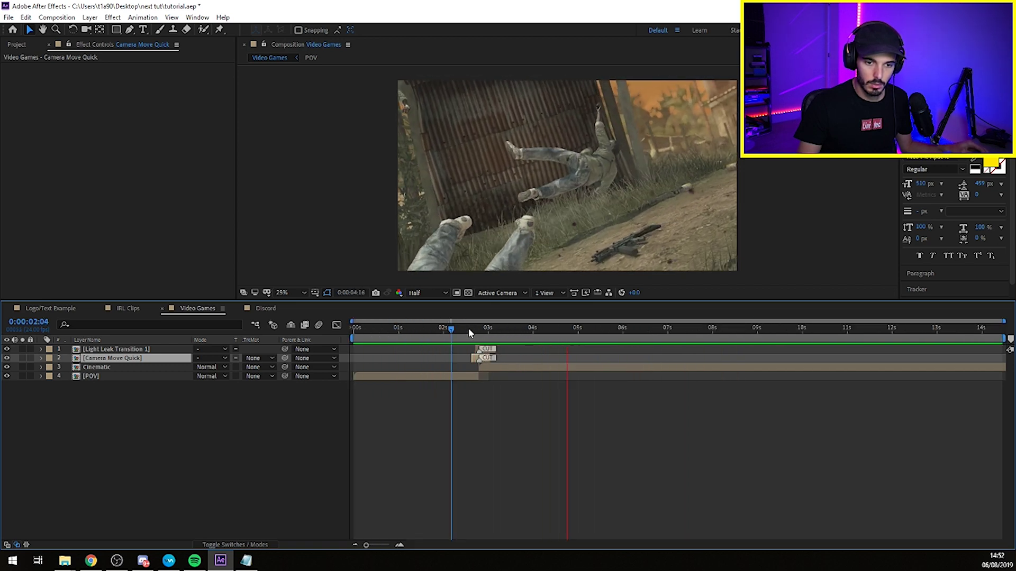
{"action": "mouse_move", "coordinate": [468, 328]}
{"action": "left_mouse_down"}
{"action": "mouse_move", "coordinate": [436, 328]}
{"action": "mouse_move", "coordinate": [496, 329]}
{"action": "mouse_move", "coordinate": [452, 328]}
{"action": "left_mouse_up"}
{"action": "key", "text": "space"}
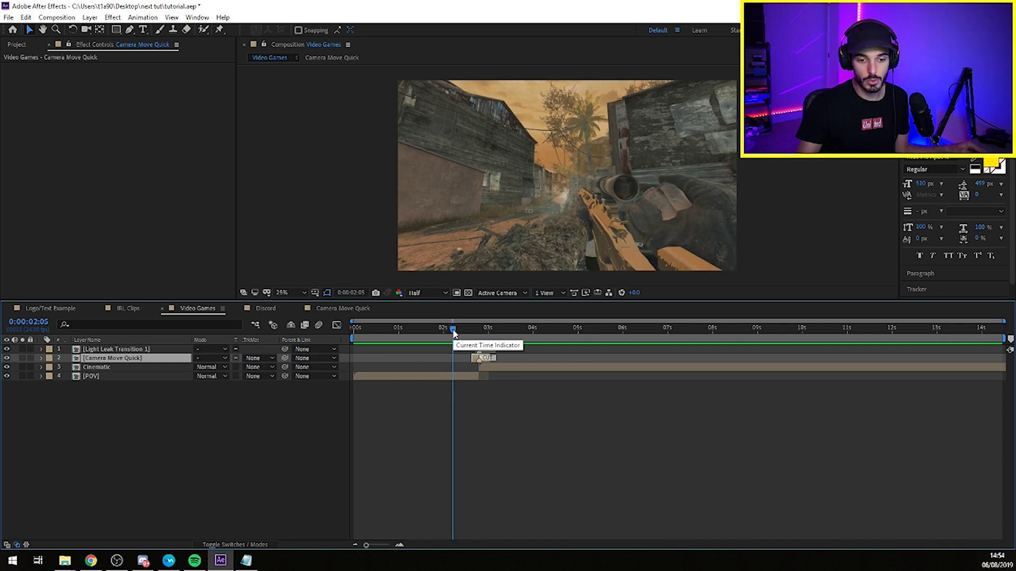
{"action": "left_click_drag", "start_coordinate": [453, 332], "coordinate": [458, 330]}
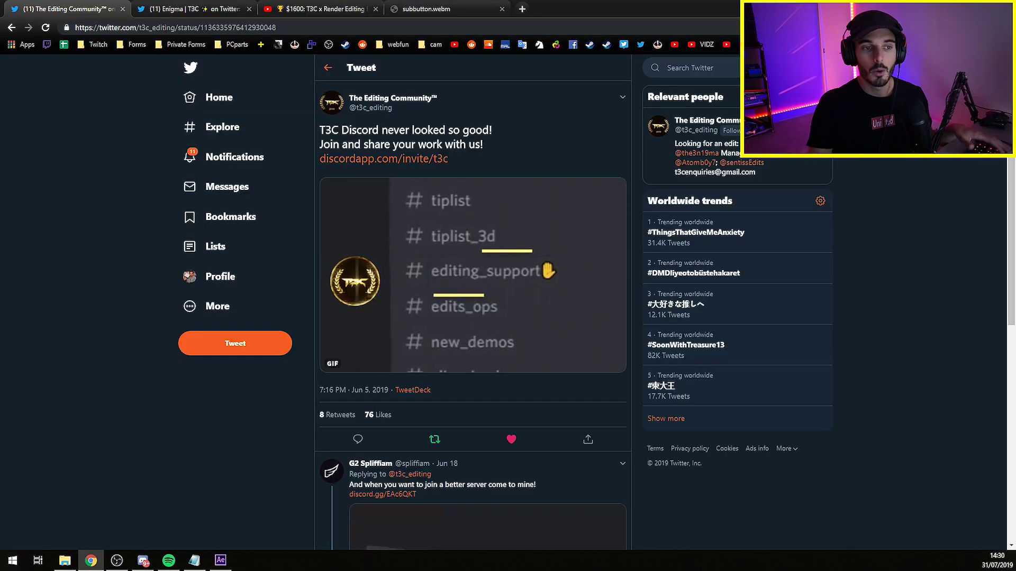
Step: Check the second T3C Twitter thread and replay the YouTube editing challenge from 0:06, then return to the Discord tweet
{"action": "left_click", "coordinate": [190, 9]}
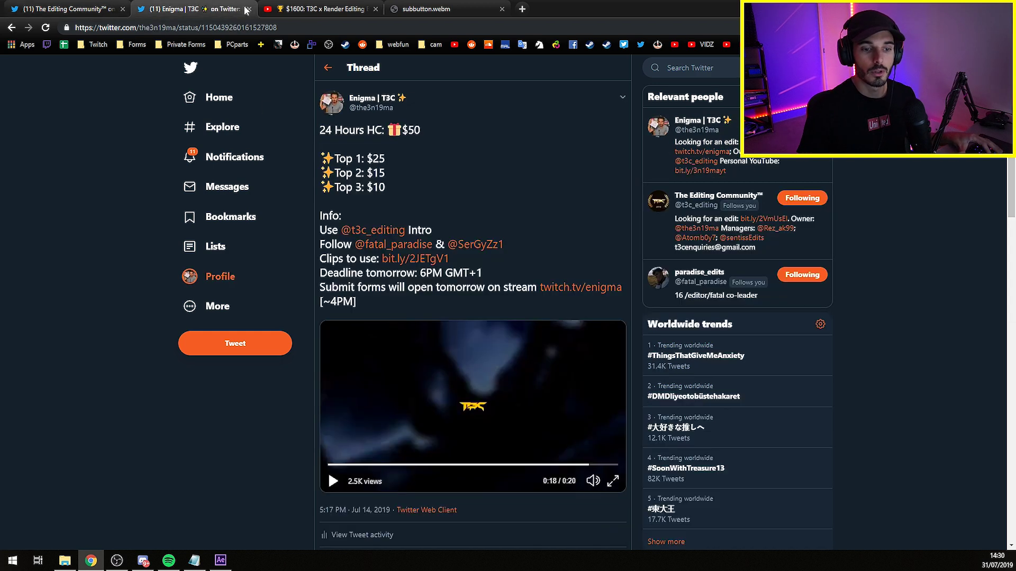
{"action": "left_click", "coordinate": [294, 10]}
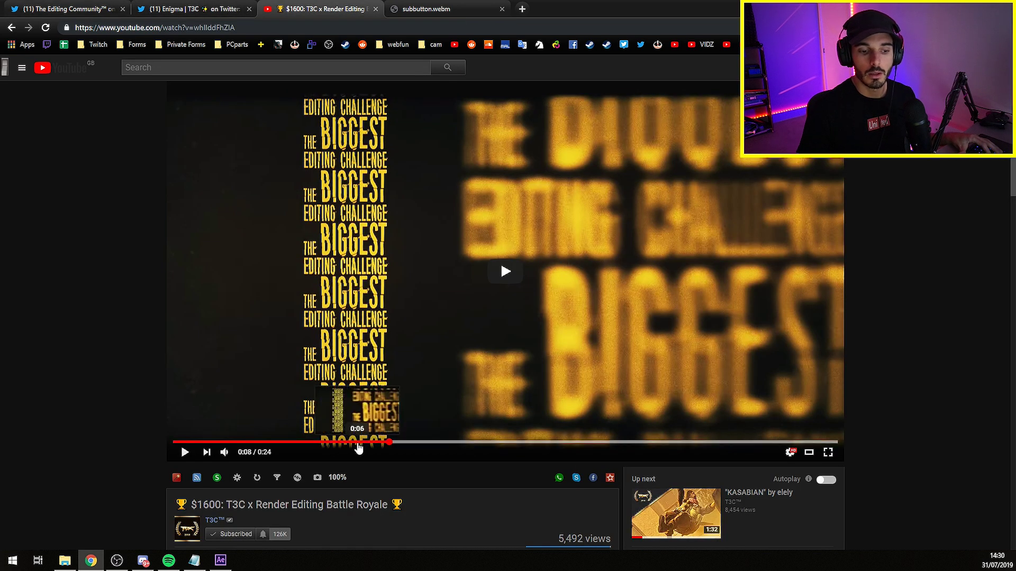
{"action": "left_click", "coordinate": [352, 442]}
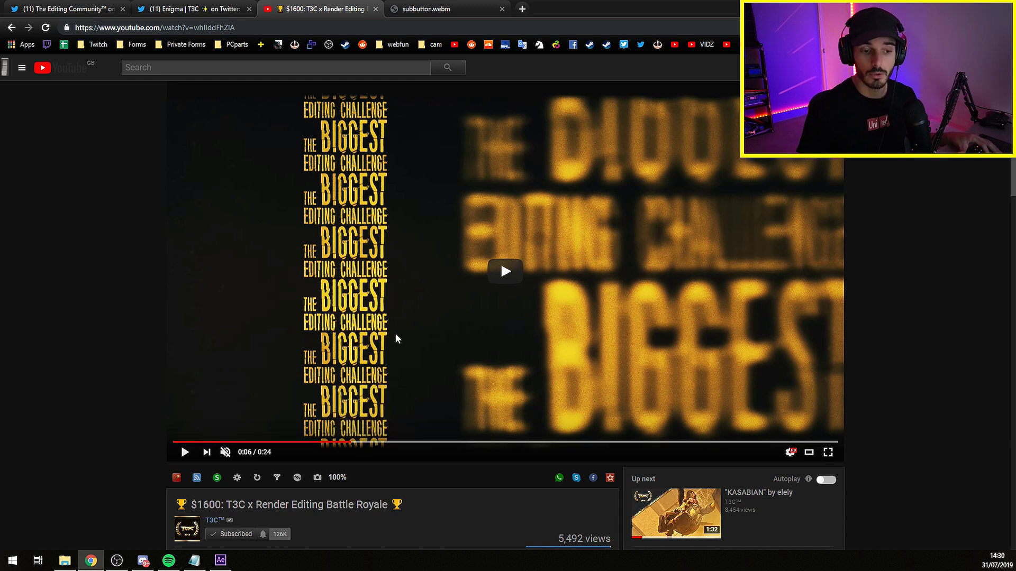
{"action": "key", "text": "ctrl+1"}
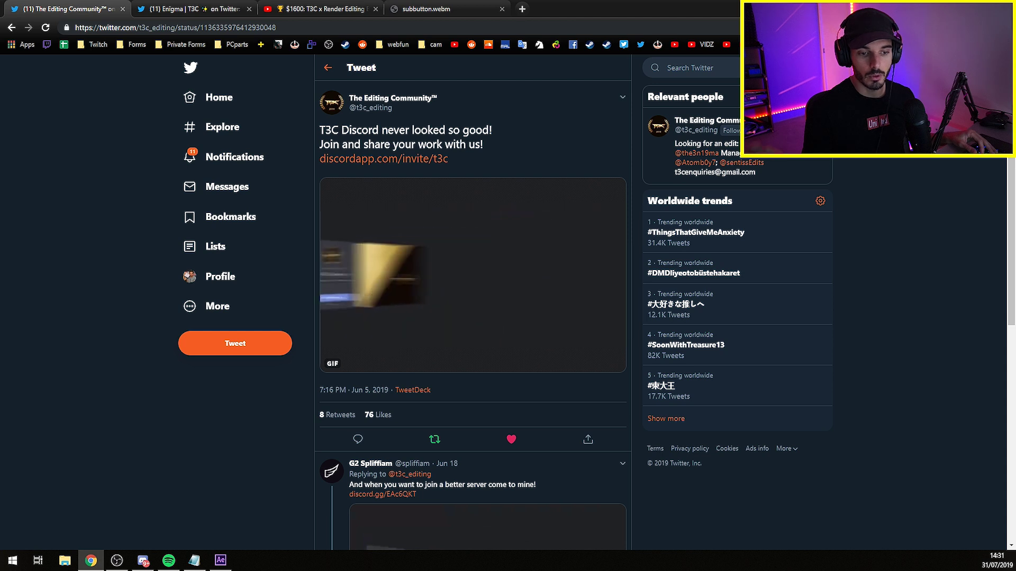